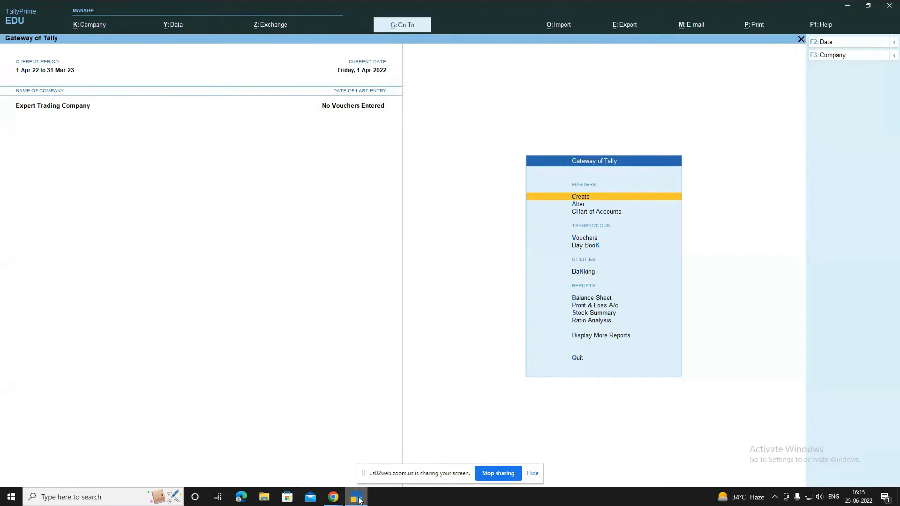
# Enable multiple price levels in the company's inventory features
pyautogui.press('F11')
pyautogui.press('Return')
pyautogui.press('Return')
pyautogui.press('Return')
pyautogui.press('Return')
pyautogui.press('Return')
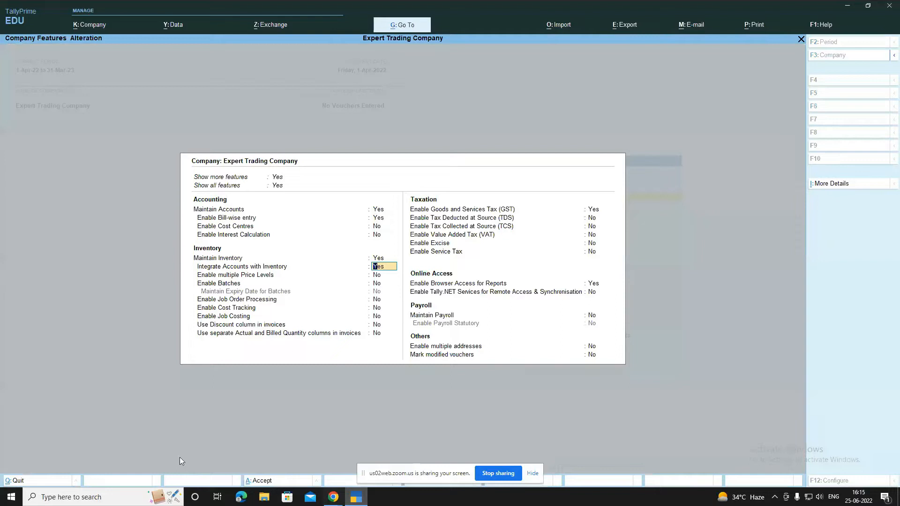
pyautogui.click(376, 277)
pyautogui.write('y')
pyautogui.press('Return')
# Enable the discount column in invoices and save the company features
pyautogui.press('Return')
pyautogui.press('Return')
pyautogui.press('Return')
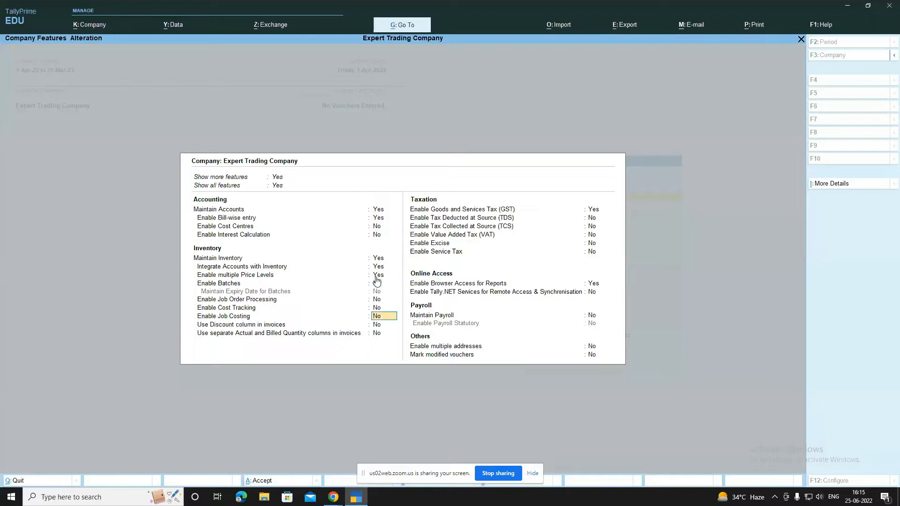
pyautogui.press('Return')
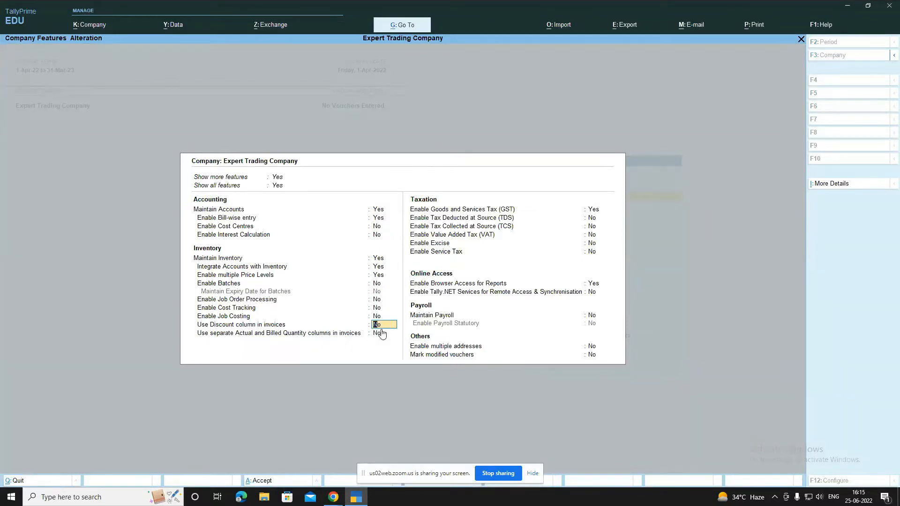
pyautogui.press('y')
pyautogui.press('Return')
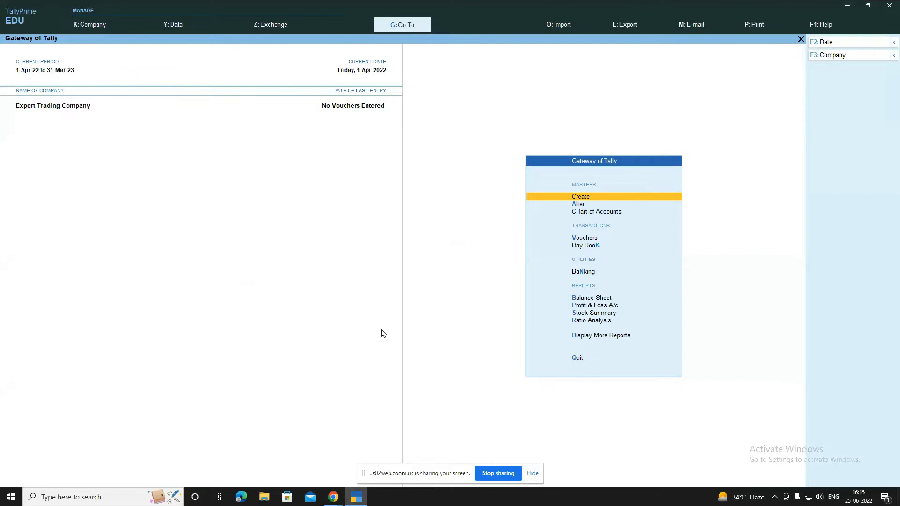
# Review the list of existing ledgers available for alteration, and return to the Gateway of Tally
pyautogui.press('Down')
pyautogui.press('Up')
pyautogui.press('Down')
pyautogui.press('Return')
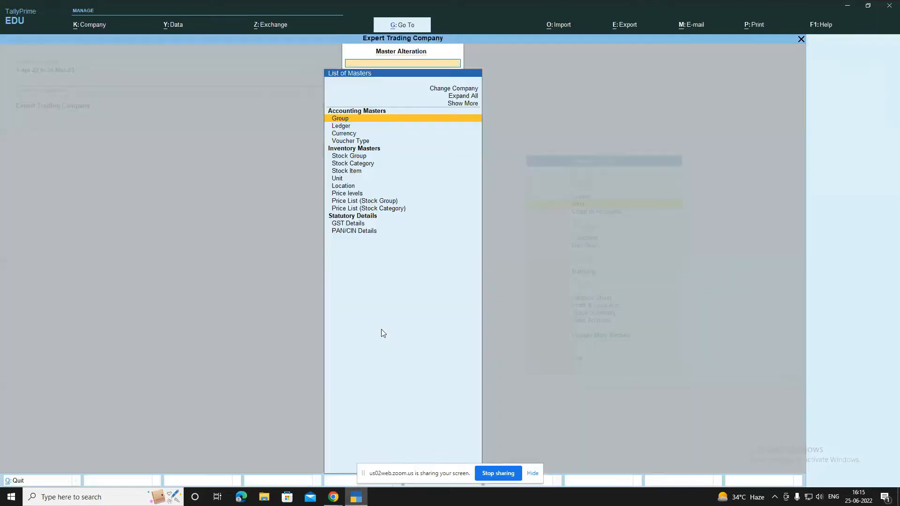
pyautogui.press('Down')
pyautogui.press('Return')
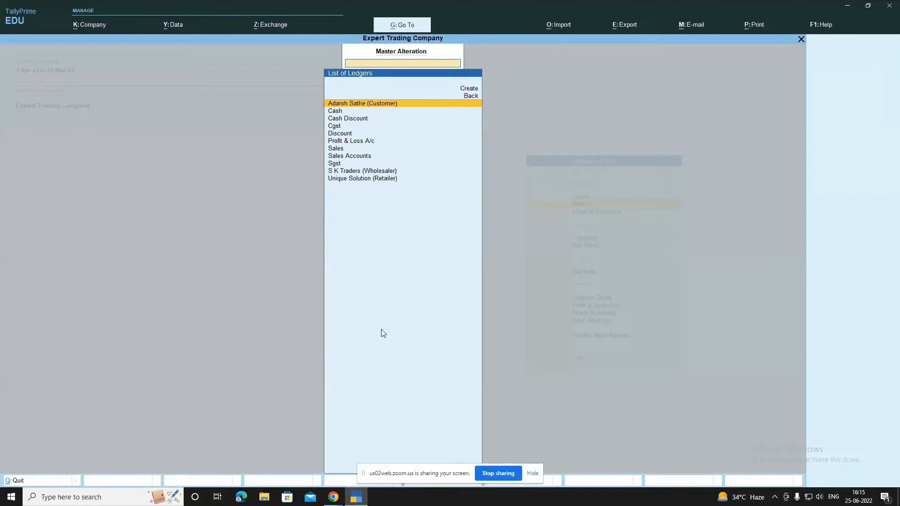
pyautogui.press('Escape')
pyautogui.press('Escape')
pyautogui.press('Up')
pyautogui.press('Return')
pyautogui.press('Down')
pyautogui.press('Down')
pyautogui.press('Down')
pyautogui.press('Down')
pyautogui.press('Down')
pyautogui.press('Down')
pyautogui.press('Down')
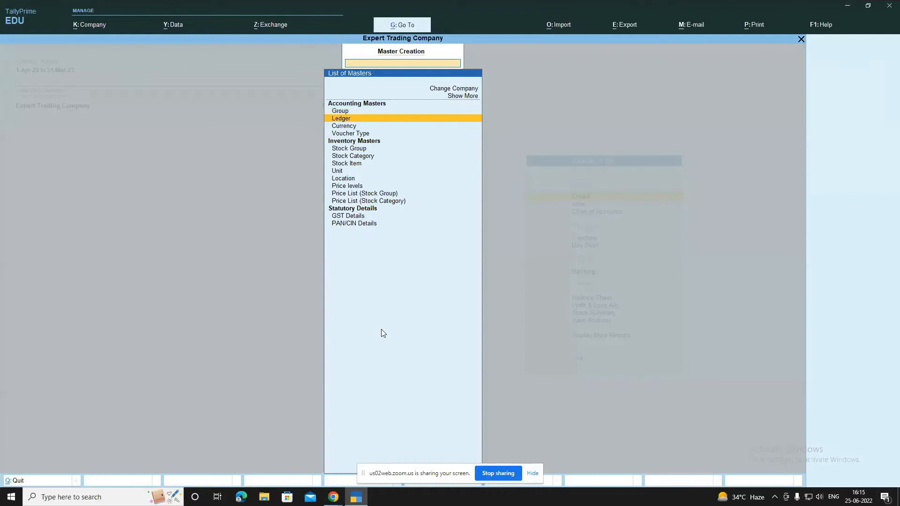
pyautogui.press('Down')
pyautogui.press('Down')
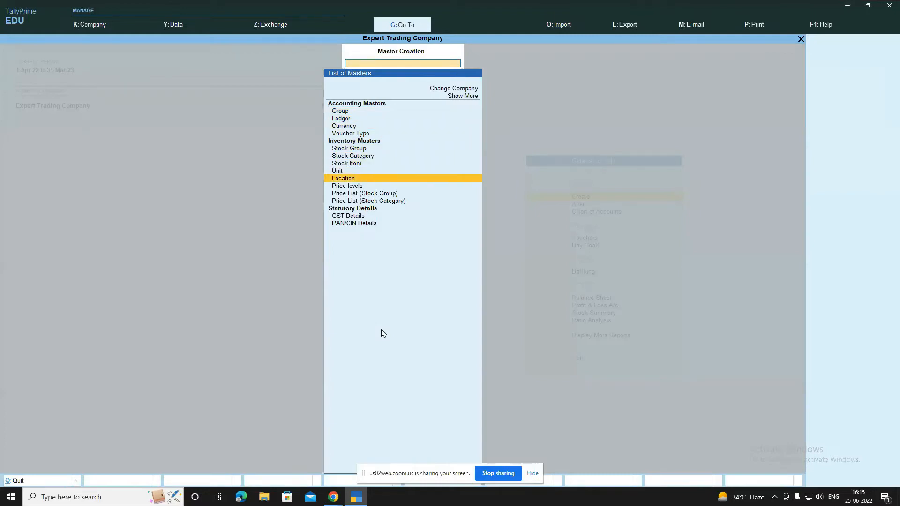
pyautogui.press('Up')
pyautogui.press('Up')
pyautogui.press('Up')
pyautogui.press('Up')
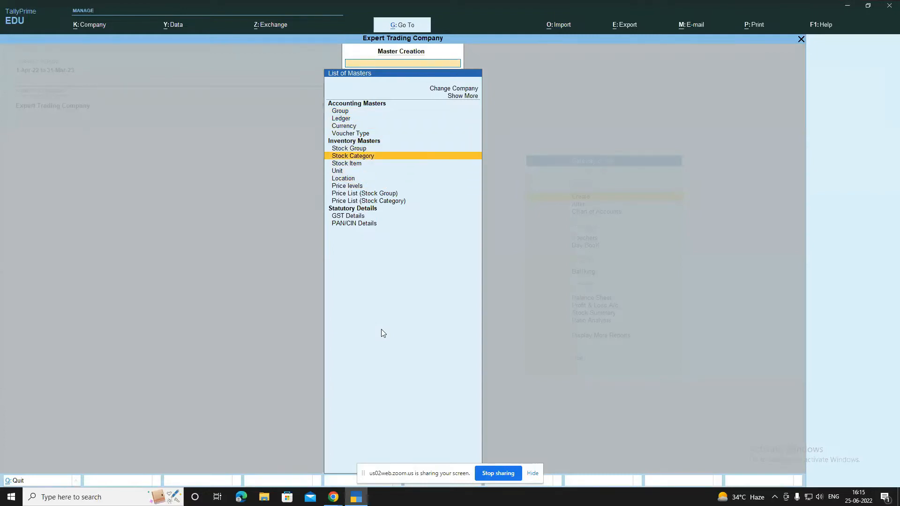
pyautogui.press('Down')
pyautogui.press('Return')
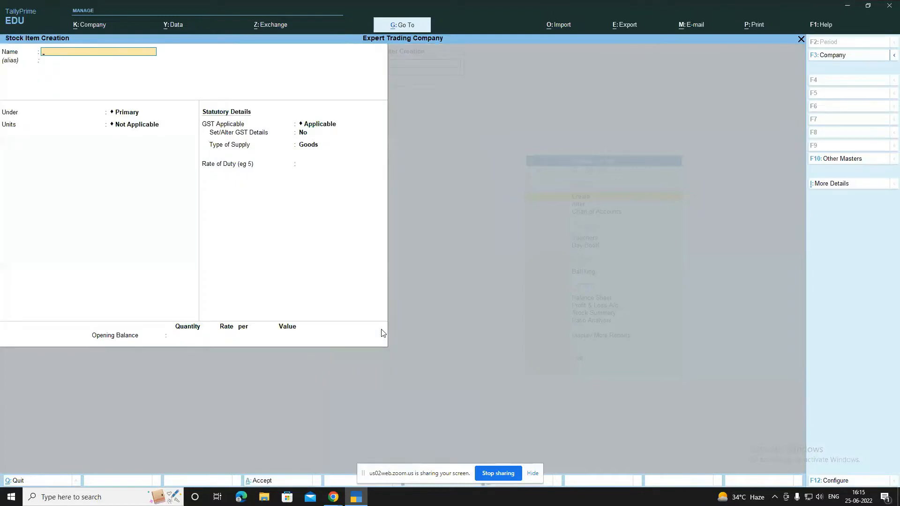
pyautogui.press('Escape')
pyautogui.press('Escape')
# Review the list of existing stock items available for alteration, and return to the Gateway of Tally
pyautogui.press('Down')
pyautogui.press('Return')
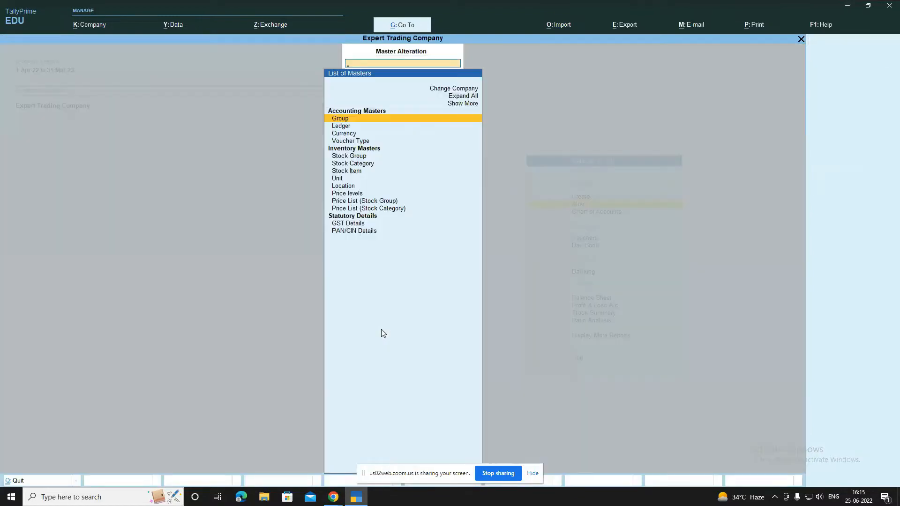
pyautogui.press('Down')
pyautogui.press('Down')
pyautogui.press('Down')
pyautogui.press('Down')
pyautogui.press('Down')
pyautogui.press('Down')
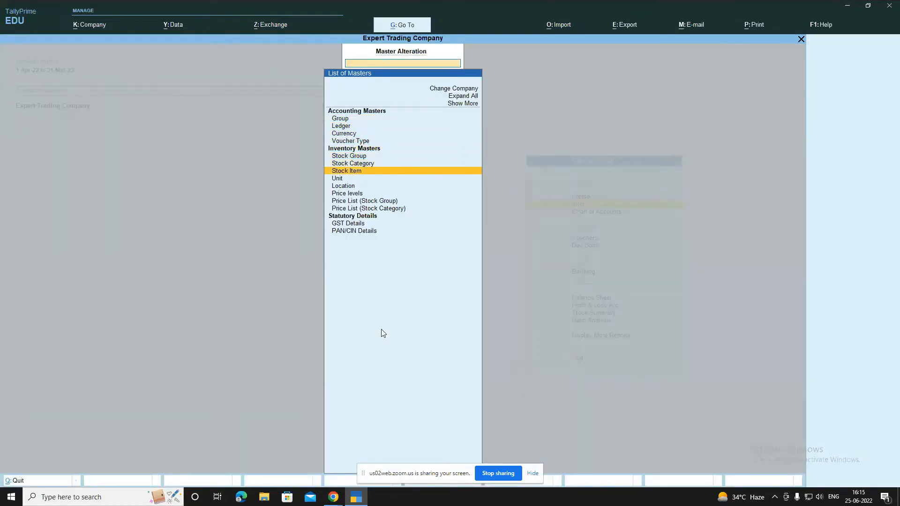
pyautogui.press('Return')
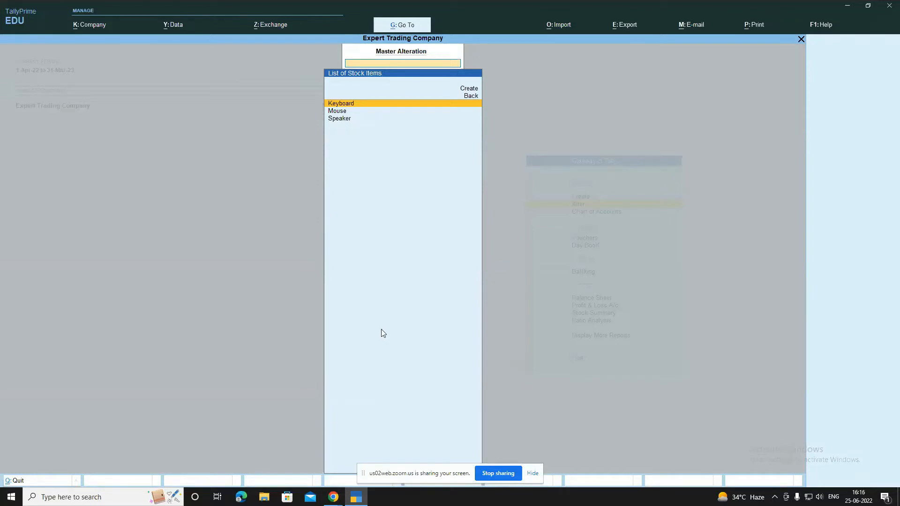
pyautogui.press('Escape')
pyautogui.press('Escape')
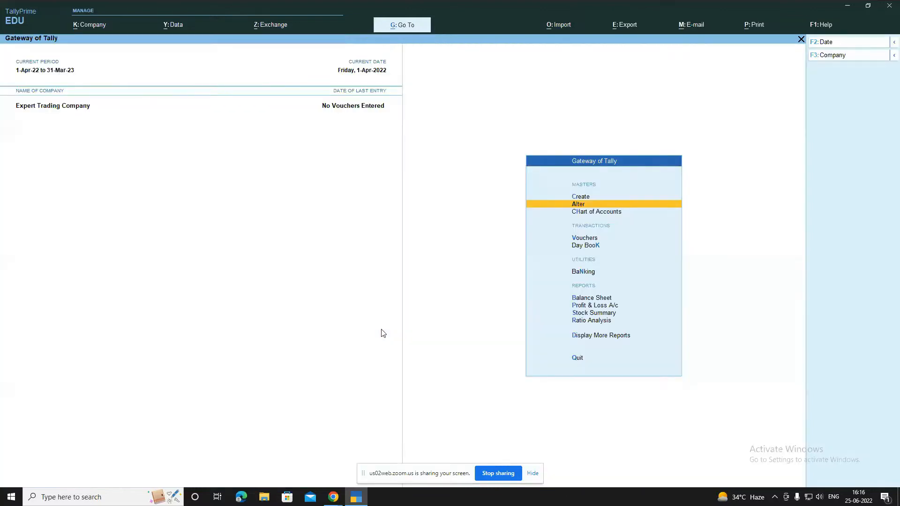
# Create company price levels named Wholesaler and Retailer
pyautogui.press('Up')
pyautogui.press('Return')
pyautogui.press('Down')
pyautogui.press('Down')
pyautogui.press('Down')
pyautogui.press('Down')
pyautogui.press('Down')
pyautogui.press('Down')
pyautogui.press('Down')
pyautogui.press('Down')
pyautogui.press('Down')
pyautogui.press('Return')
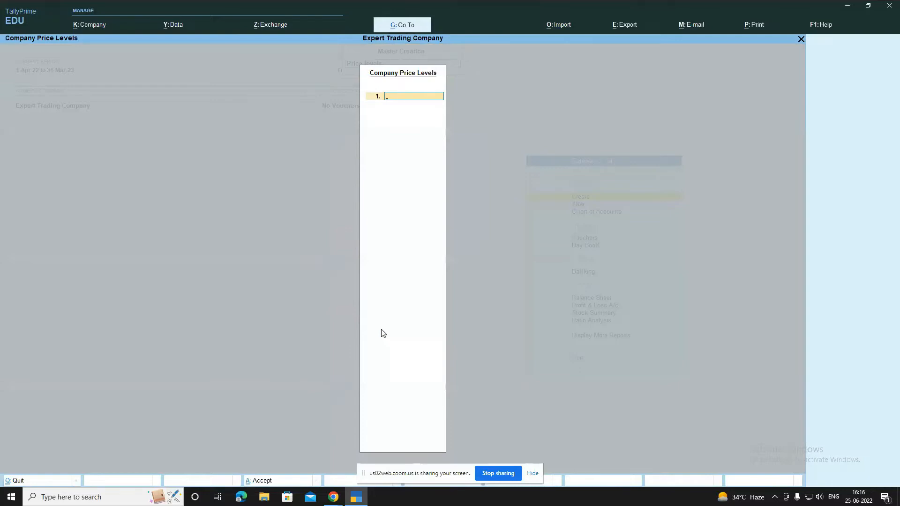
pyautogui.write('Whol')
pyautogui.press('Return')
pyautogui.write('Retailer')
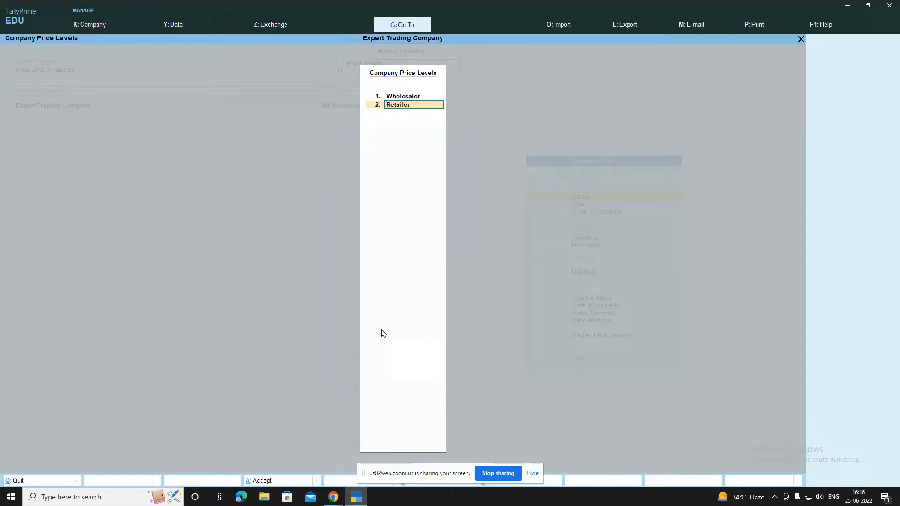
# Add Customer as the third company price level and save the list of levels
pyautogui.press('Return')
pyautogui.write('C')
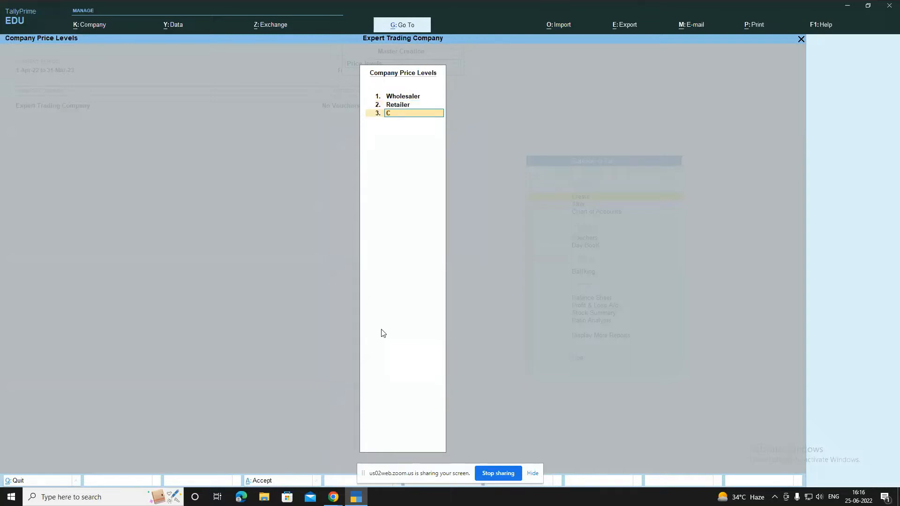
pyautogui.write('ustome')
pyautogui.press('Return')
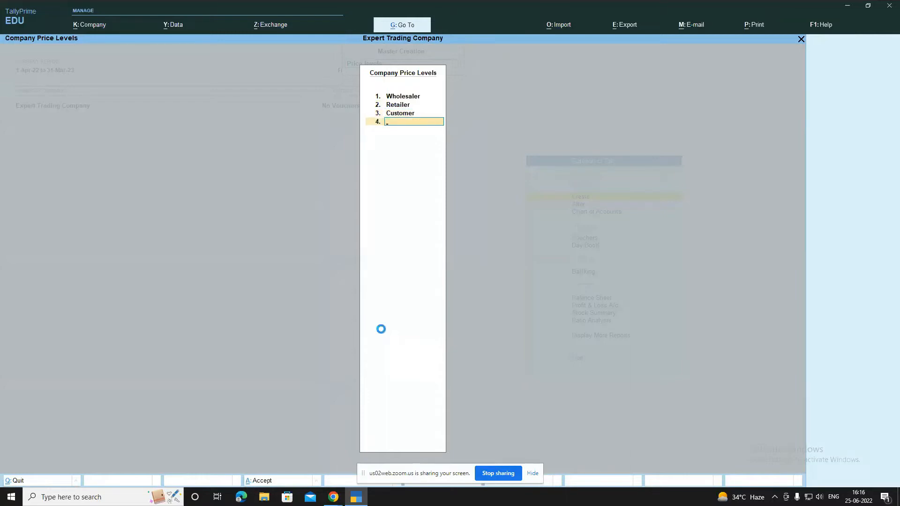
pyautogui.hotkey('ctrl', 'a')
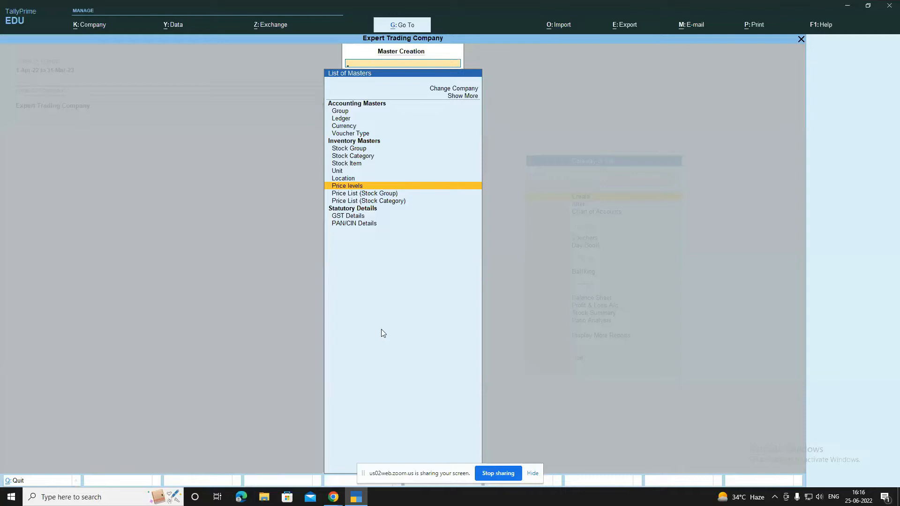
# Start a stock group price list for Accesories at the Wholesaler price level, applicable from 1-Apr-22
pyautogui.press('Down')
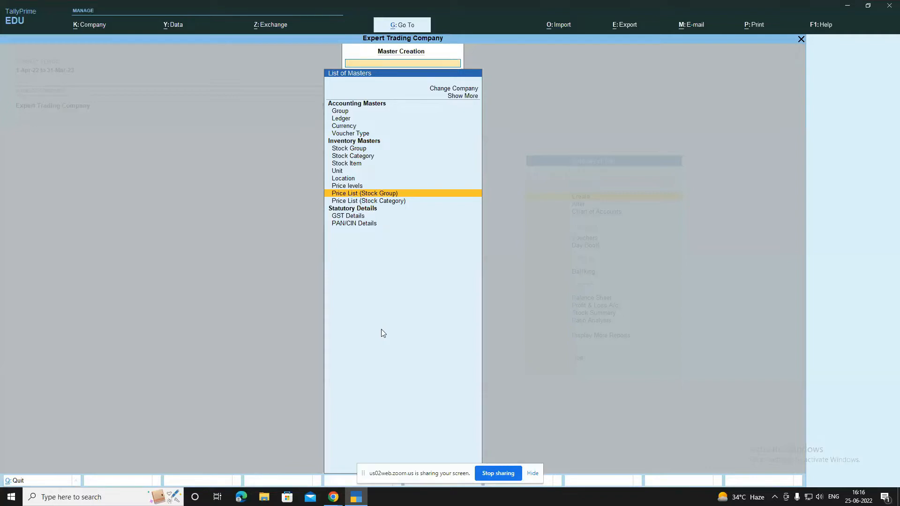
pyautogui.press('Return')
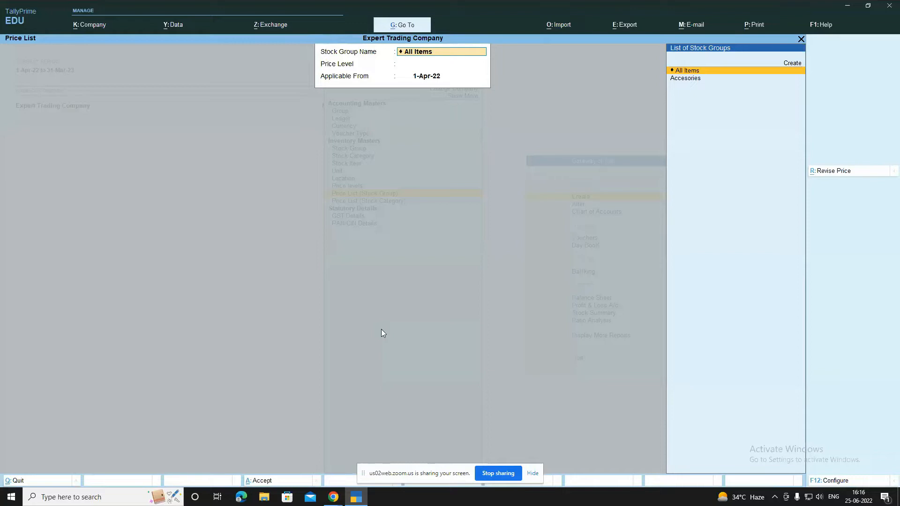
pyautogui.press('Down')
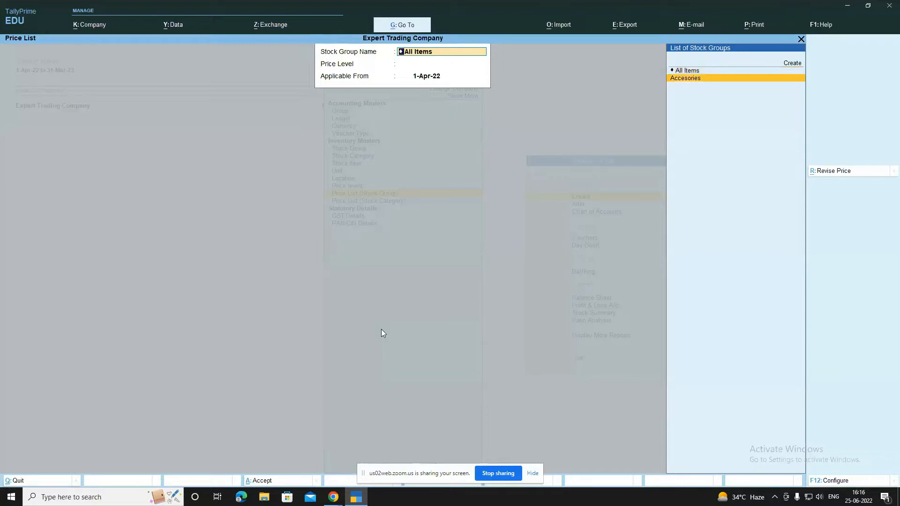
pyautogui.press('Return')
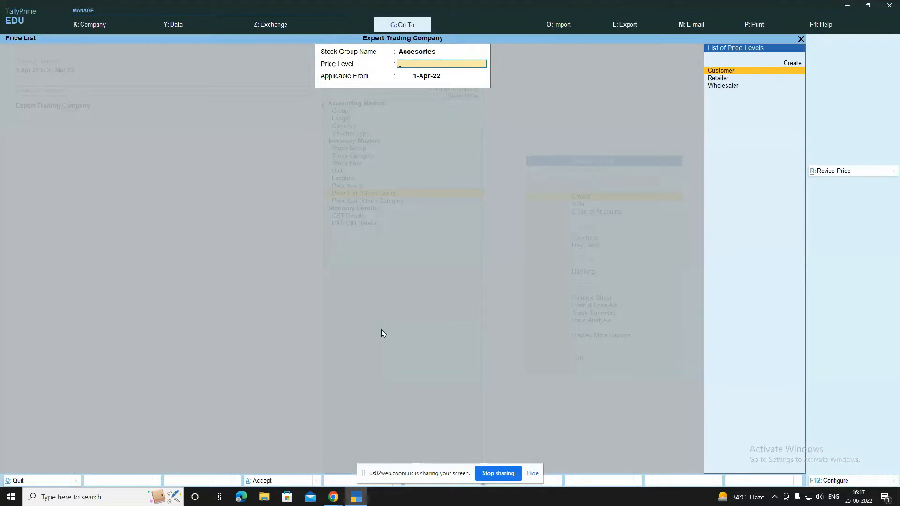
pyautogui.press('Down')
pyautogui.press('Down')
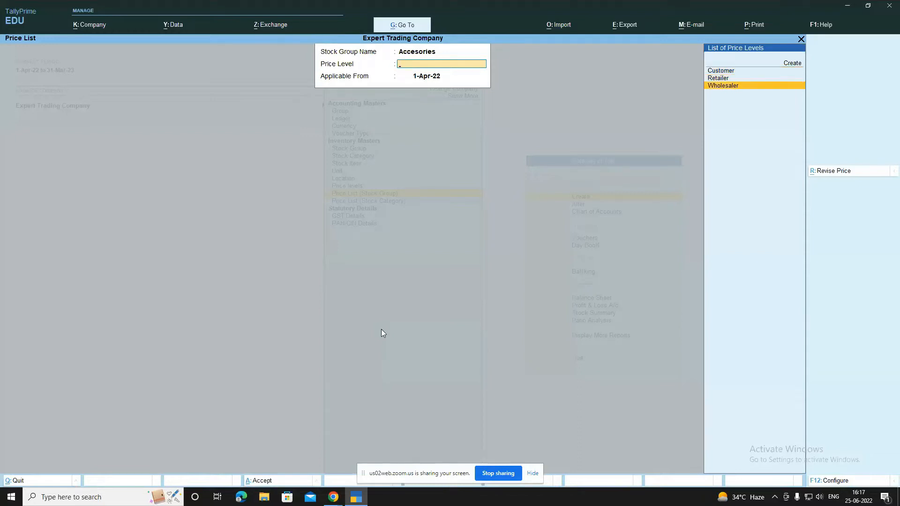
pyautogui.press('Return')
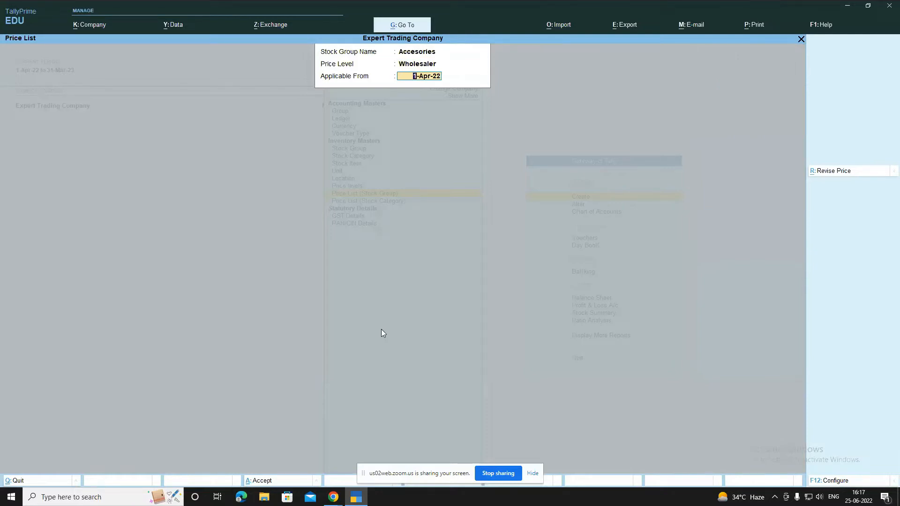
pyautogui.press('Return')
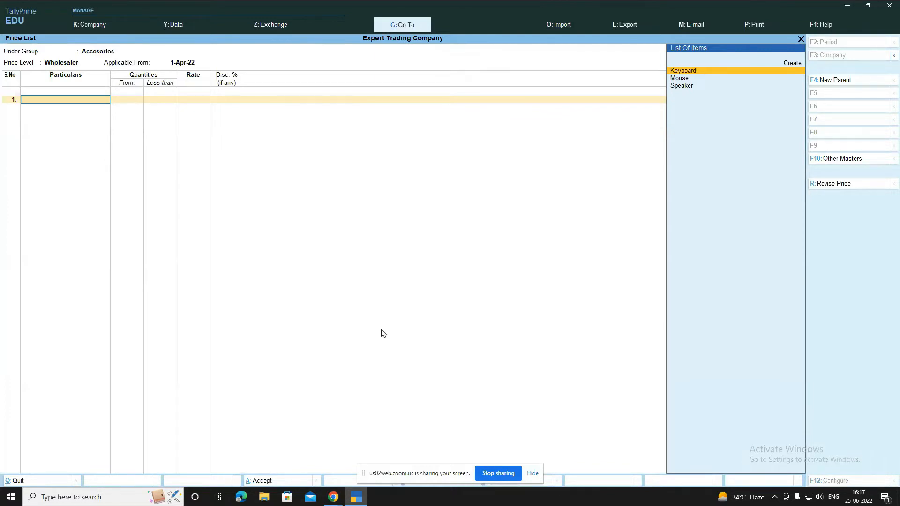
# Add Keyboard to the price list with a rate of 1,000 for quantities less than 10 nos
pyautogui.press('Return')
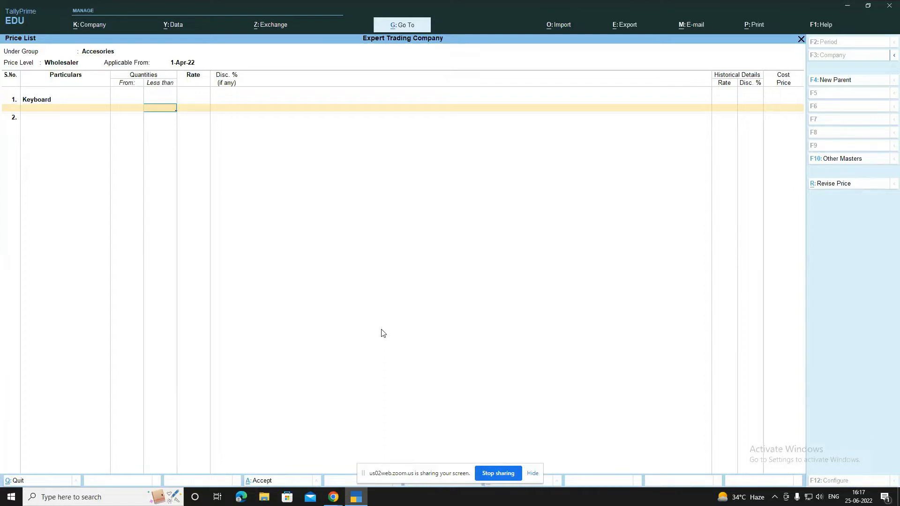
pyautogui.write('0')
pyautogui.press('Return')
pyautogui.write('1,000')
pyautogui.press('Return')
pyautogui.press('Return')
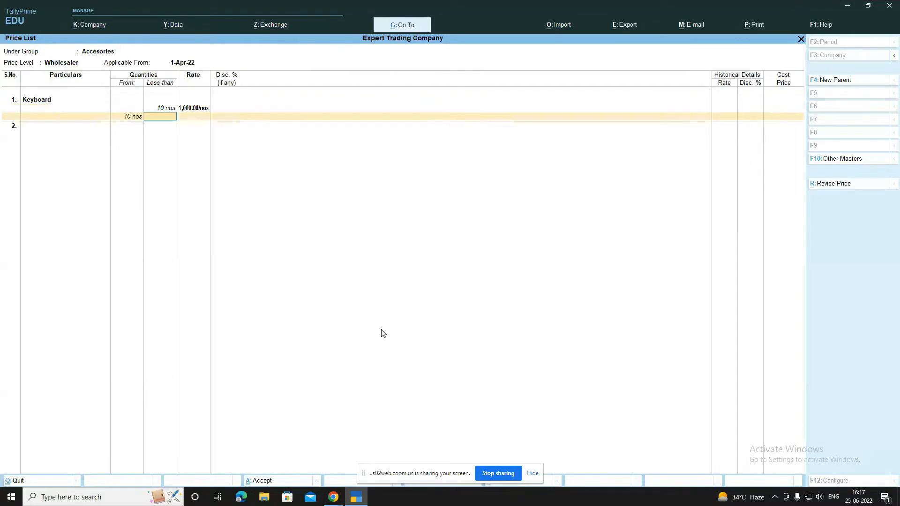
# Set the Keyboard rate to 900 for quantities from 10 to less than 20 nos, without a discount
pyautogui.write('20')
pyautogui.press('Return')
pyautogui.write('900')
pyautogui.press('Return')
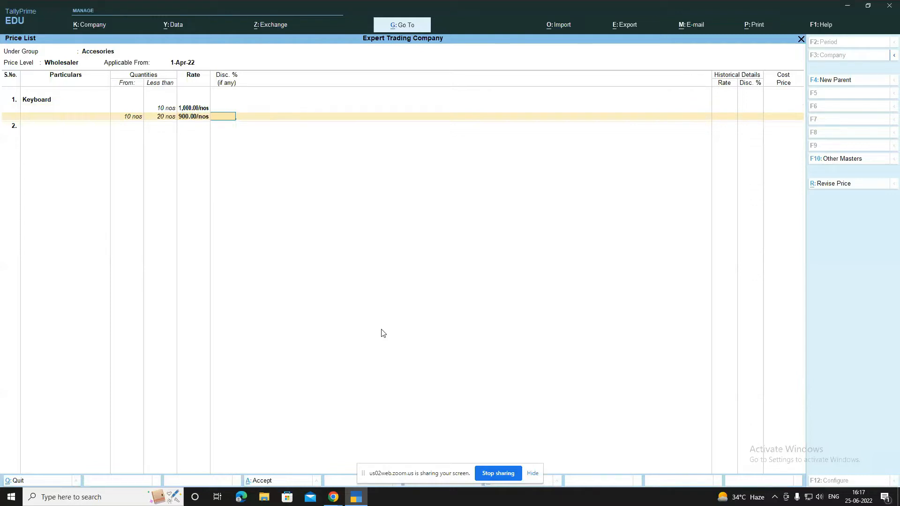
pyautogui.press('Return')
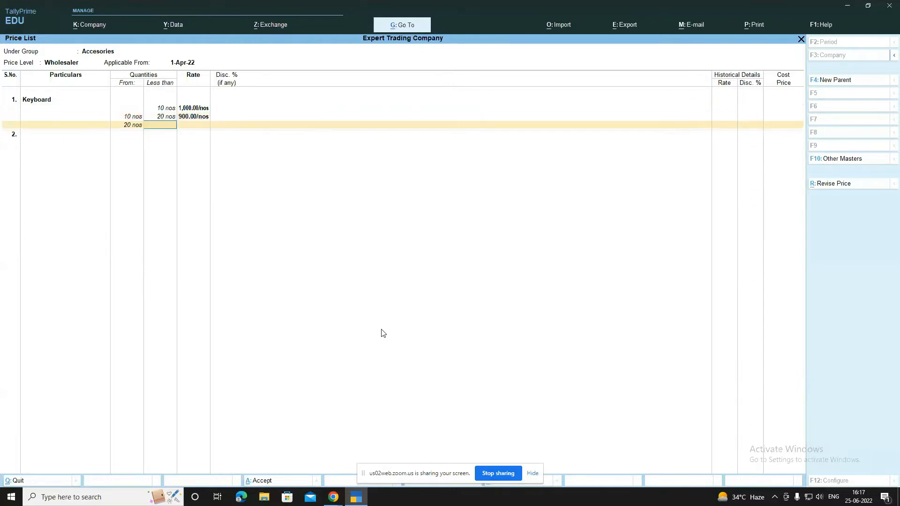
# Set the Keyboard rate to 800 with a 5% discount for quantities from 20 to less than 30 nos
pyautogui.press('Return')
pyautogui.press('BackSpace')
pyautogui.write('30')
pyautogui.press('Return')
pyautogui.write('800')
pyautogui.press('Return')
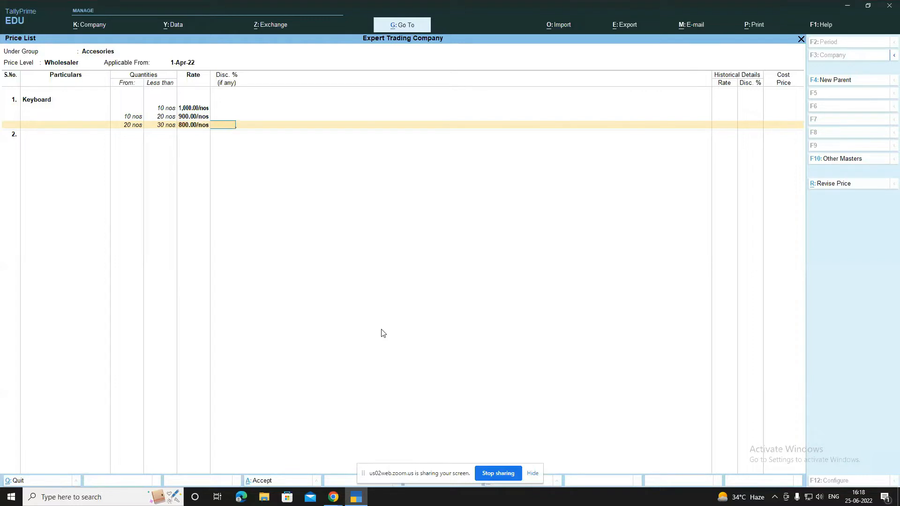
pyautogui.press('Return')
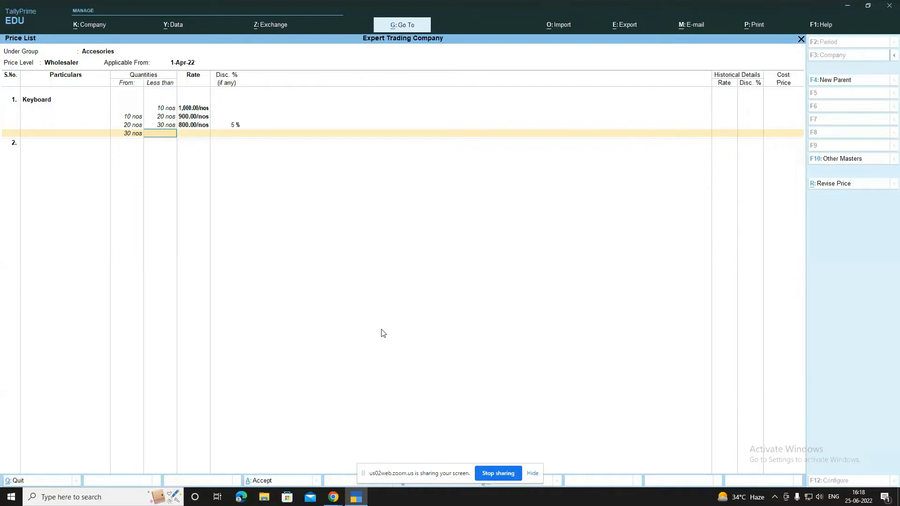
# Set the Keyboard rate to 800 with a 10% discount for quantities from 30 nos, with no upper limit
pyautogui.press('Return')
pyautogui.write('8000')
pyautogui.press('BackSpace')
pyautogui.press('Return')
pyautogui.write('10')
pyautogui.press('Return')
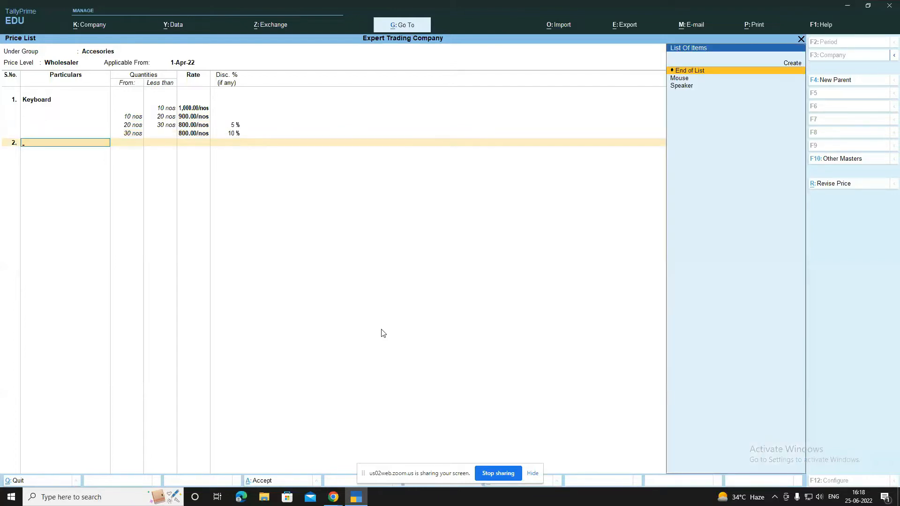
# Add Mouse to the price list with a rate of 500 for quantities less than 10 nos, without a discount
pyautogui.press('Down')
pyautogui.press('Return')
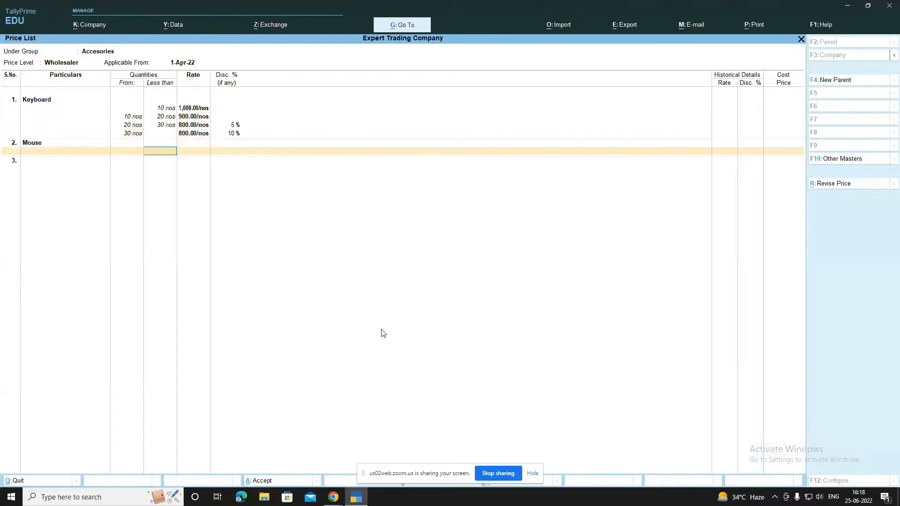
pyautogui.write('10')
pyautogui.press('Return')
pyautogui.write('500')
pyautogui.press('Return')
pyautogui.press('Return')
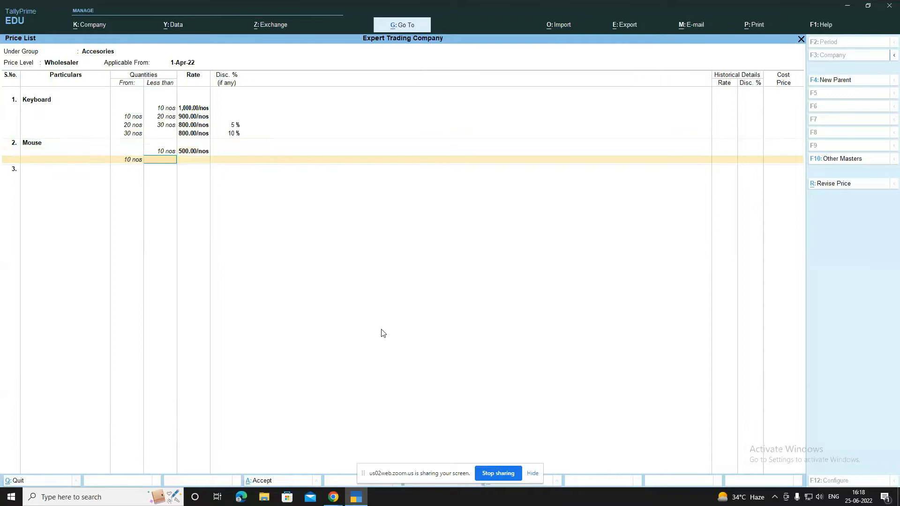
# Set the Mouse rate to 450 for quantities from 10 to less than 20 nos, without a discount
pyautogui.write('20')
pyautogui.press('Return')
pyautogui.write('450')
pyautogui.press('Return')
pyautogui.press('Return')
# Set the Mouse rate to 400 with a 5% discount for quantities from 20 to less than 30 nos
pyautogui.write('30')
pyautogui.press('Return')
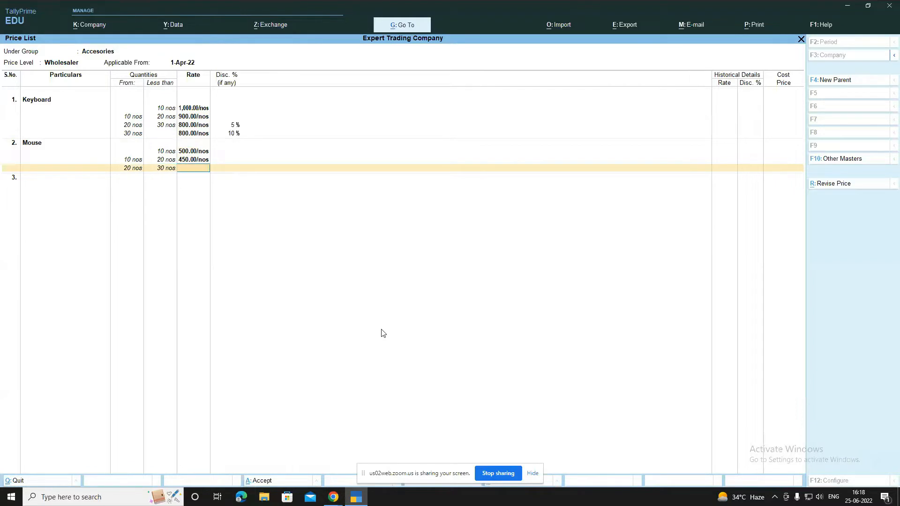
pyautogui.write('400')
pyautogui.press('Return')
pyautogui.write('5')
pyautogui.press('Return')
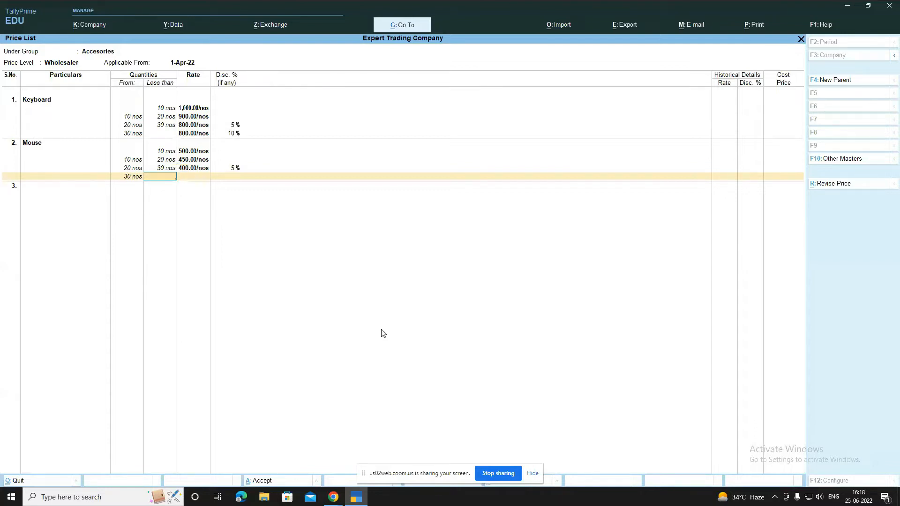
# Set the Mouse rate to 400 with a 10% discount for quantities from 30 nos, with no upper limit
pyautogui.press('Return')
pyautogui.write('400')
pyautogui.press('Return')
pyautogui.write('10')
pyautogui.press('Return')
# Add Speaker to the price list with a rate of 1,000 for quantities less than 10 nos, without a discount
pyautogui.press('Down')
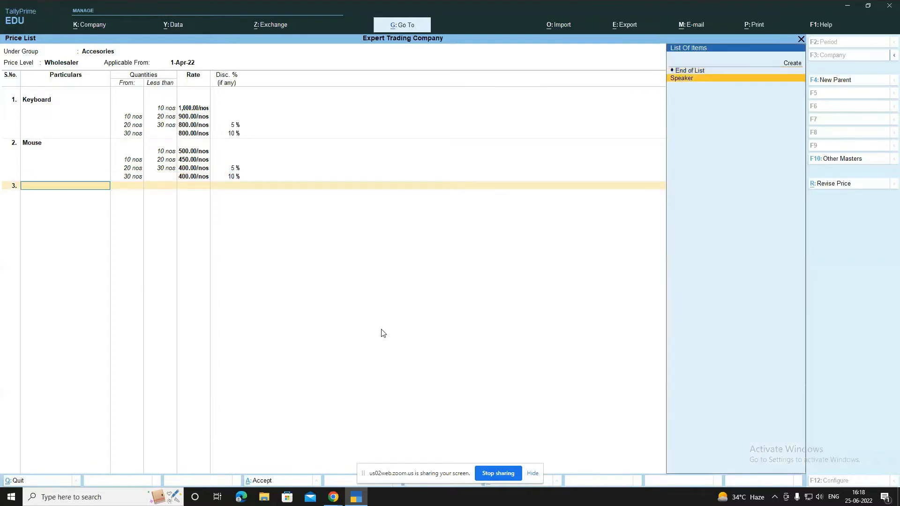
pyautogui.press('Return')
pyautogui.write('10')
pyautogui.press('Return')
pyautogui.press('Return')
pyautogui.press('BackSpace')
pyautogui.write('500')
pyautogui.press('BackSpace')
pyautogui.press('BackSpace')
pyautogui.write('1,000')
pyautogui.press('Return')
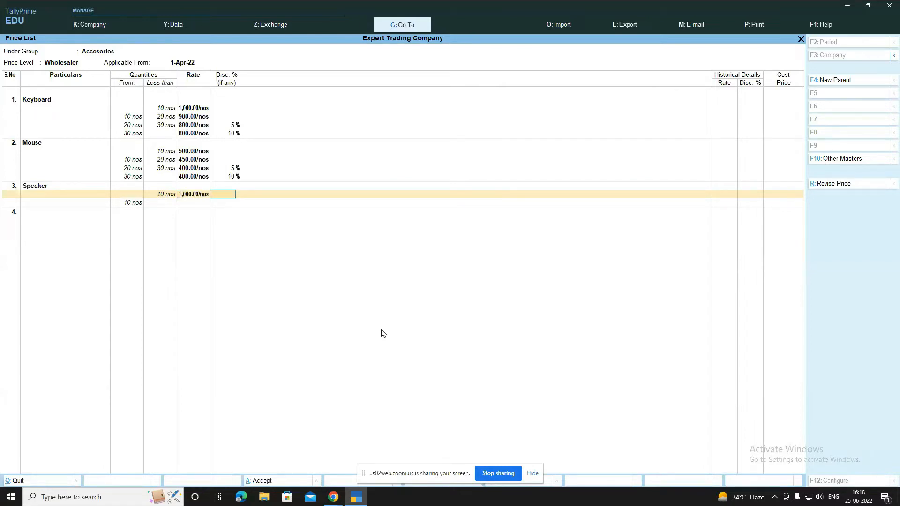
pyautogui.press('Return')
# Set the Speaker rate to 450 for quantities from 10 to less than 20 nos, without a discount
pyautogui.write('20')
pyautogui.press('Return')
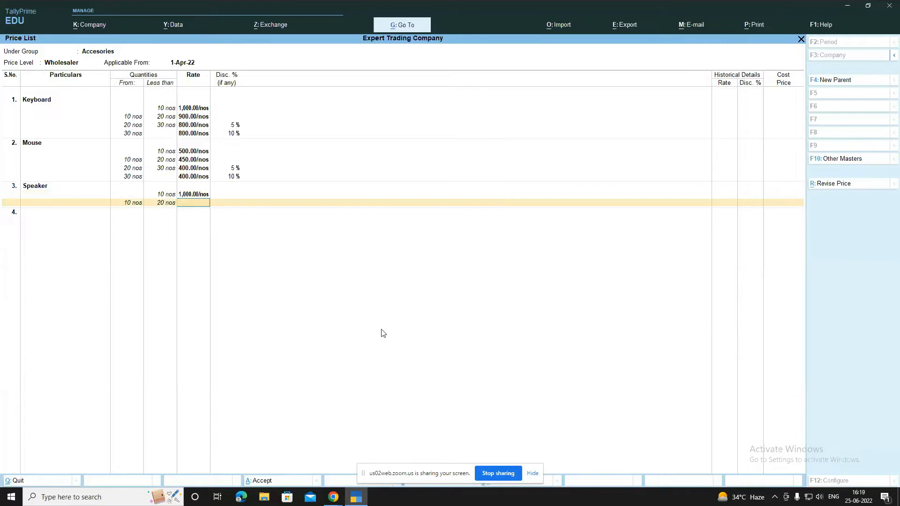
pyautogui.write('450')
pyautogui.press('Return')
pyautogui.press('Return')
# Limit Speaker's range from 20 nos to less than 30 nos, and correct the rate for 10 to 20 nos to 900
pyautogui.write('30')
pyautogui.press('Return')
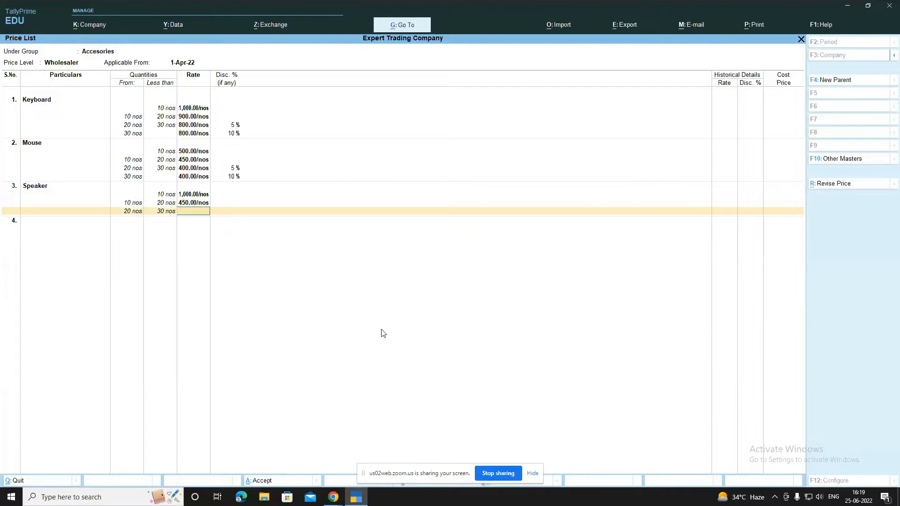
pyautogui.write('400')
pyautogui.press('BackSpace')
pyautogui.press('BackSpace')
pyautogui.press('BackSpace')
pyautogui.press('BackSpace')
pyautogui.press('BackSpace')
pyautogui.press('BackSpace')
pyautogui.write('900')
pyautogui.press('Return')
# Set the Speaker rate to 800 with a 5% discount for quantities from 20 to less than 30 nos
pyautogui.press('Return')
pyautogui.press('Return')
pyautogui.write('800')
pyautogui.press('Return')
pyautogui.write('5')
pyautogui.press('Return')
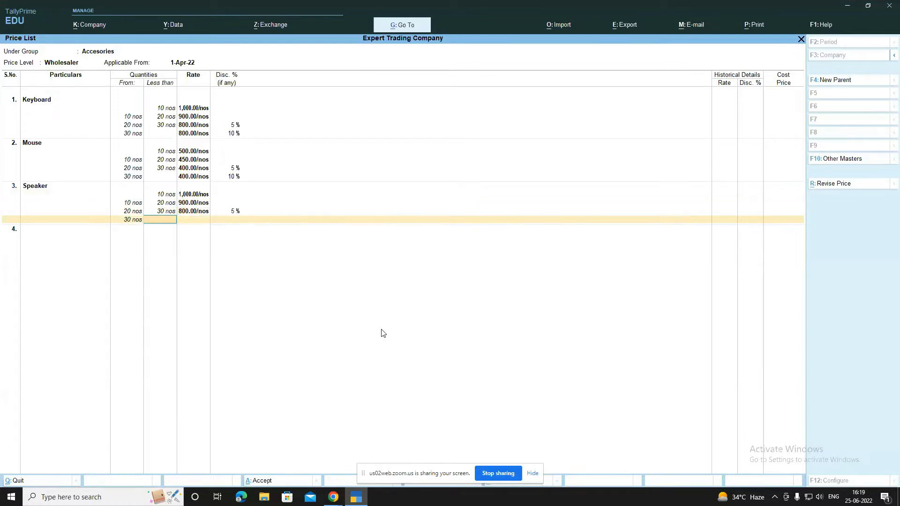
# Set the Speaker rate to 800 with a 10% discount for quantities from 30 to less than 40 nos
pyautogui.write('40')
pyautogui.press('Return')
pyautogui.write('800')
pyautogui.press('Return')
pyautogui.write('10')
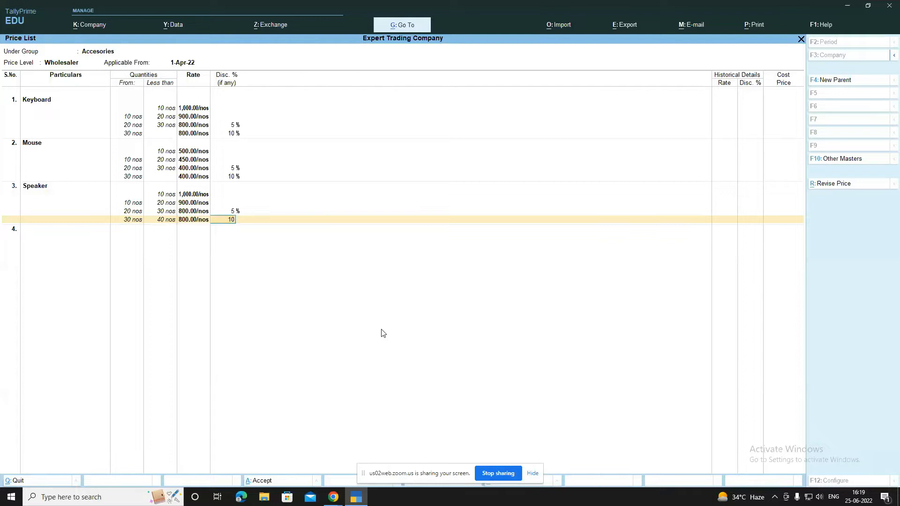
pyautogui.press('Return')
# Leave the Speaker range from 40 nos blank, end the item list and save the Wholesaler price list
pyautogui.press('Return')
pyautogui.press('Return')
pyautogui.press('Return')
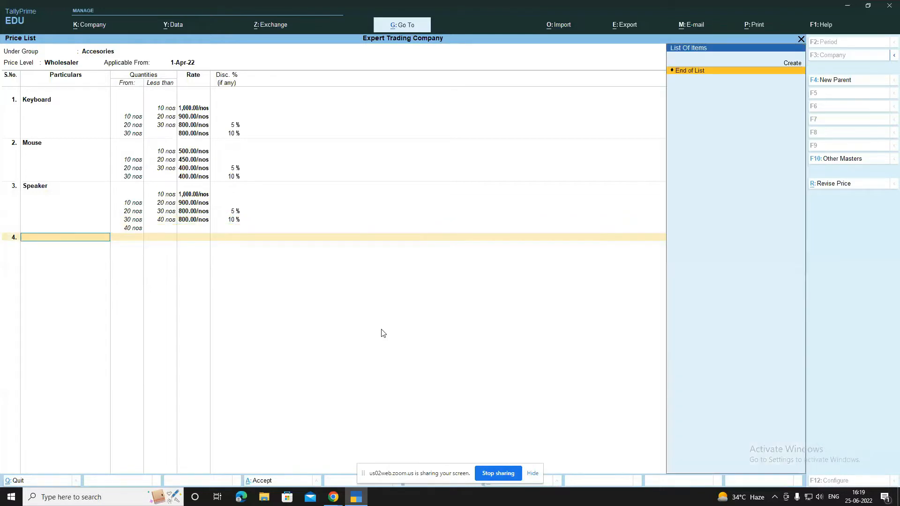
pyautogui.press('Return')
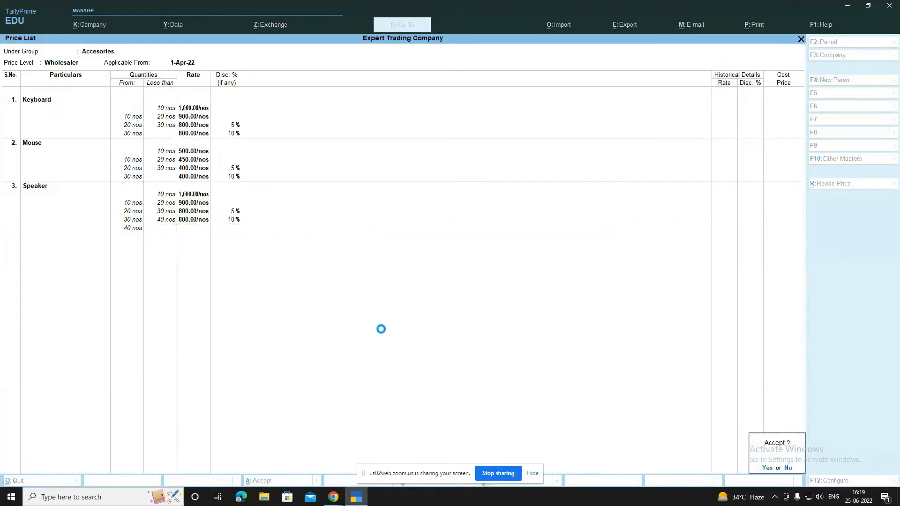
pyautogui.press('Return')
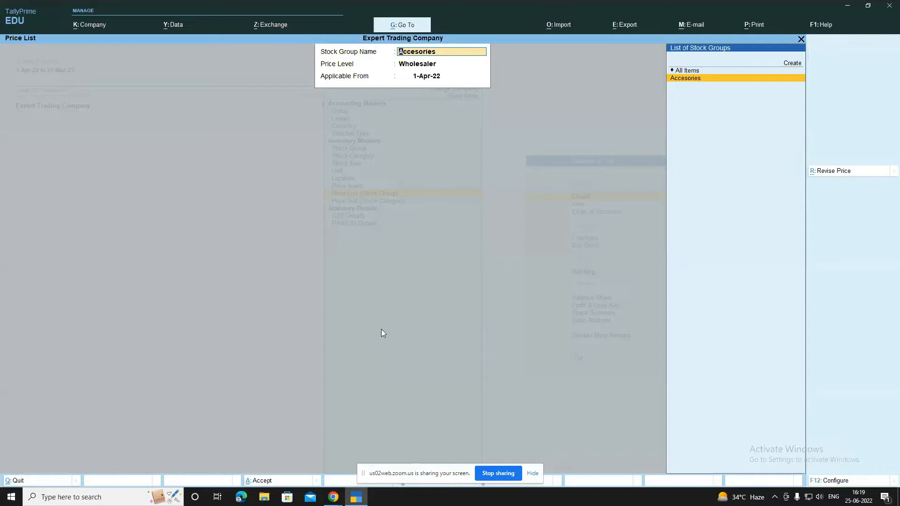
# Open the stock group price list for All Items at the Retailer price level, applicable from 1-Apr-22
pyautogui.press('Escape')
pyautogui.press('Escape')
pyautogui.press('Return')
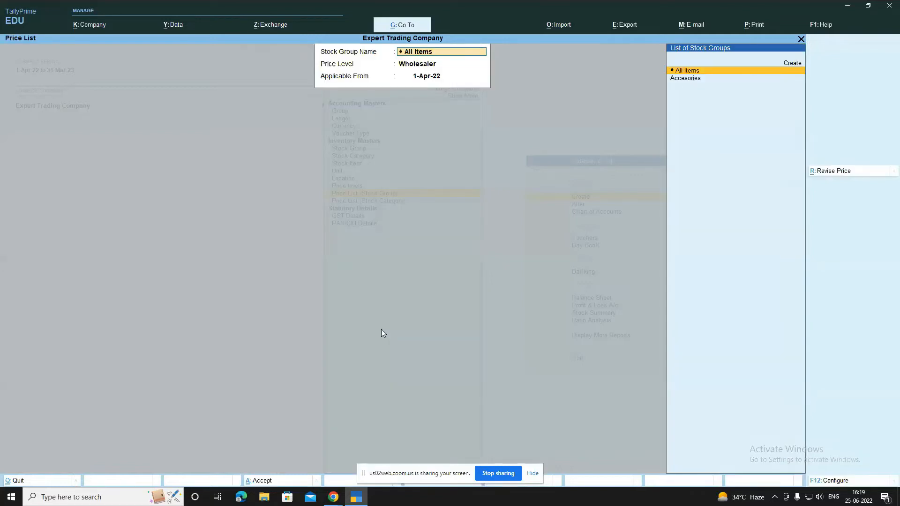
pyautogui.press('Down')
pyautogui.press('Up')
pyautogui.press('Return')
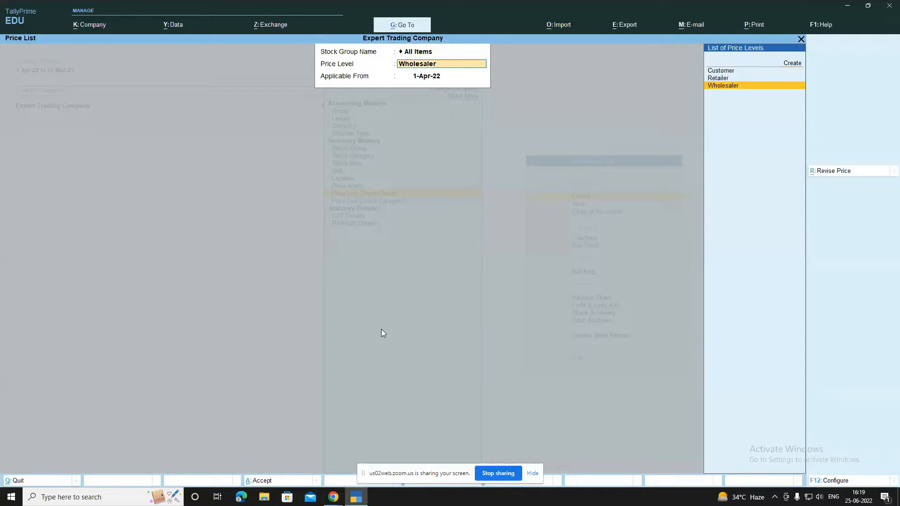
pyautogui.press('Up')
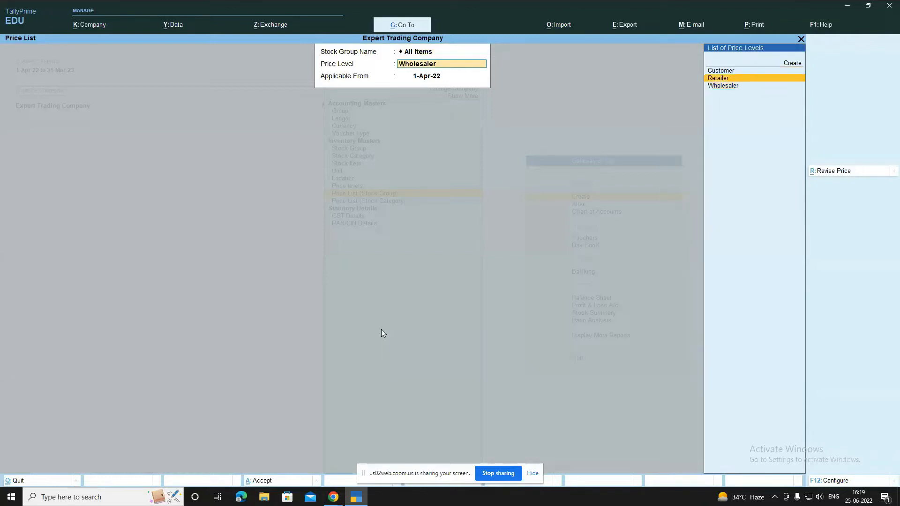
pyautogui.press('Return')
pyautogui.press('Return')
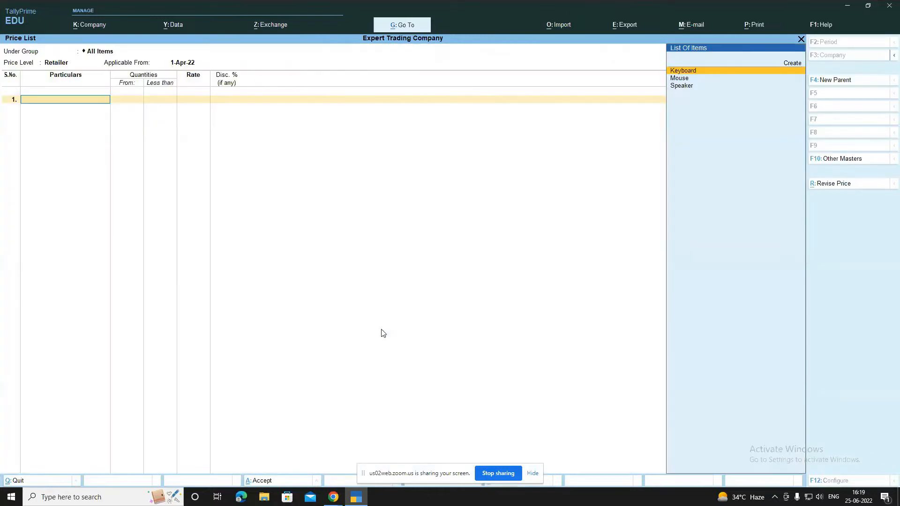
# Add Keyboard to the Retailer price list at 1,500 with a 2% discount for quantities less than 10 nos
pyautogui.press('Return')
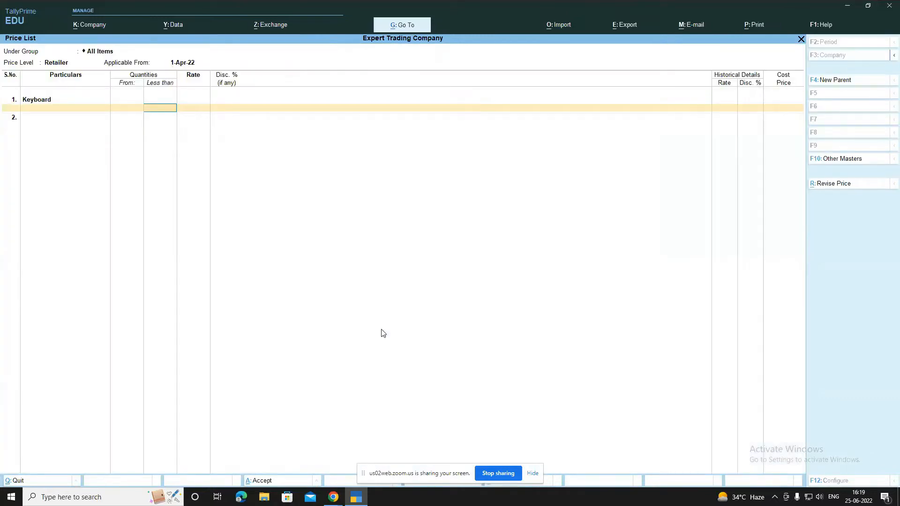
pyautogui.write('10')
pyautogui.press('Return')
pyautogui.write('1500')
pyautogui.press('Return')
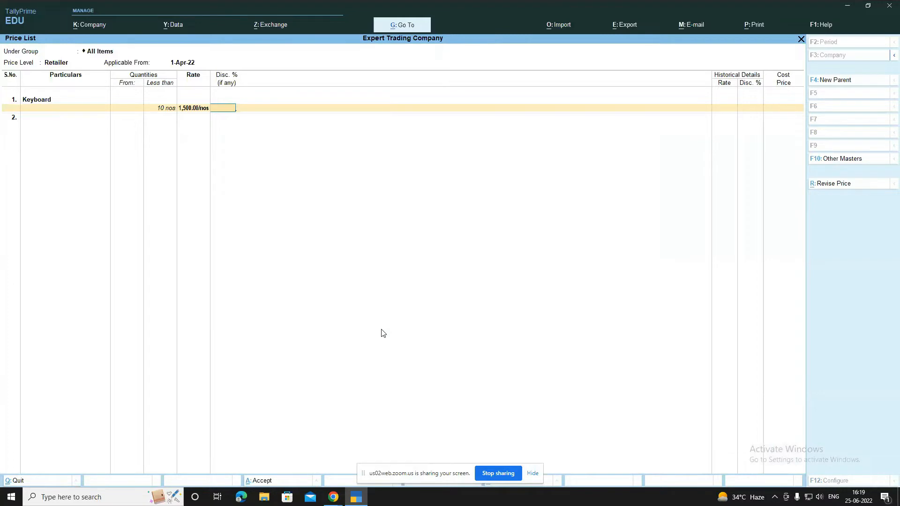
pyautogui.write('2')
pyautogui.press('Return')
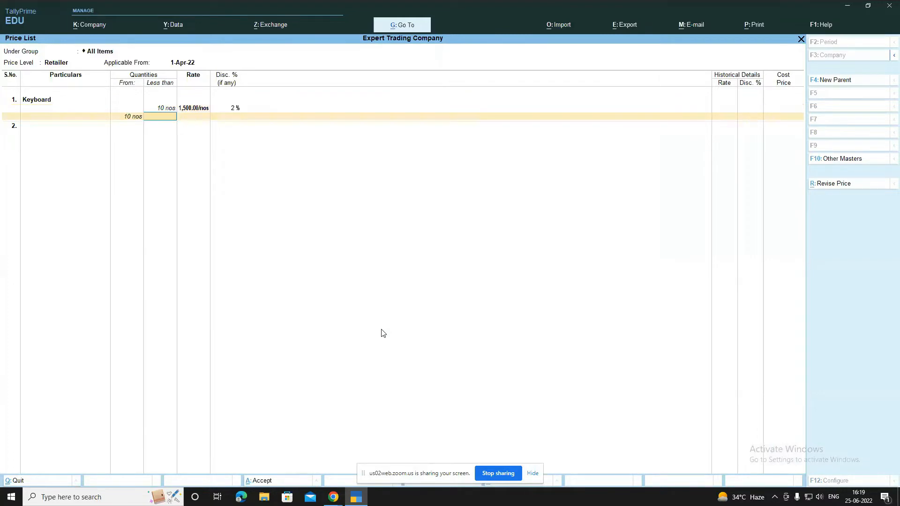
# Set the Keyboard rate to 1,500 with a 5% discount for quantities from 10 to less than 20 nos
pyautogui.write('20')
pyautogui.press('Return')
pyautogui.write('1500')
pyautogui.press('Return')
pyautogui.write('5')
pyautogui.press('Return')
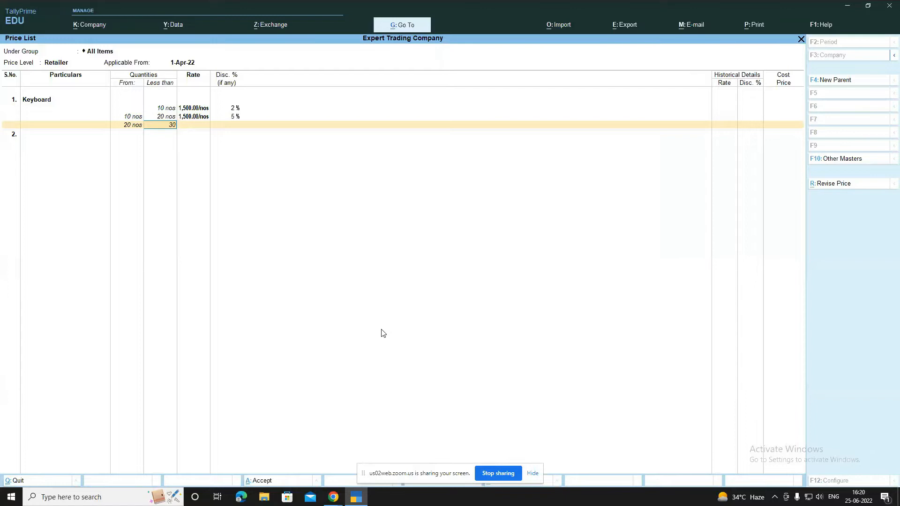
# Set the Keyboard rate to 1,500 with a 10% discount for 20 to less than 30 nos, leaving the range from 30 nos blank
pyautogui.press('Return')
pyautogui.write('1500')
pyautogui.press('Return')
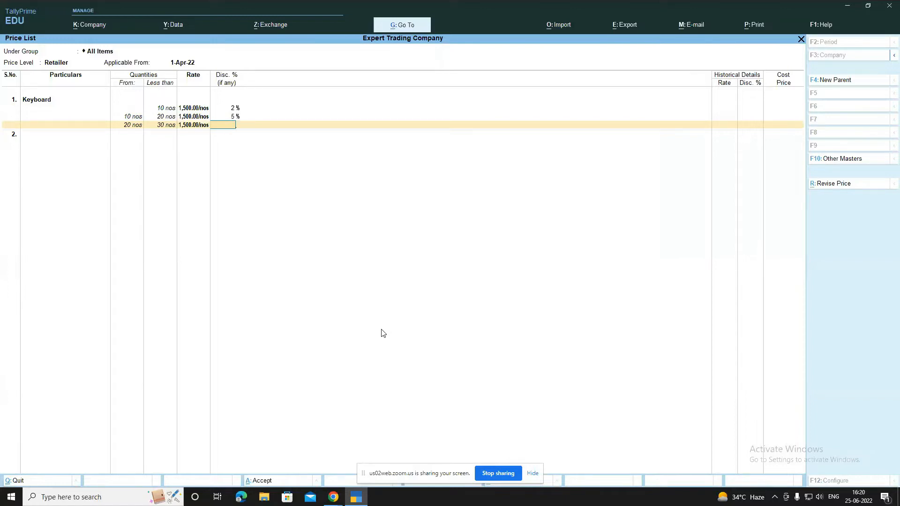
pyautogui.write('10')
pyautogui.press('Return')
pyautogui.press('Return')
pyautogui.press('Return')
pyautogui.press('Return')
# Add Mouse to the Retailer price list at 800 with a 2% discount for quantities less than 10 nos
pyautogui.press('Down')
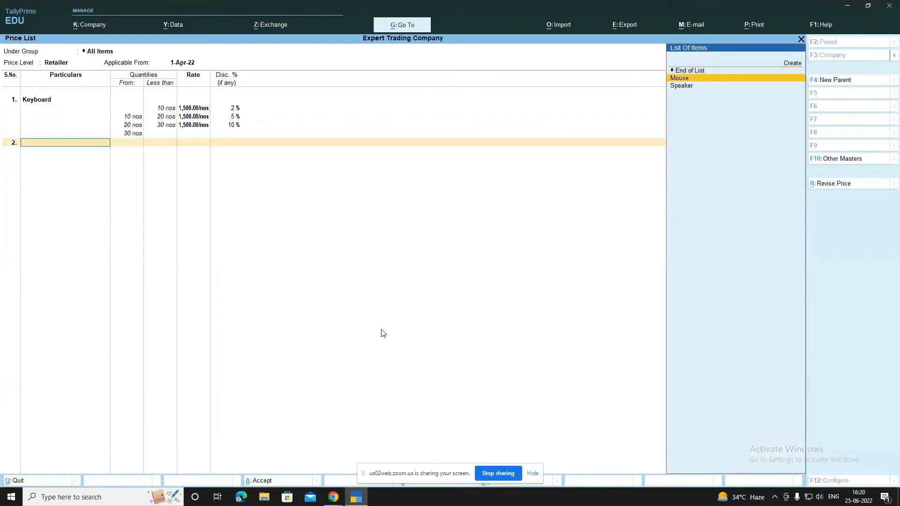
pyautogui.press('Return')
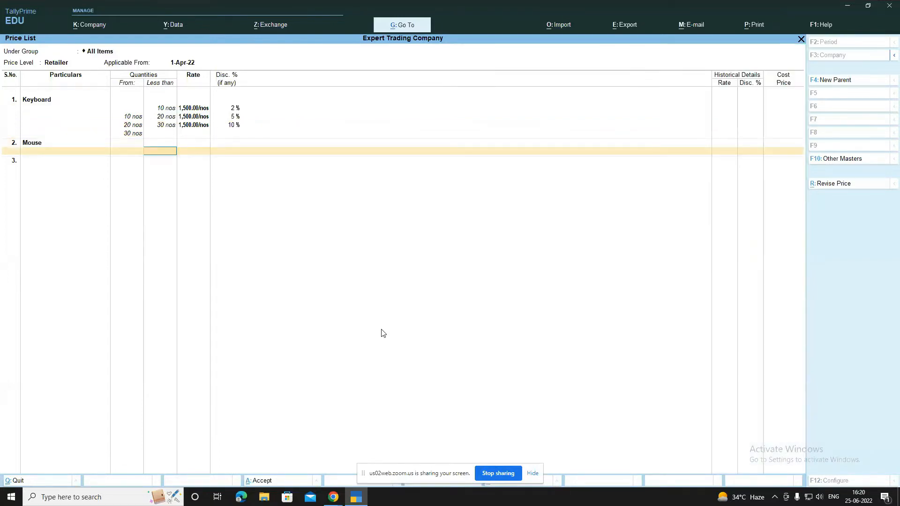
pyautogui.write('10')
pyautogui.press('Return')
pyautogui.press('Return')
pyautogui.press('BackSpace')
pyautogui.write('800')
pyautogui.press('Return')
pyautogui.write('2')
pyautogui.press('Return')
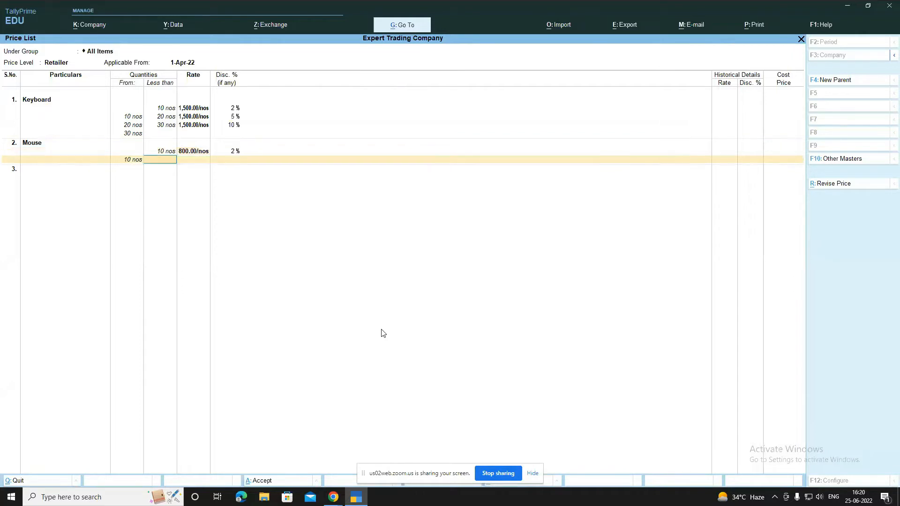
# Set the Mouse rate to 800 with a 5% discount for quantities from 10 to less than 20 nos
pyautogui.write('20')
pyautogui.press('Return')
pyautogui.write('800')
pyautogui.press('Return')
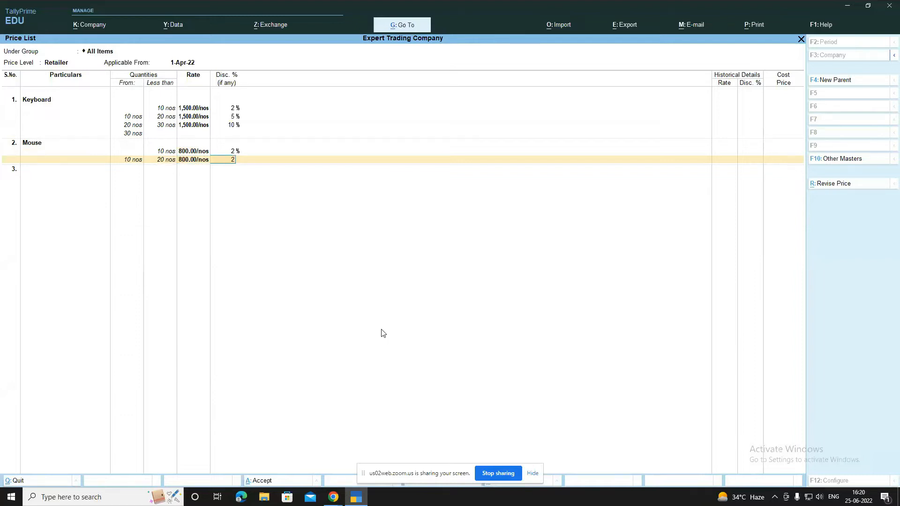
pyautogui.press('Return')
# Set the Mouse rate to 800 with a 10% discount for quantities from 20 to less than 30 nos
pyautogui.write('30')
pyautogui.press('Return')
pyautogui.write('800')
pyautogui.press('Return')
pyautogui.write('10')
pyautogui.press('Return')
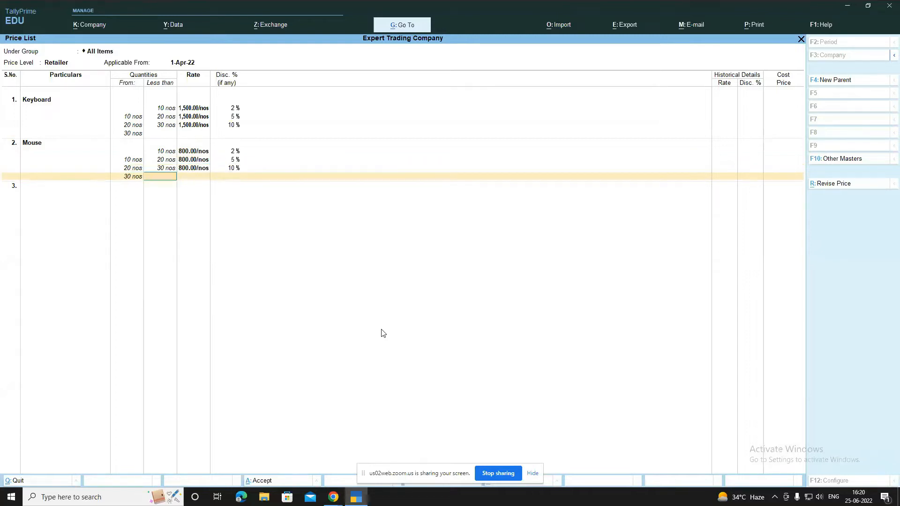
# Set the Mouse rate to 800 with a 15% discount from 30 nos without an upper limit, and save the Retailer price list
pyautogui.press('Return')
pyautogui.write('800')
pyautogui.press('Return')
pyautogui.press('Return')
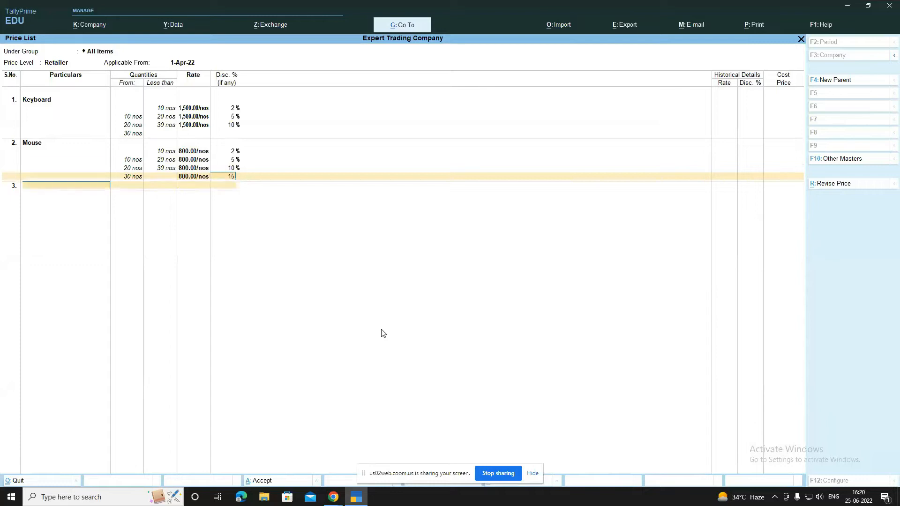
pyautogui.press('Return')
pyautogui.press('Return')
# Open the price list for All Items at the Customer price level, applicable from 1-Apr-22
pyautogui.press('Return')
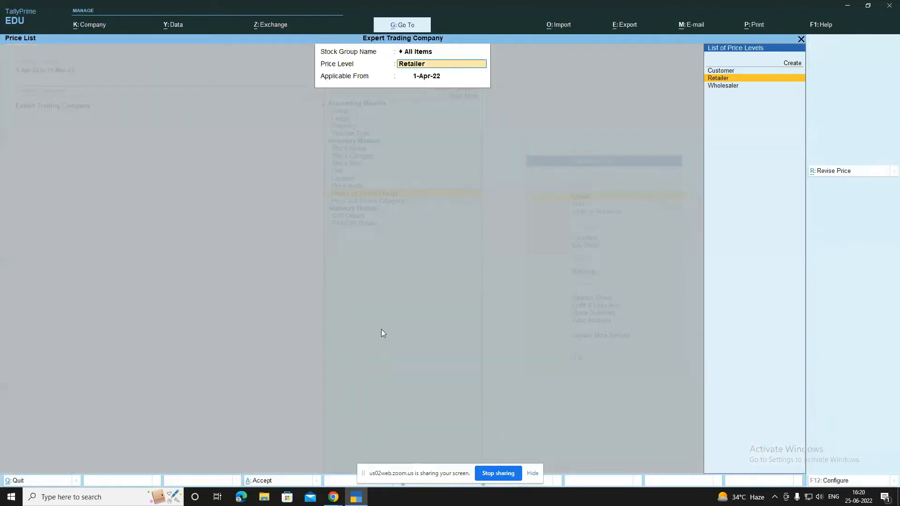
pyautogui.press('Return')
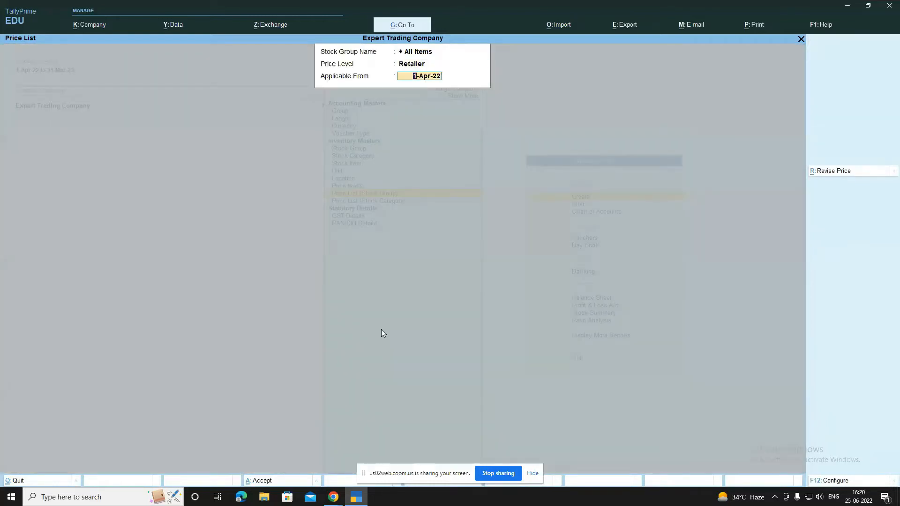
pyautogui.press('BackSpace')
pyautogui.press('Up')
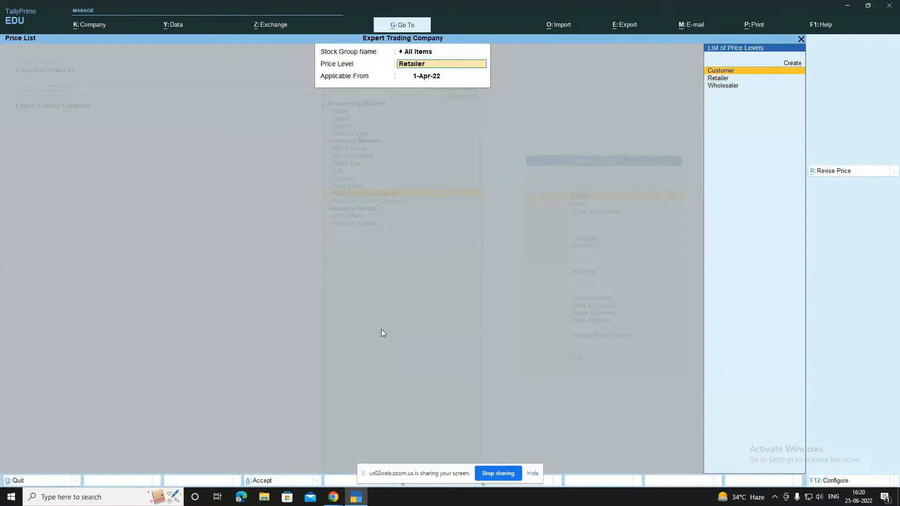
pyautogui.press('Return')
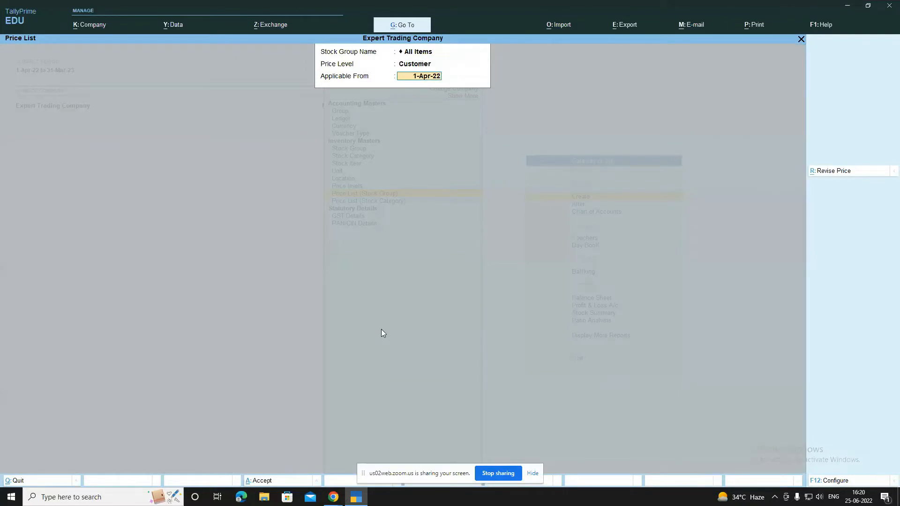
pyautogui.press('Return')
# Add Keyboard to the Customer price list at 2,000 for quantities less than 10 nos, without a discount
pyautogui.press('Return')
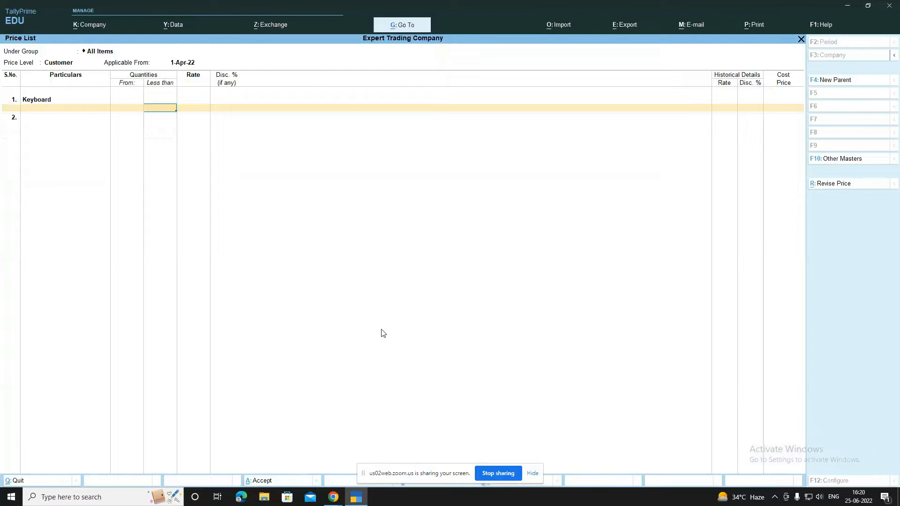
pyautogui.write('10')
pyautogui.press('Return')
pyautogui.write('2,000')
pyautogui.press('Return')
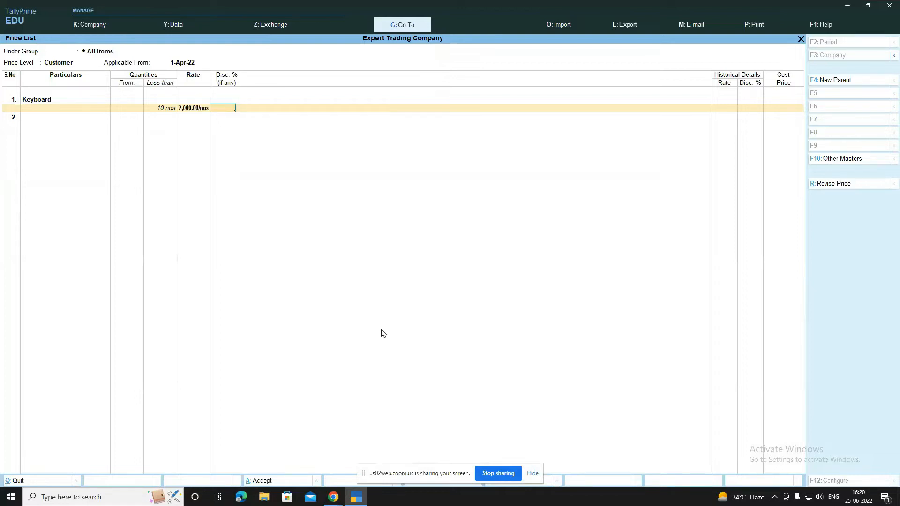
pyautogui.write('10')
pyautogui.press('BackSpace')
pyautogui.press('Return')
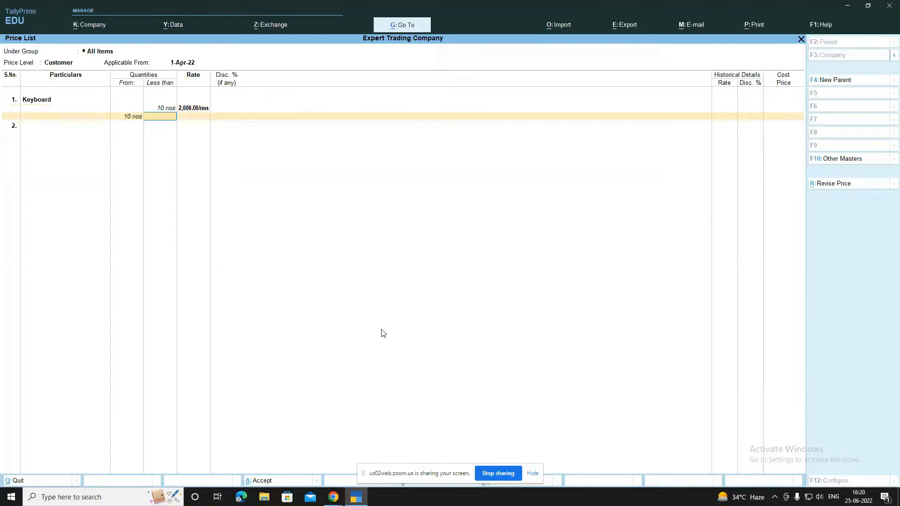
# Set the Keyboard rate to 2,000 with a 10% discount for quantities from 10 nos, with no upper limit
pyautogui.press('Return')
pyautogui.write('2000')
pyautogui.press('Return')
pyautogui.write('10')
pyautogui.press('Return')
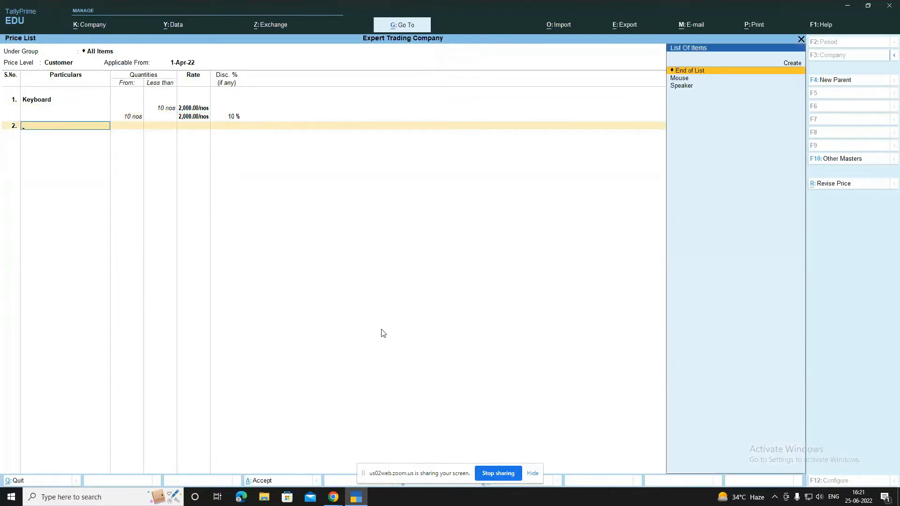
# Limit the Keyboard tier with the 10% discount in the Customer price list to quantities less than 20 nos
pyautogui.press('BackSpace')
pyautogui.press('BackSpace')
pyautogui.press('BackSpace')
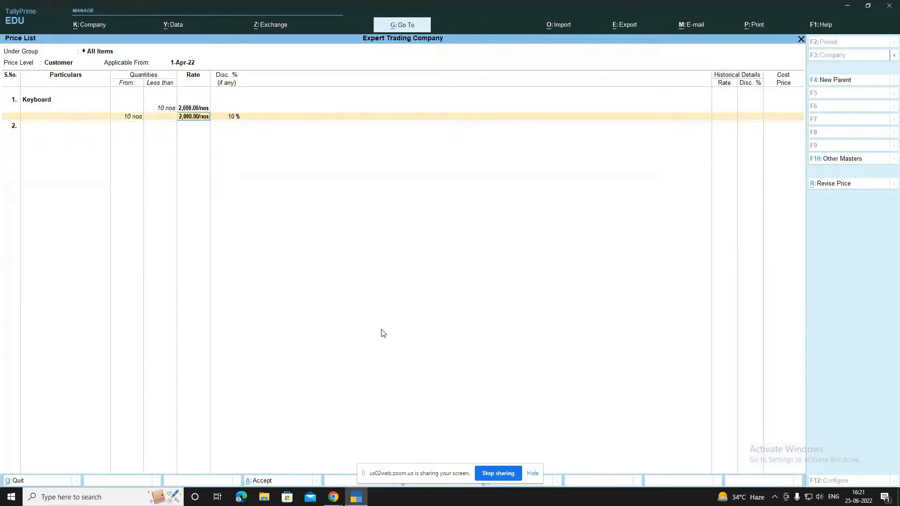
pyautogui.write('20')
pyautogui.press('Return')
pyautogui.press('Return')
pyautogui.press('Return')
pyautogui.press('Return')
# Set the Keyboard rate to 2,000 with a 15% discount from 20 nos without an upper limit, and save the Customer price list
pyautogui.write('2,000')
pyautogui.press('Return')
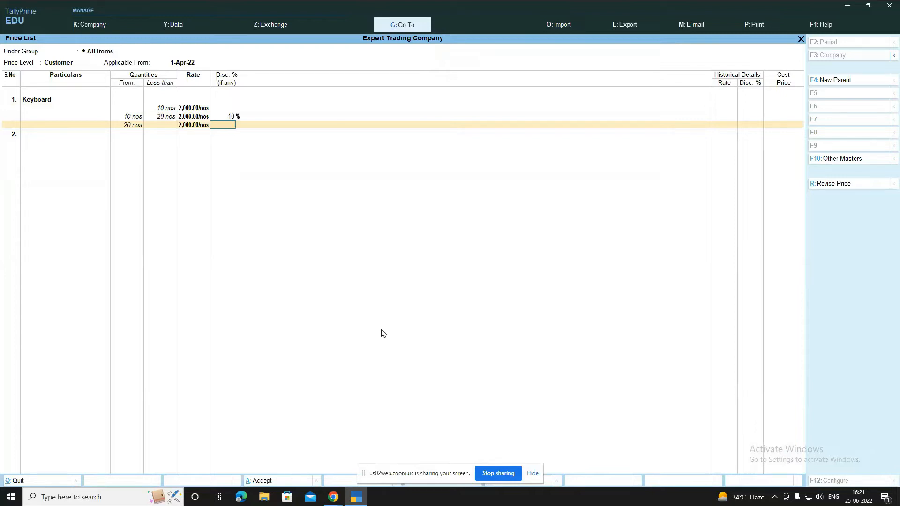
pyautogui.write('15')
pyautogui.press('Return')
pyautogui.press('Return')
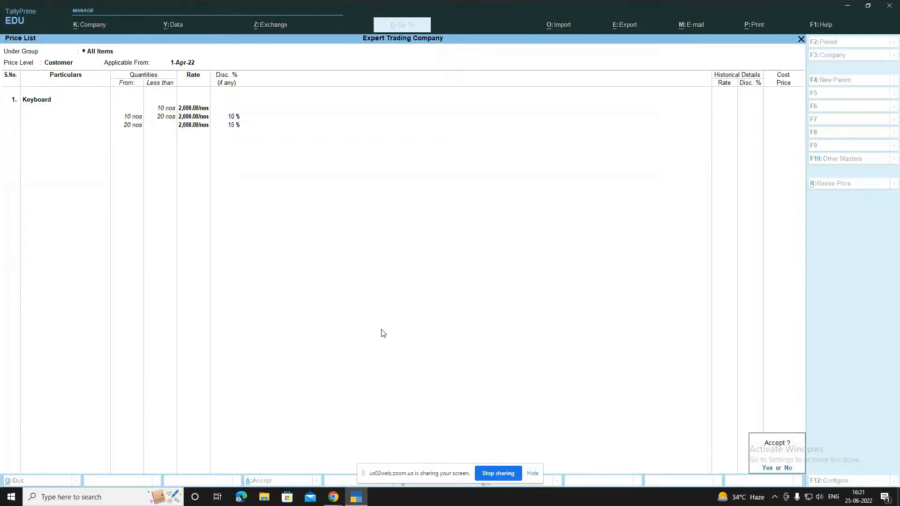
pyautogui.press('Return')
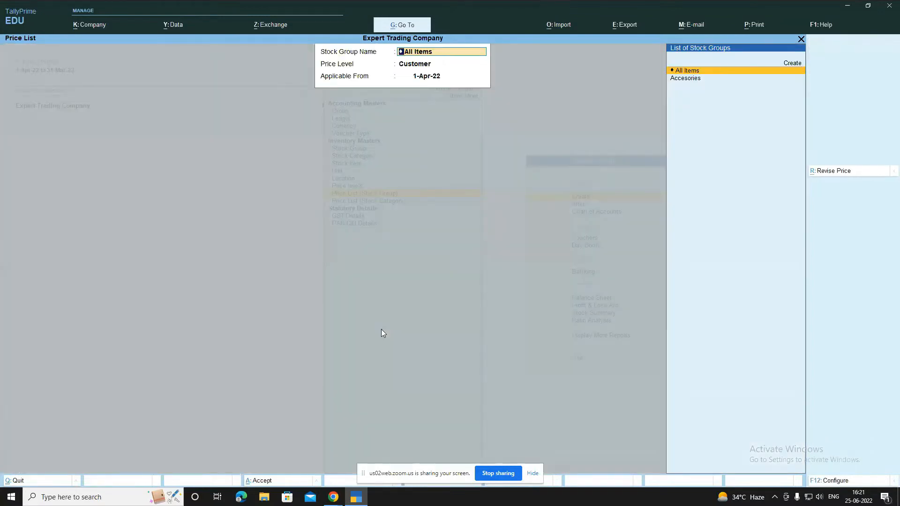
pyautogui.press('Escape')
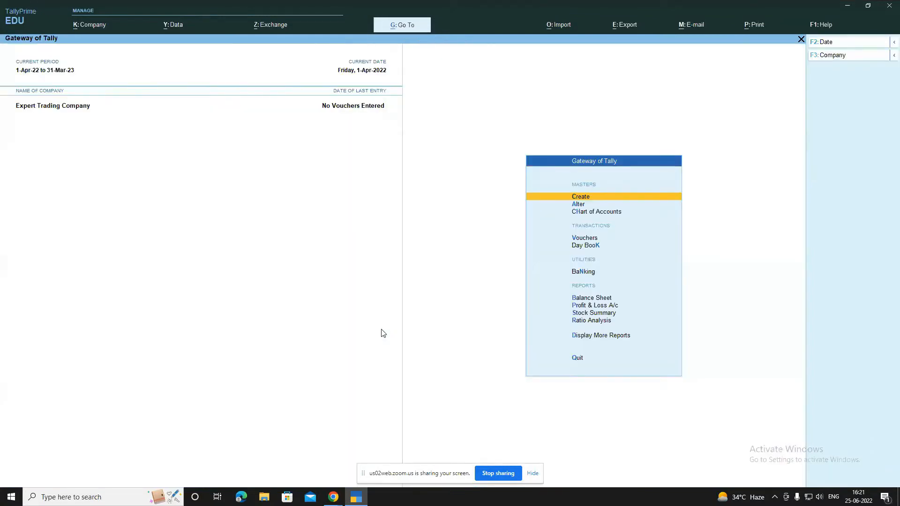
# Open the list of ledgers for master alteration
pyautogui.press('Down')
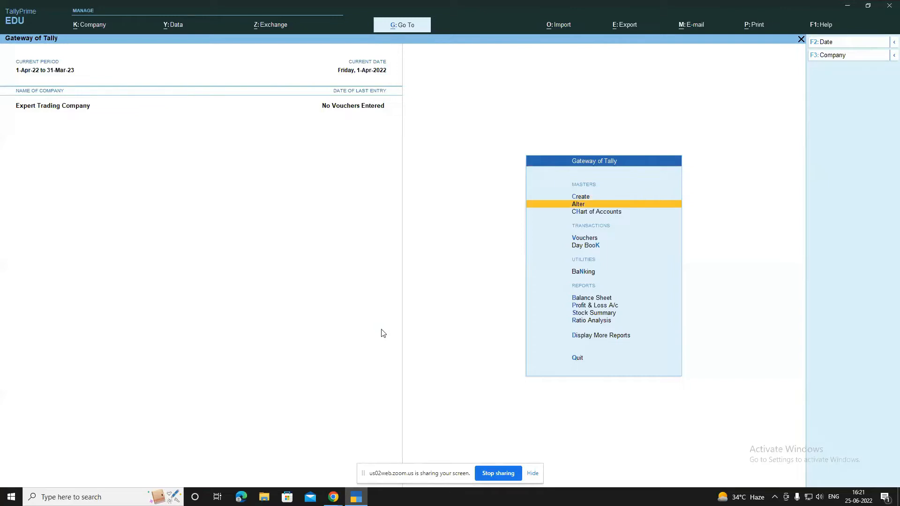
pyautogui.press('Down')
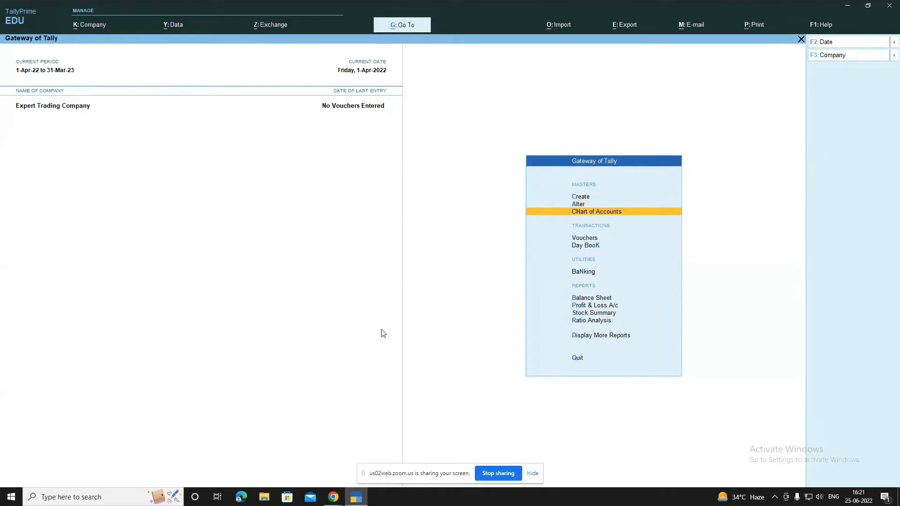
pyautogui.press('Up')
pyautogui.press('Up')
pyautogui.press('Down')
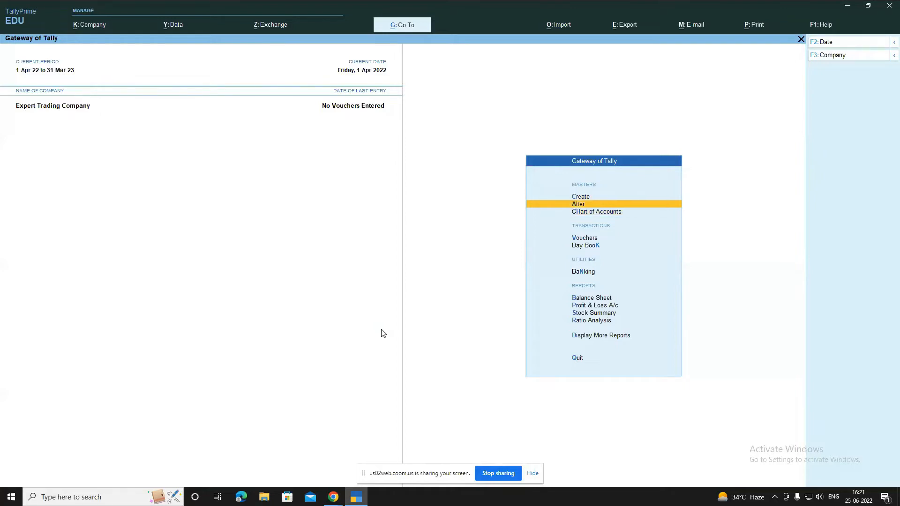
pyautogui.press('Return')
pyautogui.press('Down')
pyautogui.press('Down')
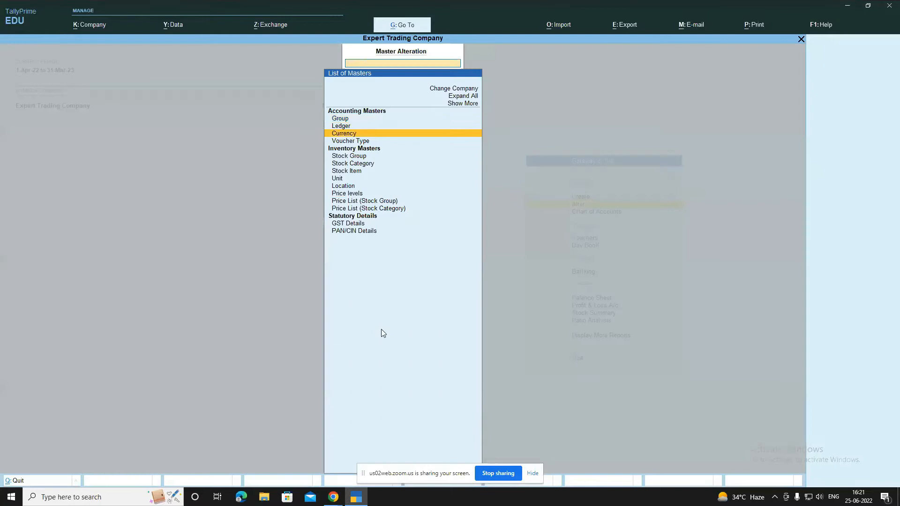
pyautogui.press('Up')
pyautogui.press('Return')
# Open the S K Traders (Wholesaler) ledger for alteration, keeping its name and Sundry Debtors group
pyautogui.press('Down')
pyautogui.press('Down')
pyautogui.press('Up')
pyautogui.press('Down')
pyautogui.press('Down')
pyautogui.press('Down')
pyautogui.press('Down')
pyautogui.press('Down')
pyautogui.press('Down')
pyautogui.press('Down')
pyautogui.press('Down')
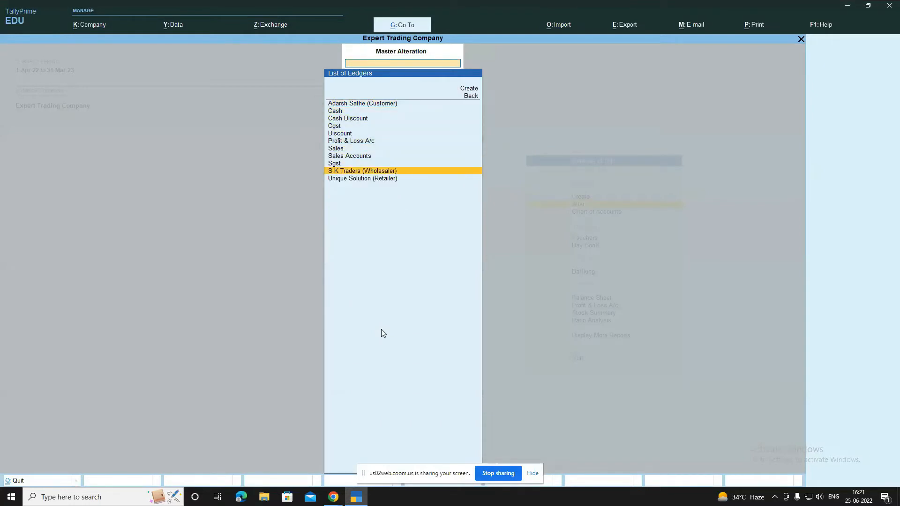
pyautogui.press('Return')
pyautogui.press('Return')
pyautogui.press('Return')
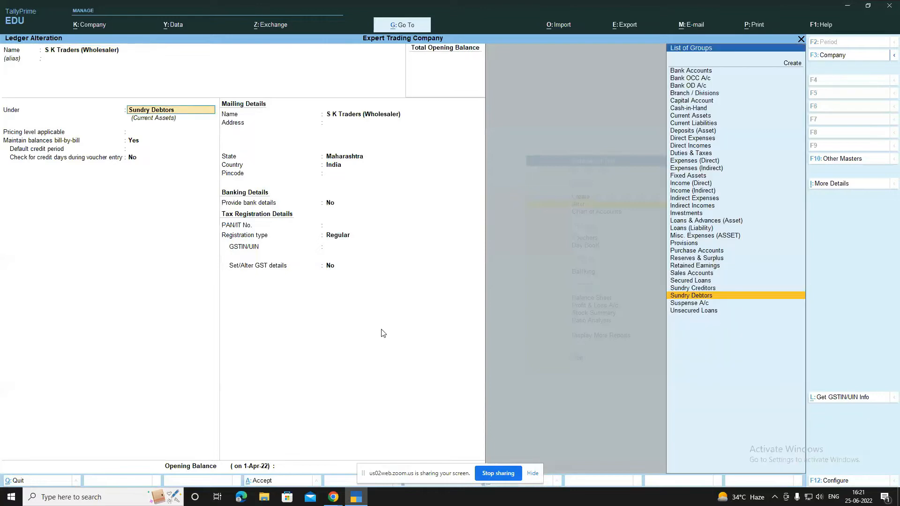
# Set Use Price Levels for Party Ledgers to Yes in the ledger configuration and accept the configuration
pyautogui.press('F12')
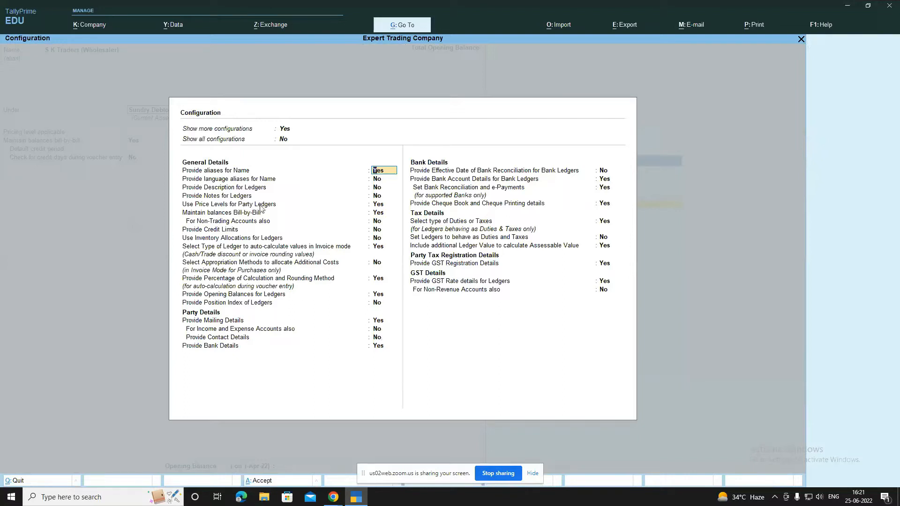
pyautogui.click(382, 206)
pyautogui.press('Return')
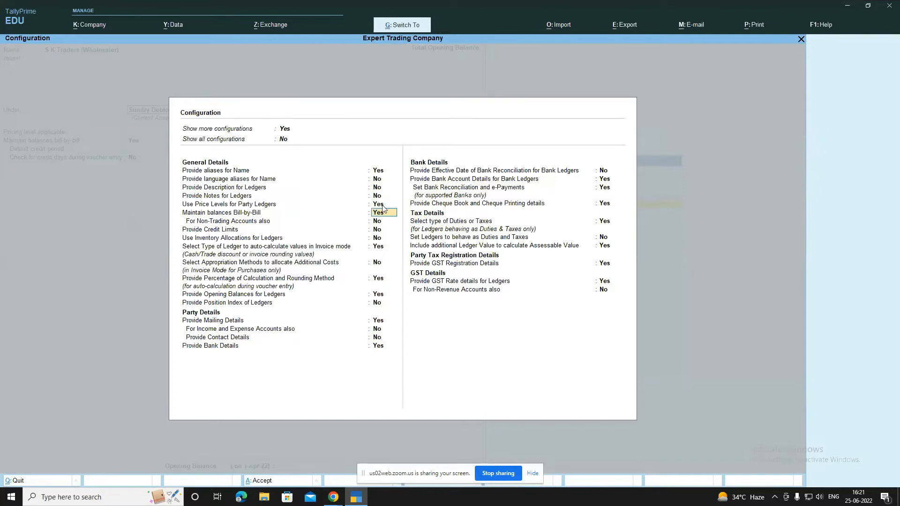
pyautogui.hotkey('ctrl', 'a')
pyautogui.press('Return')
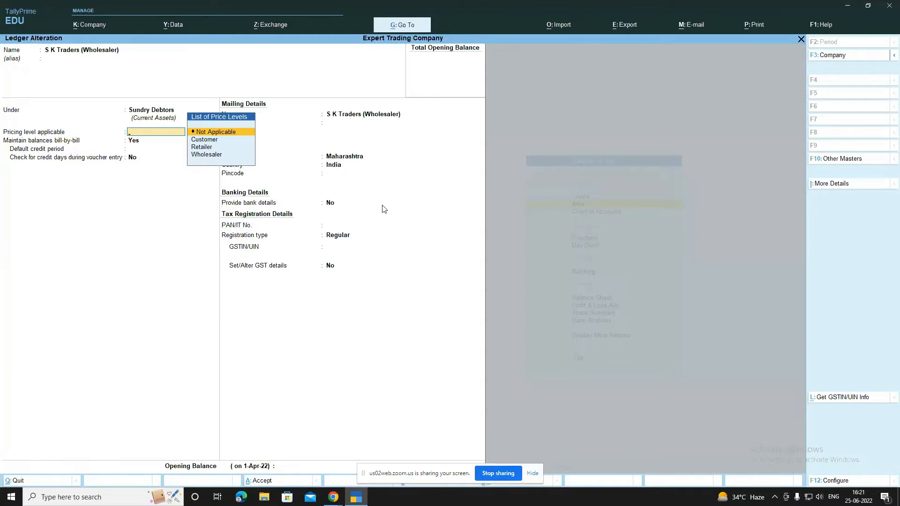
# Set the pricing level applicable to Wholesaler for the S K Traders (Wholesaler) ledger and save it
pyautogui.press('Down')
pyautogui.press('Down')
pyautogui.press('Down')
pyautogui.press('Return')
pyautogui.press('Return')
pyautogui.press('Return')
pyautogui.press('Return')
pyautogui.press('Return')
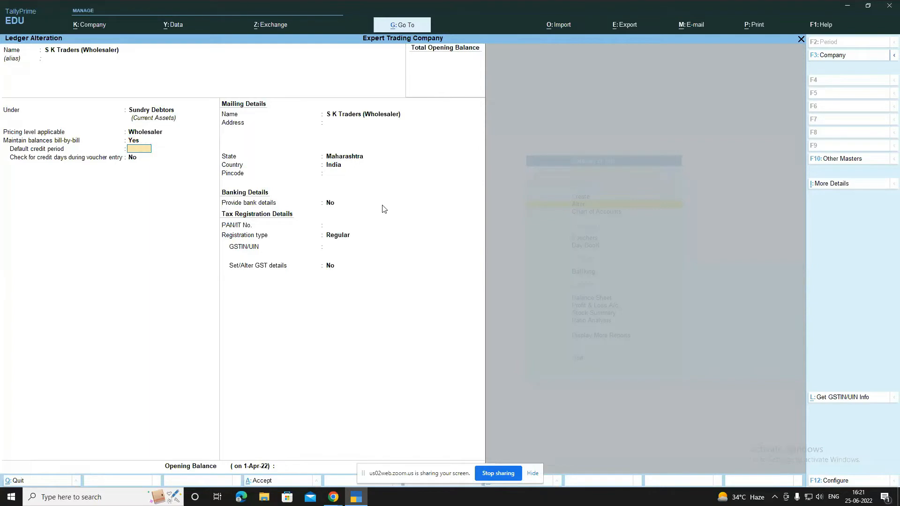
pyautogui.press('Return')
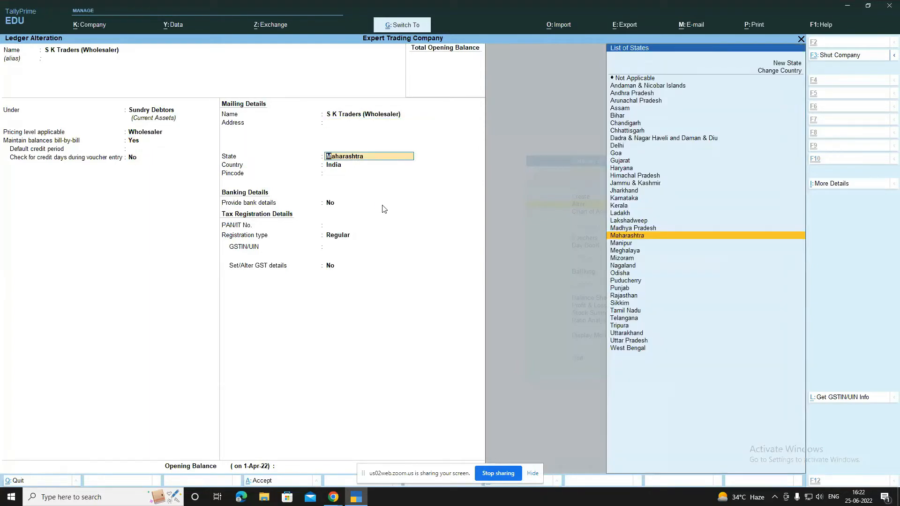
pyautogui.hotkey('ctrl', 'a')
# Alter the party ledger marked (Customer) to use the Customer pricing level, and save it
pyautogui.press('Up')
pyautogui.press('Up')
pyautogui.press('Up')
pyautogui.press('Up')
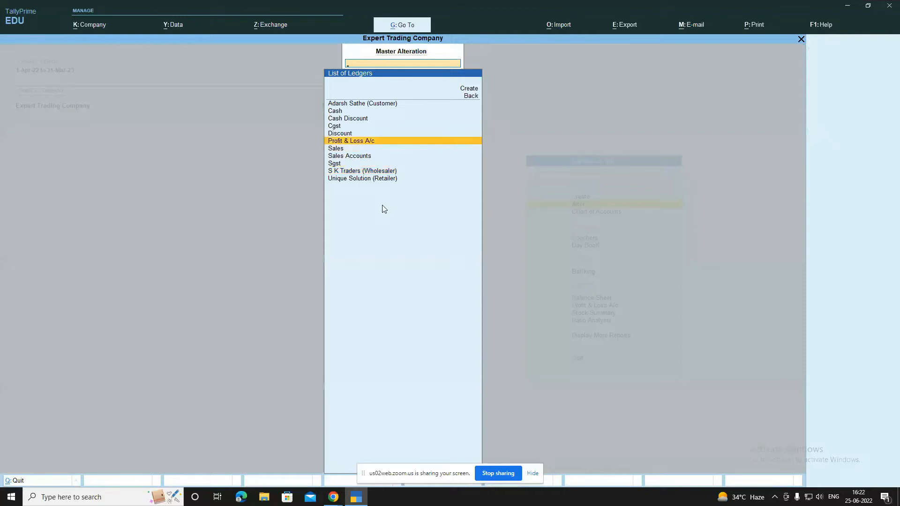
pyautogui.press('Up')
pyautogui.press('Up')
pyautogui.press('Up')
pyautogui.press('Up')
pyautogui.press('Up')
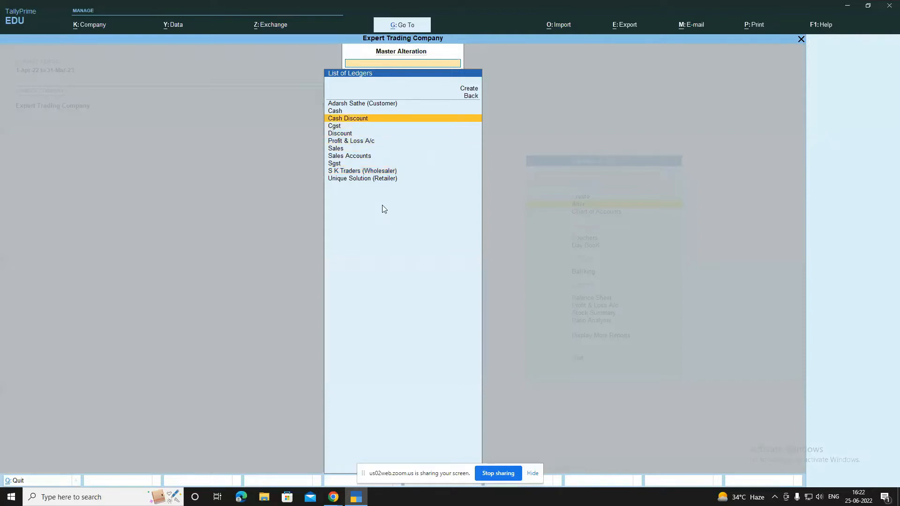
pyautogui.press('Return')
pyautogui.press('Return')
pyautogui.press('Return')
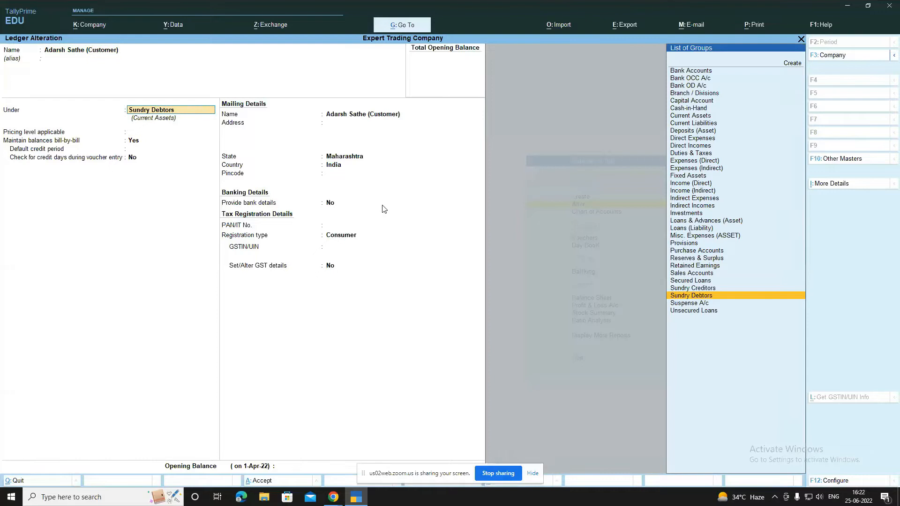
pyautogui.press('Return')
pyautogui.press('Down')
pyautogui.press('Down')
pyautogui.press('Up')
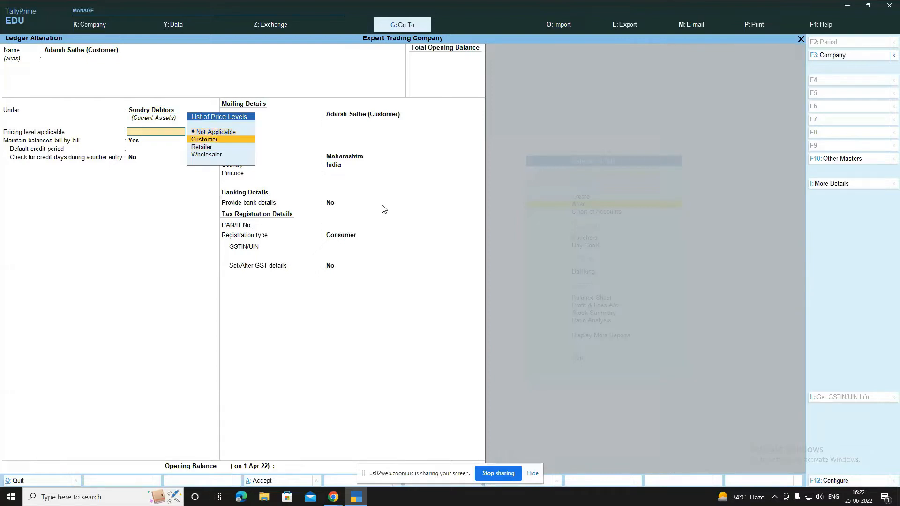
pyautogui.press('Return')
pyautogui.hotkey('ctrl', 'a')
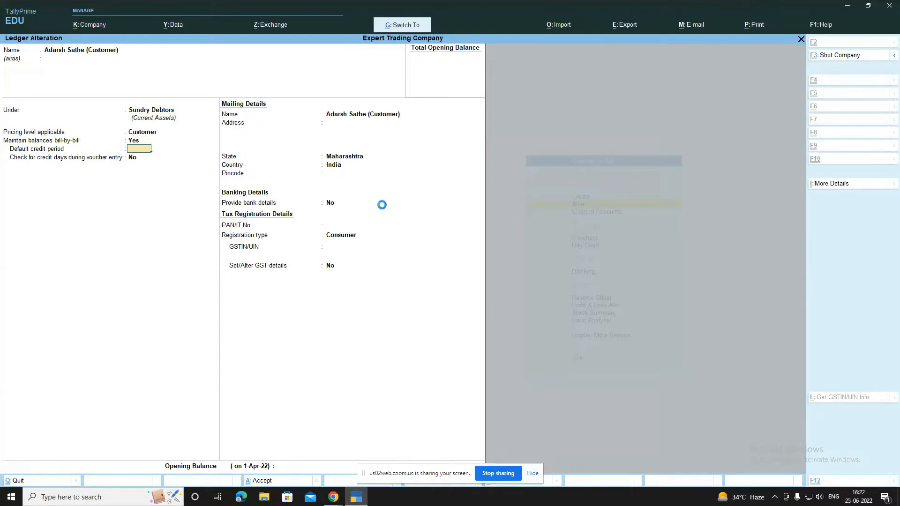
# Alter the Unique Solution (Retailer) ledger to use the Retailer pricing level, save it, and leave master alteration
pyautogui.press('Down')
pyautogui.press('Down')
pyautogui.press('Down')
pyautogui.press('Down')
pyautogui.press('Down')
pyautogui.press('Down')
pyautogui.press('Down')
pyautogui.press('Down')
pyautogui.press('Down')
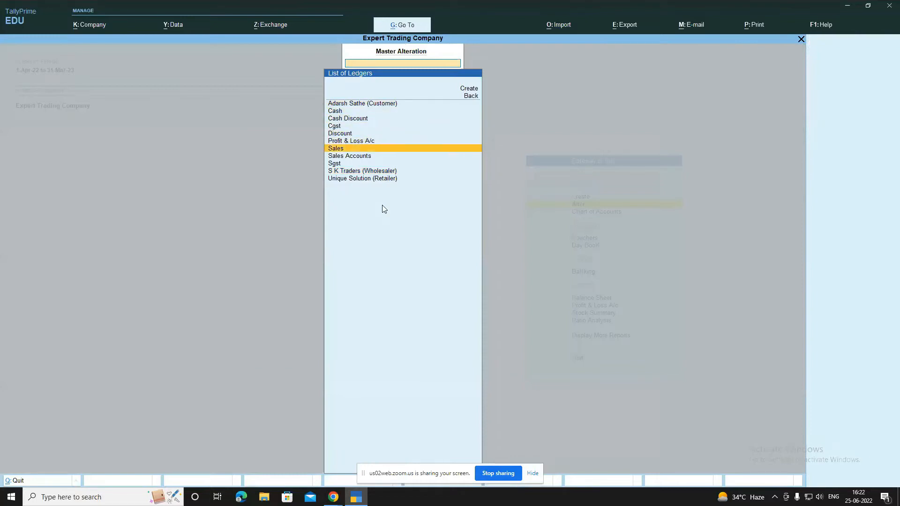
pyautogui.press('Down')
pyautogui.press('Return')
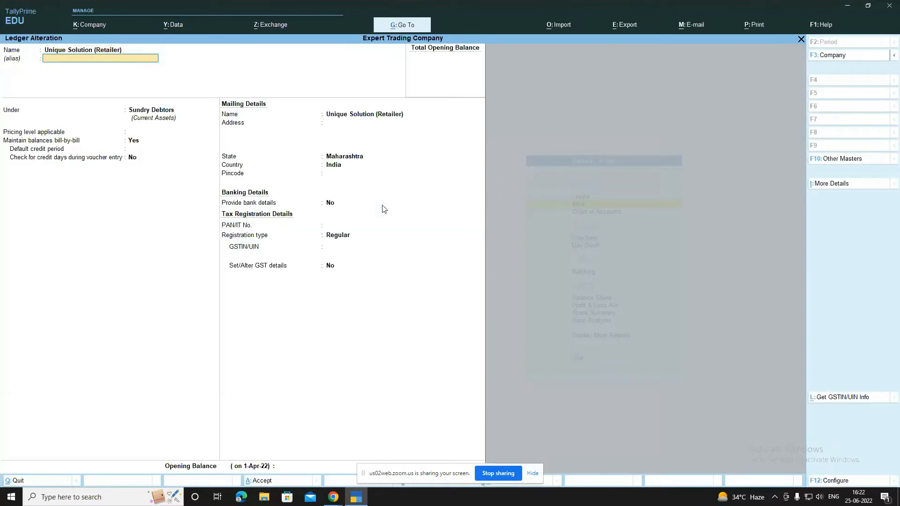
pyautogui.press('Return')
pyautogui.press('Return')
pyautogui.press('Return')
pyautogui.press('Down')
pyautogui.press('Down')
pyautogui.press('Return')
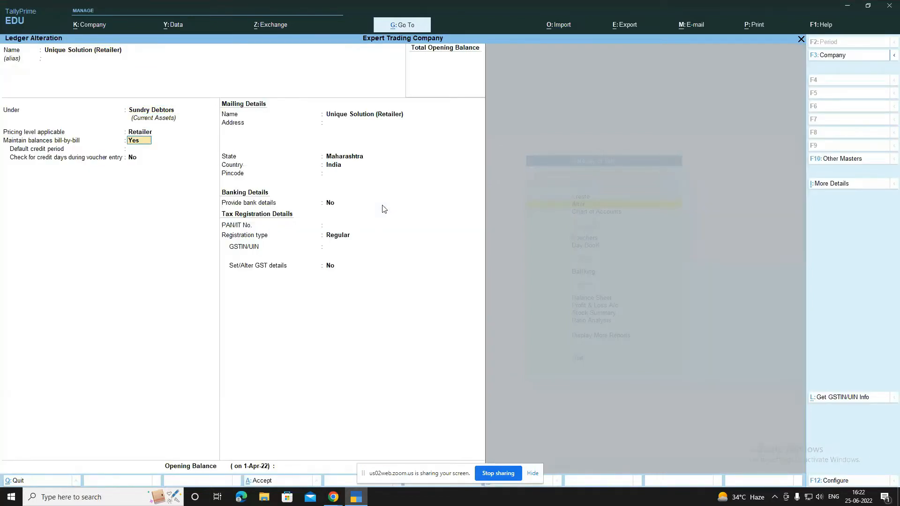
pyautogui.hotkey('ctrl', 'a')
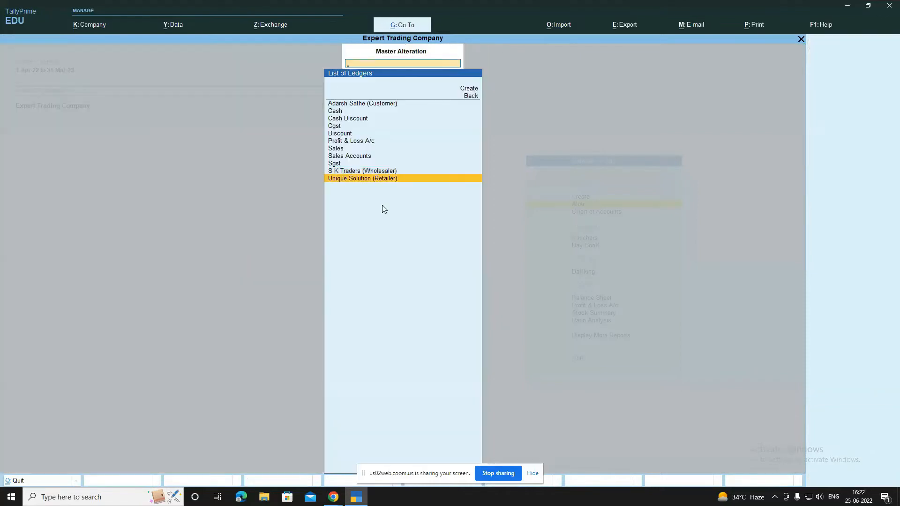
pyautogui.press('Escape')
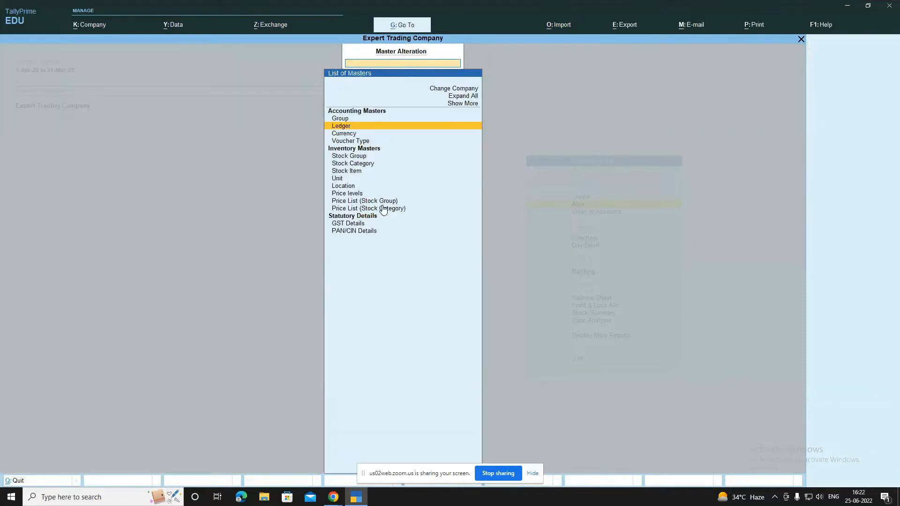
pyautogui.press('Escape')
# Start a sales voucher dated 1-Apr-22 with S K Traders (Wholesaler) as the party account
pyautogui.press('Down')
pyautogui.press('Down')
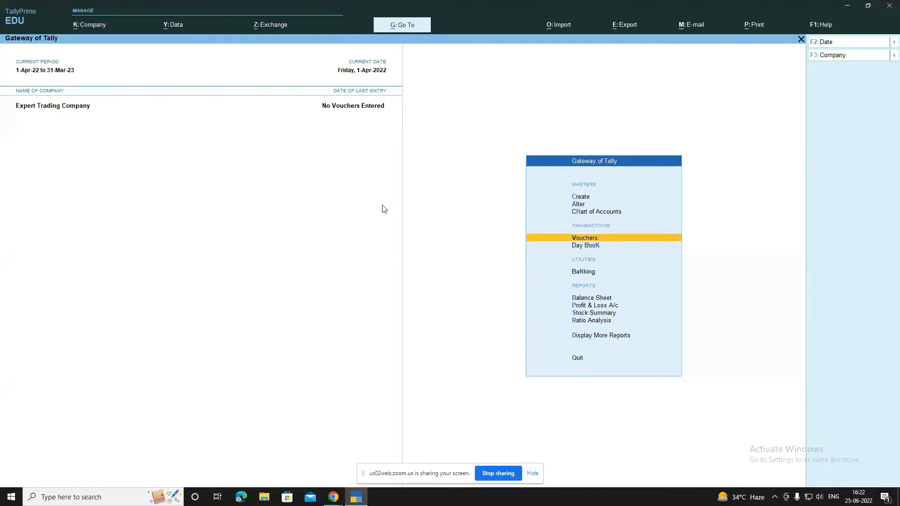
pyautogui.press('Return')
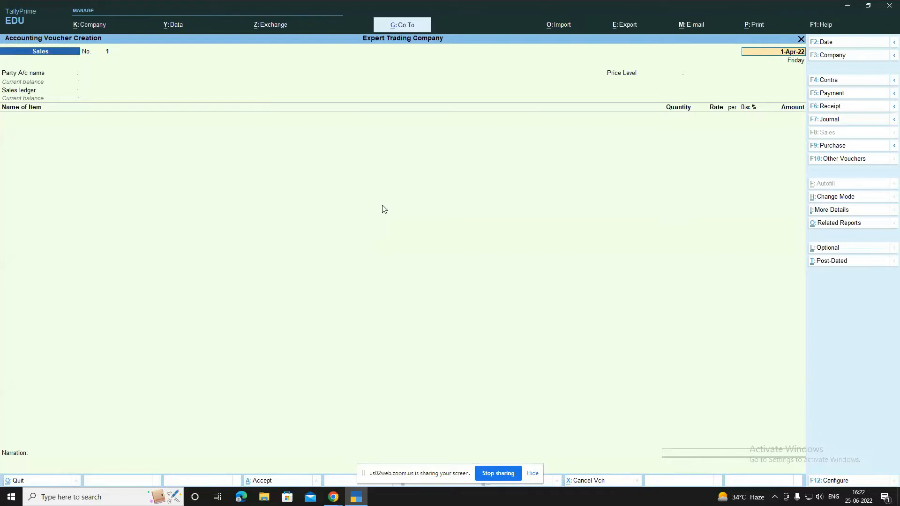
pyautogui.press('Return')
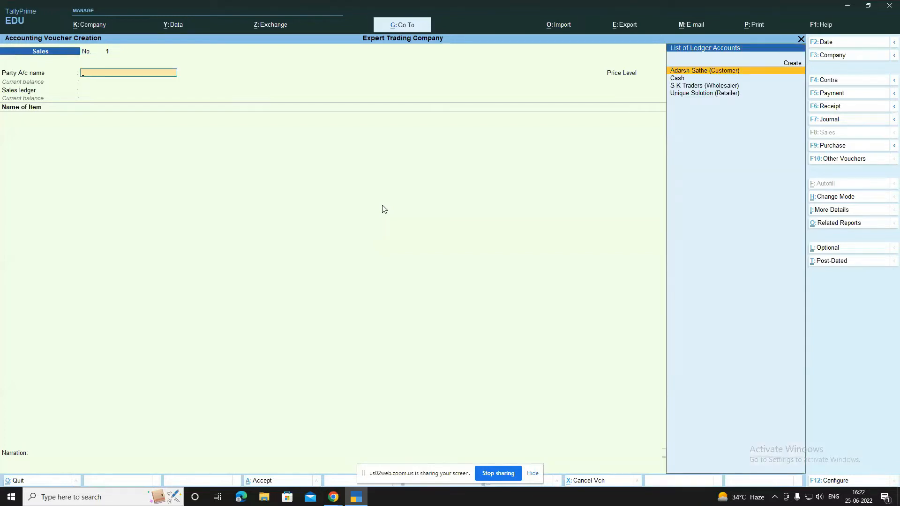
pyautogui.press('Down')
pyautogui.press('Down')
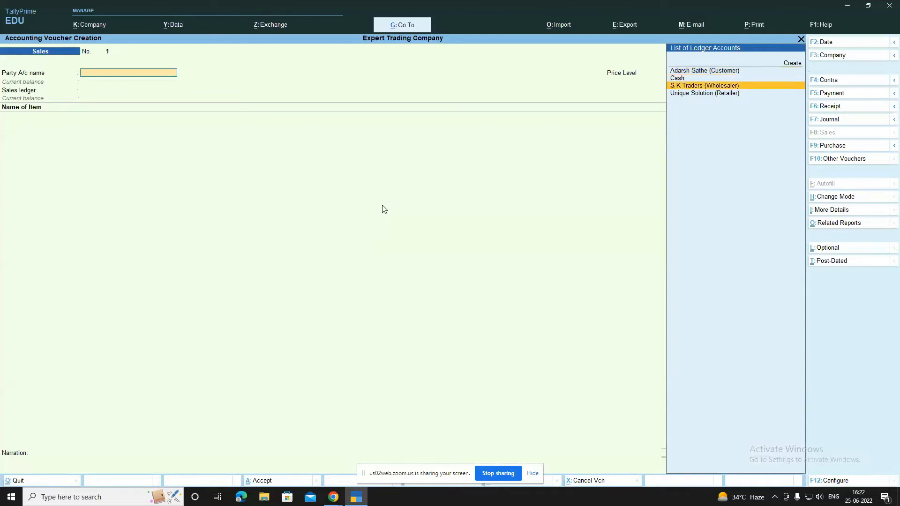
pyautogui.press('Return')
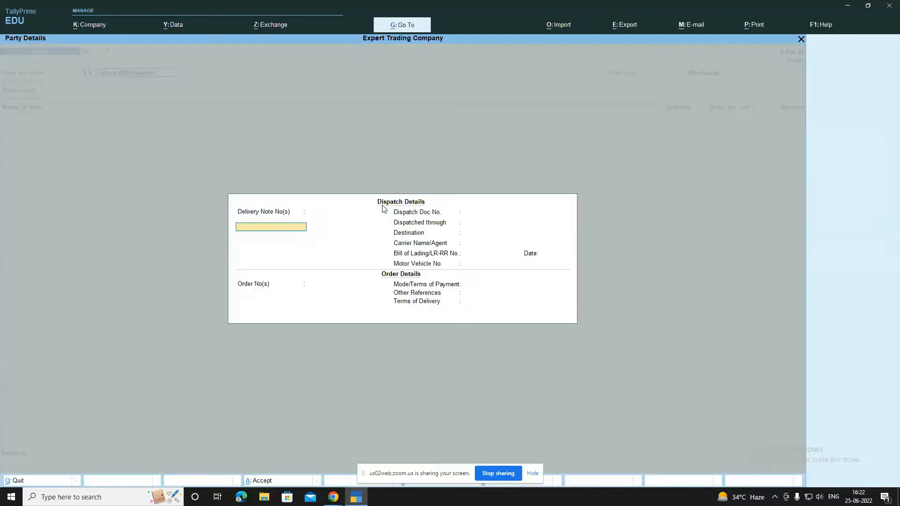
# Leave the dispatch and order details of the sales voucher blank
pyautogui.press('BackSpace')
pyautogui.press('BackSpace')
pyautogui.press('Return')
pyautogui.press('Return')
pyautogui.press('Return')
pyautogui.press('Return')
pyautogui.press('Return')
pyautogui.press('Return')
pyautogui.press('Return')
pyautogui.press('Return')
pyautogui.press('Return')
pyautogui.press('Return')
pyautogui.press('Return')
pyautogui.press('Return')
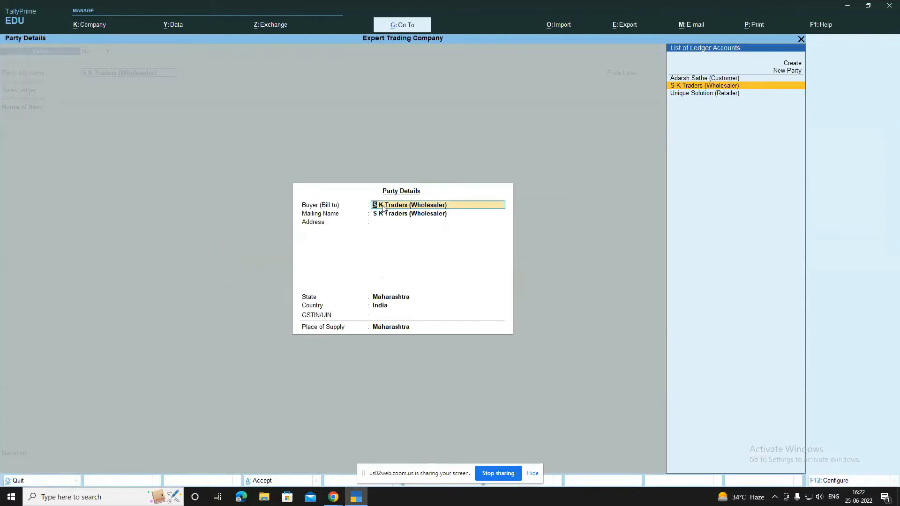
# Accept the party details for S K Traders (Wholesaler) and choose Sales as the sales ledger
pyautogui.press('Return')
pyautogui.press('Return')
pyautogui.press('Return')
pyautogui.press('Return')
pyautogui.press('Return')
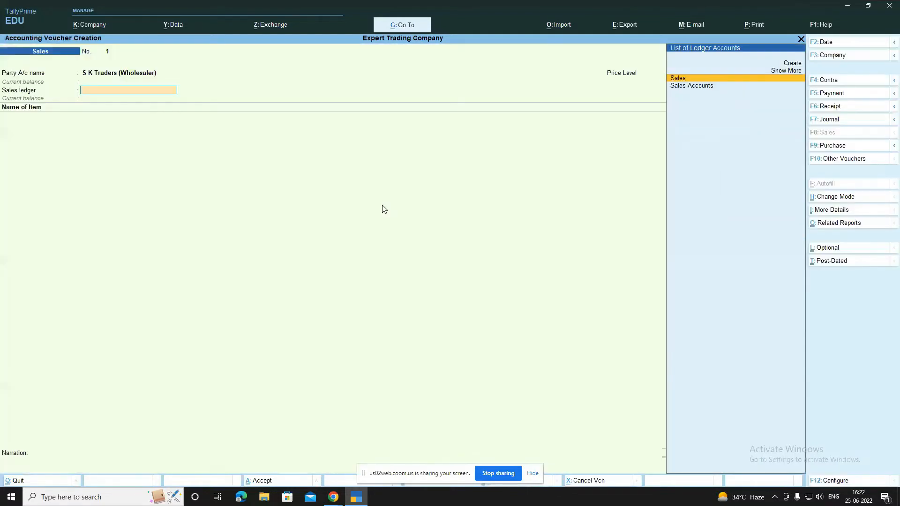
pyautogui.press('Return')
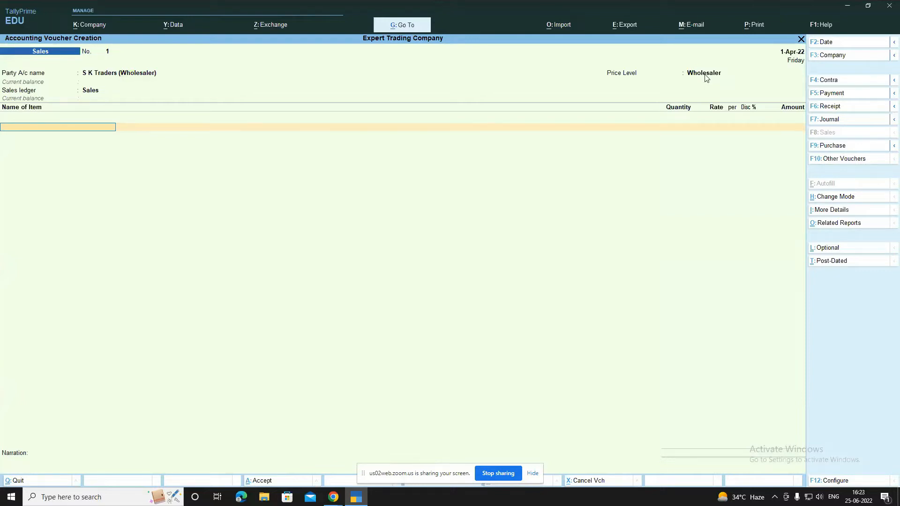
# Add Keyboard as the first item of the sales voucher with a quantity of 10 nos
pyautogui.press('Down')
pyautogui.press('Down')
pyautogui.press('Down')
pyautogui.press('Down')
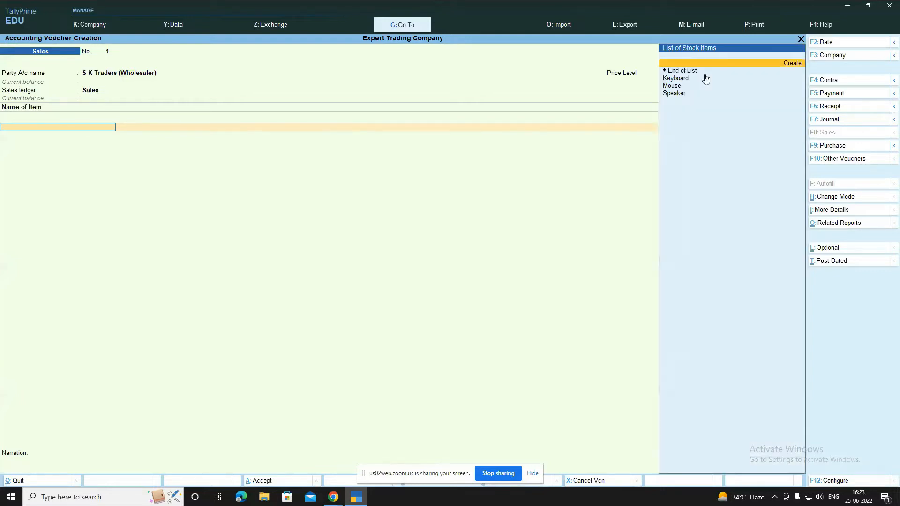
pyautogui.press('Return')
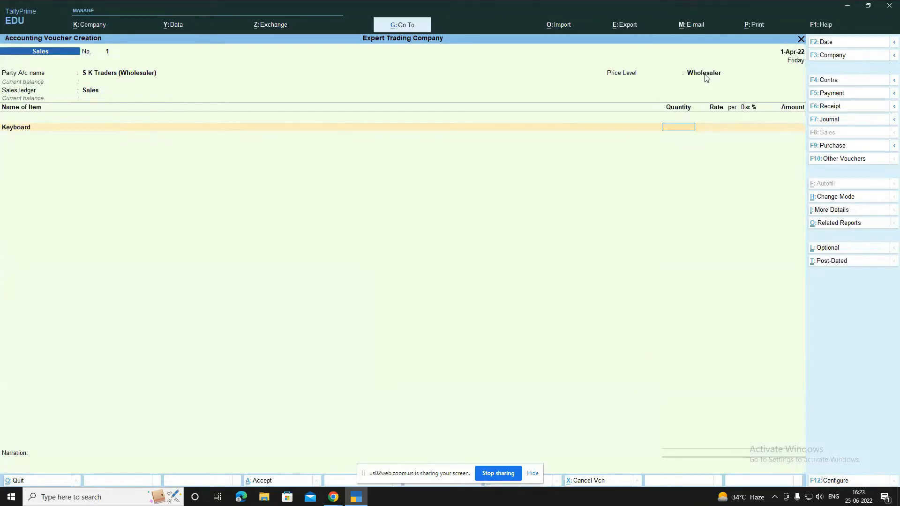
pyautogui.write('10')
pyautogui.press('Return')
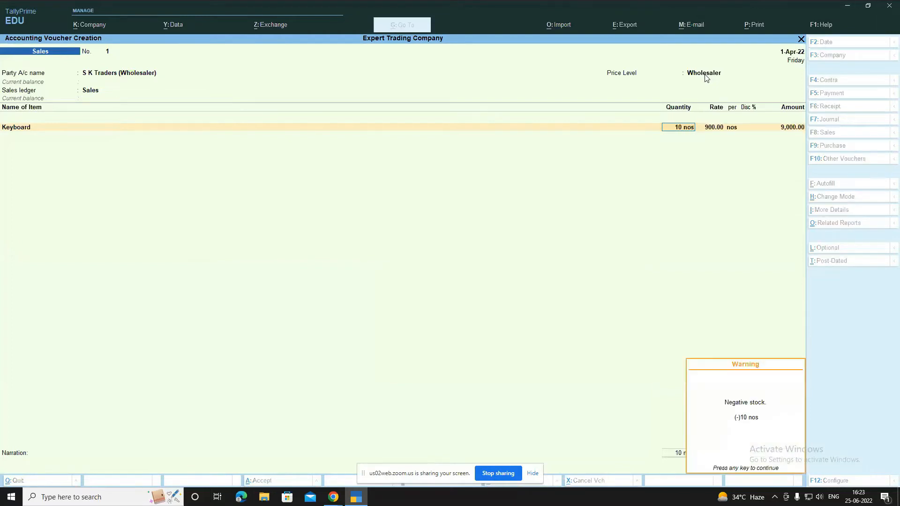
pyautogui.press('Return')
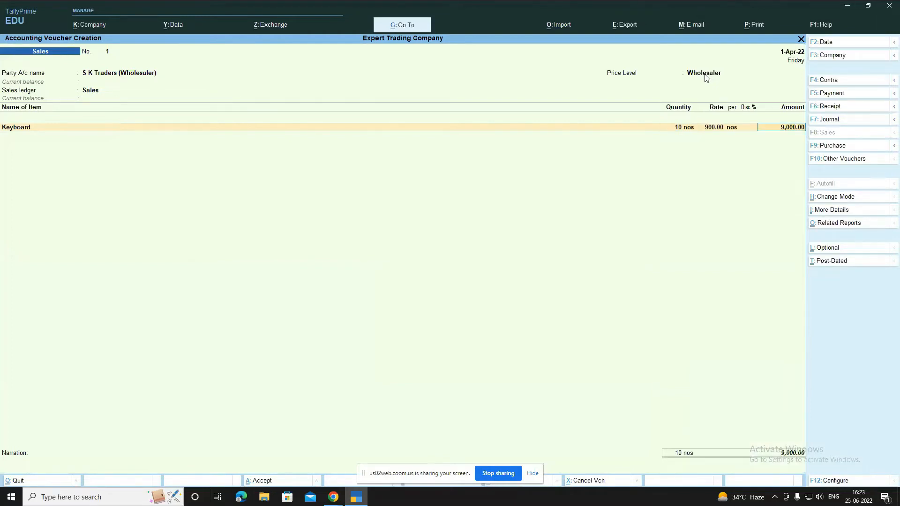
pyautogui.press('Return')
# Change the Keyboard quantity to 20 nos and accept the rate, discount and amount from the price list
pyautogui.press('BackSpace')
pyautogui.press('BackSpace')
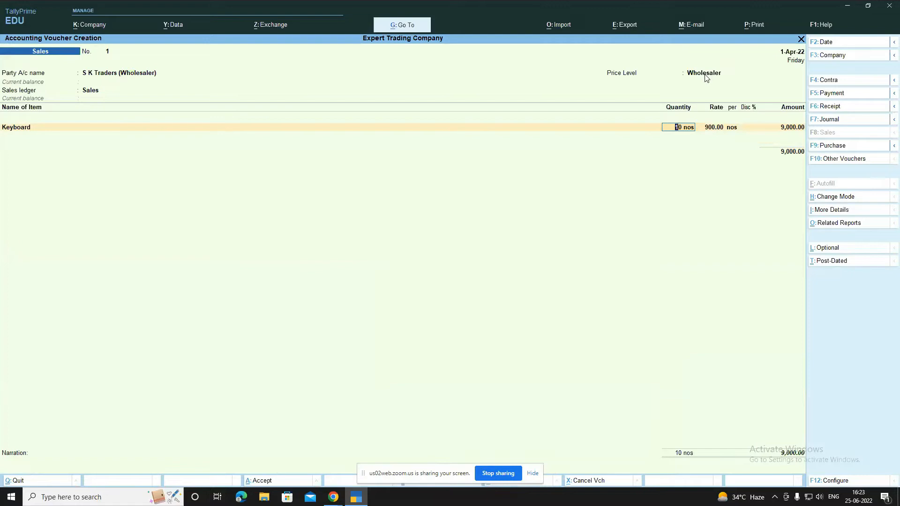
pyautogui.write('20')
pyautogui.press('Return')
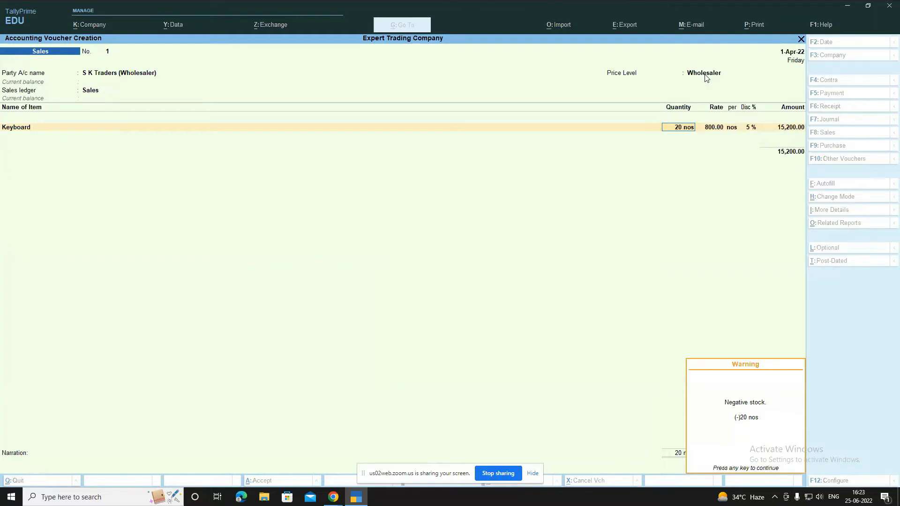
pyautogui.press('Return')
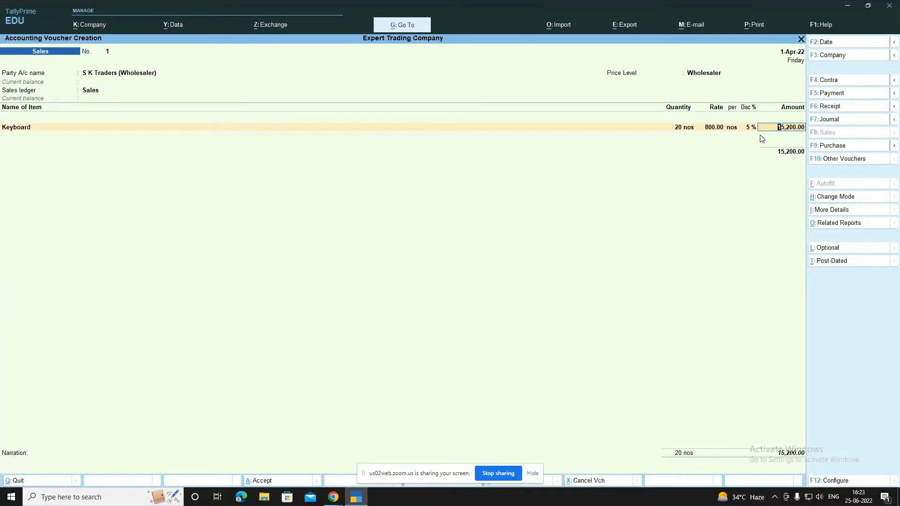
pyautogui.press('Return')
# Add Mouse to the voucher with a quantity of 25 nos at the price list rate and discount
pyautogui.press('Down')
pyautogui.press('Down')
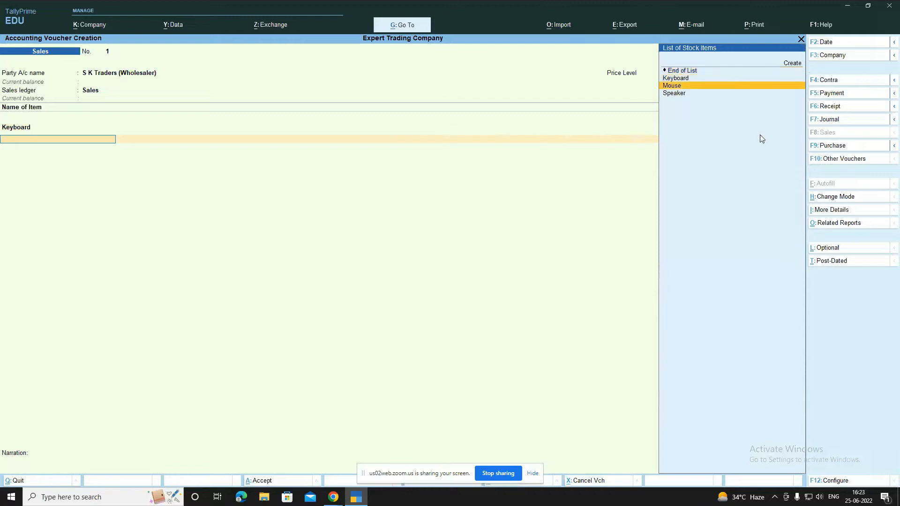
pyautogui.press('Return')
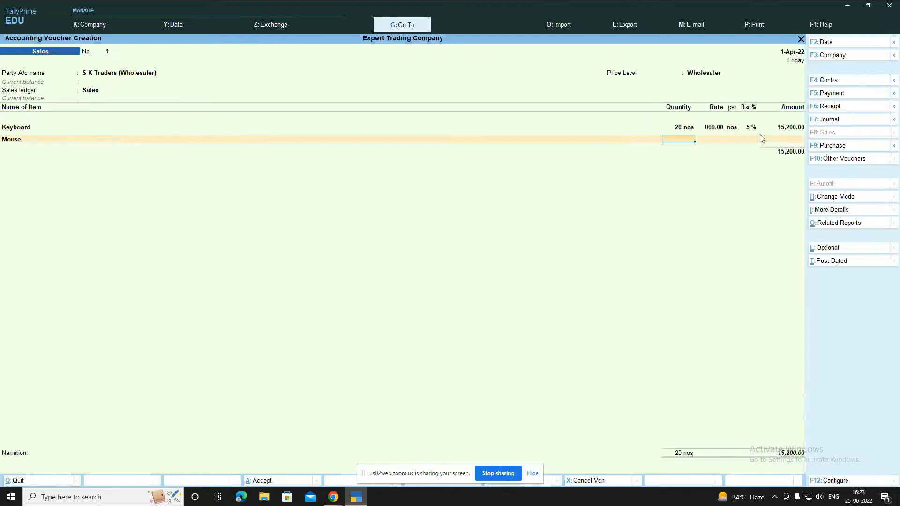
pyautogui.write('25')
pyautogui.press('Return')
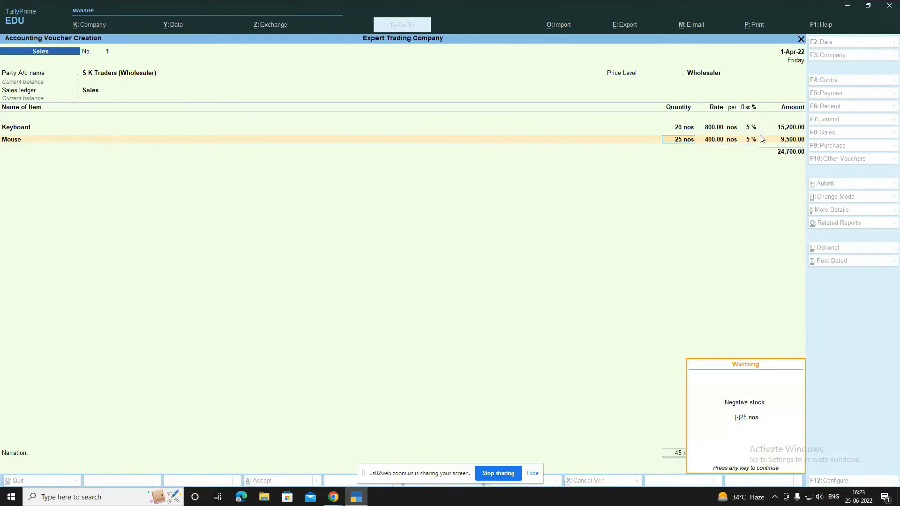
pyautogui.press('Return')
pyautogui.press('Return')
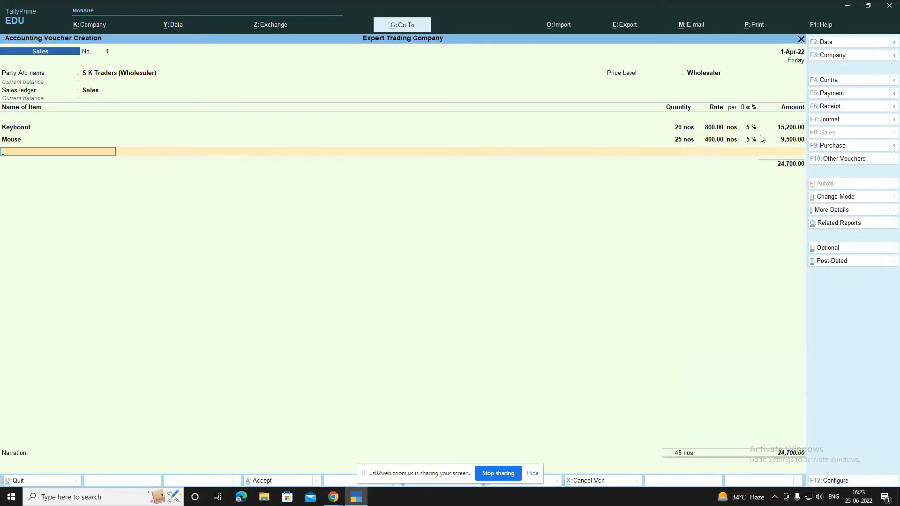
# Add Speaker to the voucher with a quantity of 10 nos at the price list rate
pyautogui.press('Down')
pyautogui.press('Down')
pyautogui.press('Down')
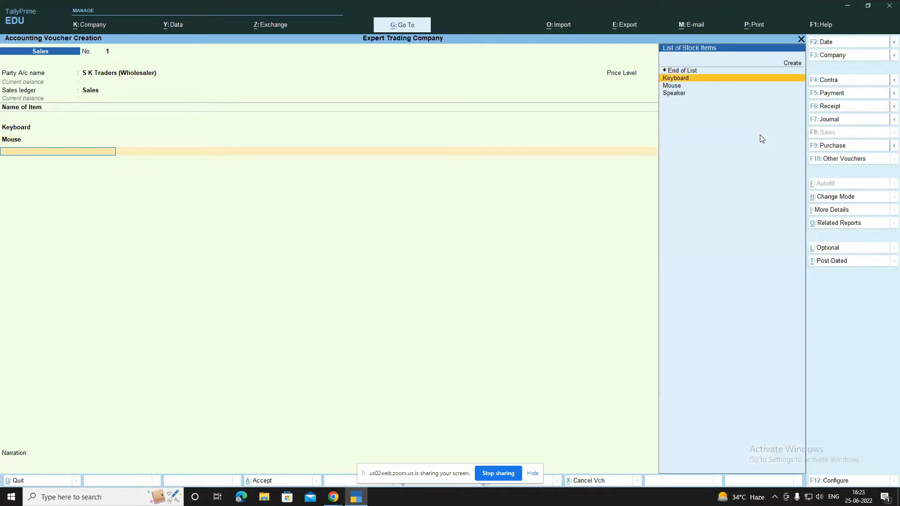
pyautogui.press('Return')
pyautogui.write('10')
pyautogui.press('Return')
pyautogui.press('Return')
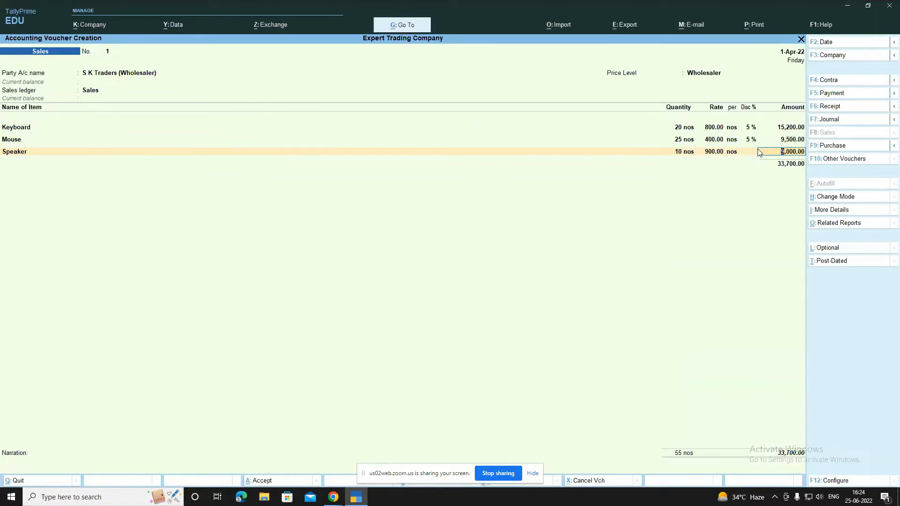
pyautogui.press('Return')
# End the item list, leave the narration blank, and save the S K Traders (Wholesaler) sales voucher
pyautogui.press('Return')
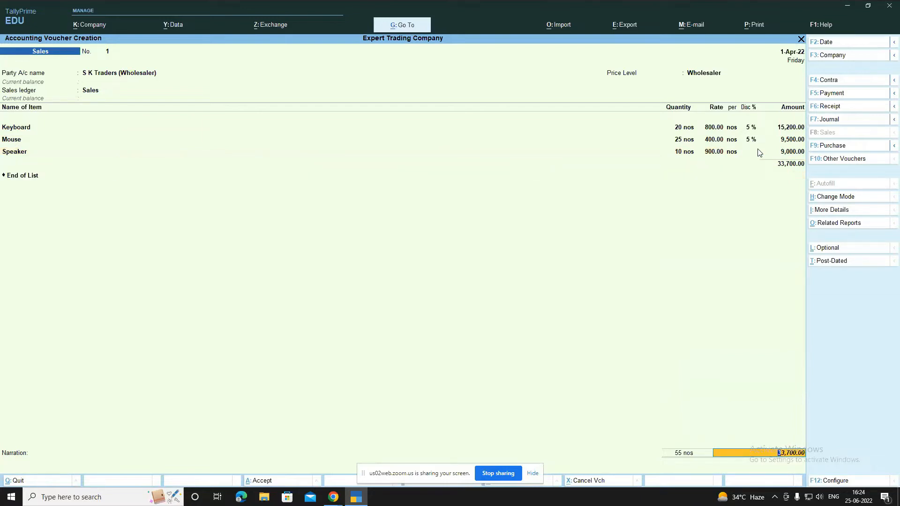
pyautogui.press('Return')
pyautogui.press('Return')
pyautogui.press('Return')
pyautogui.hotkey('ctrl', 'a')
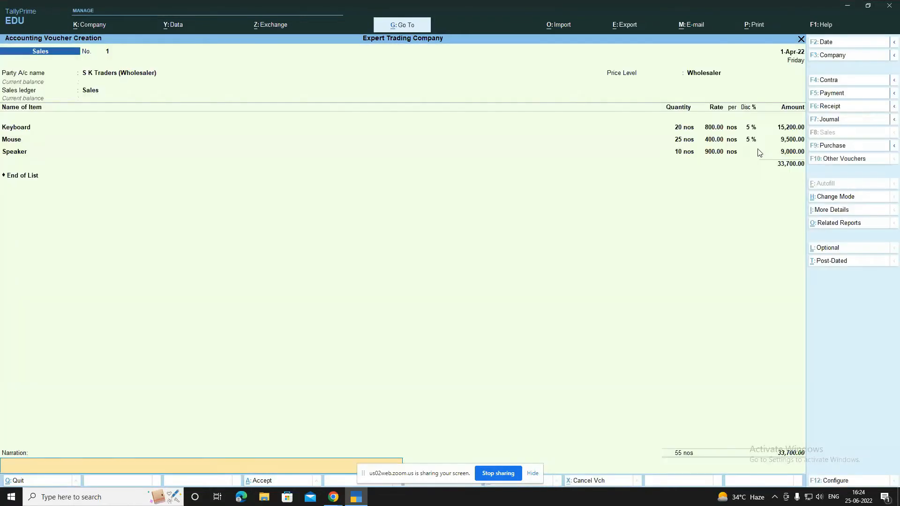
pyautogui.press('Return')
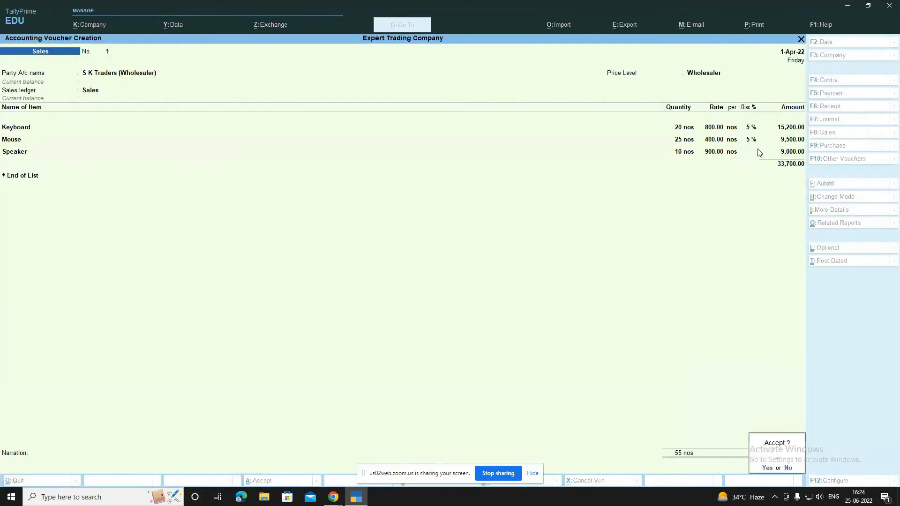
pyautogui.press('Return')
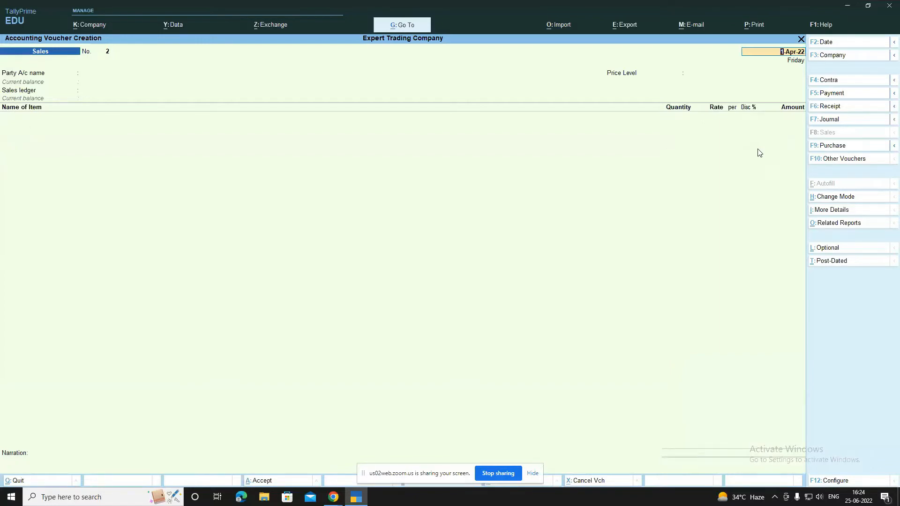
# Start the second sales voucher, dated 1-Apr-22, with Unique Solution (Retailer) as the party account
pyautogui.press('Return')
pyautogui.press('Down')
pyautogui.press('Down')
pyautogui.press('Down')
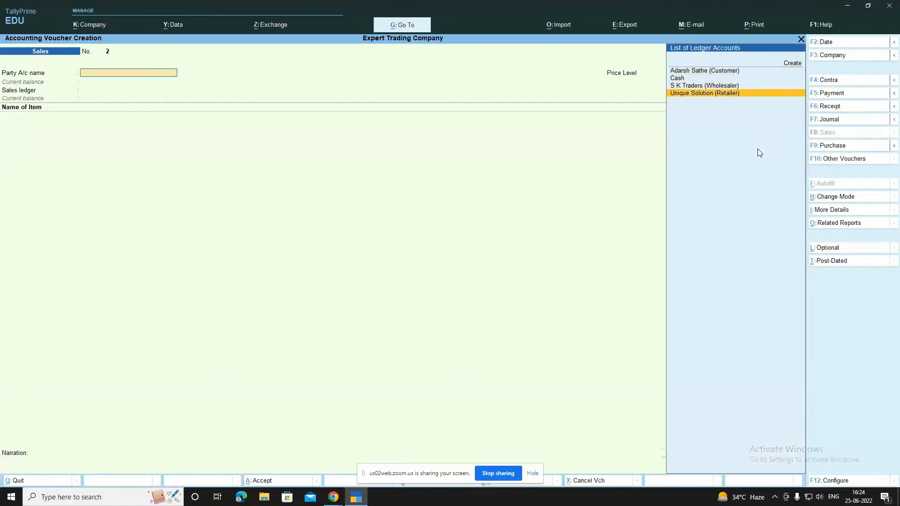
pyautogui.press('Return')
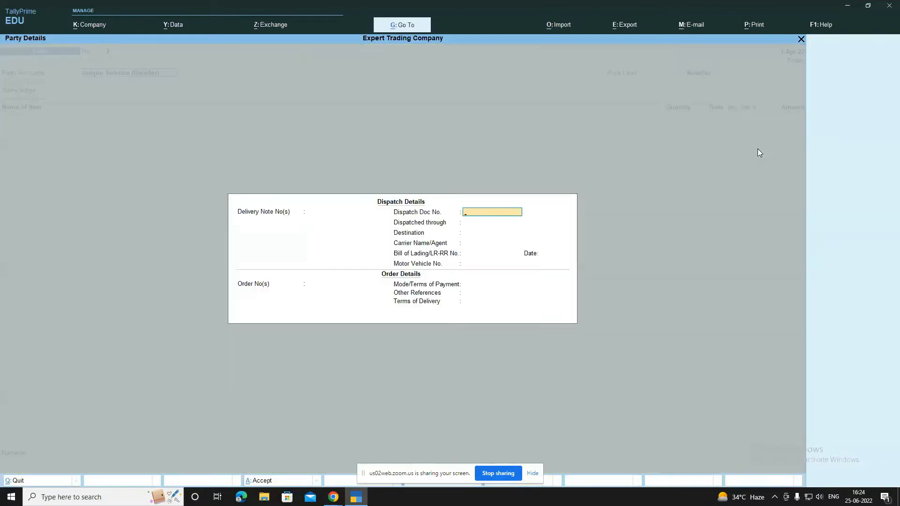
pyautogui.press('Escape')
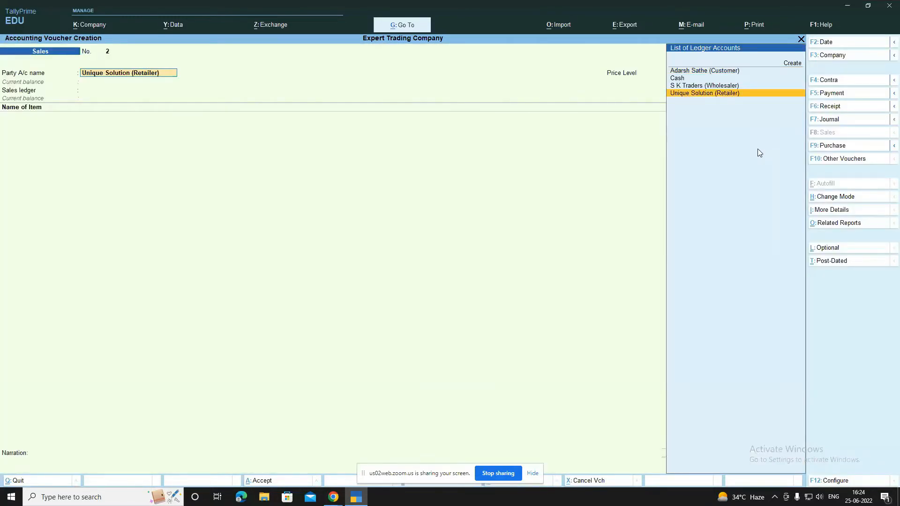
pyautogui.press('Return')
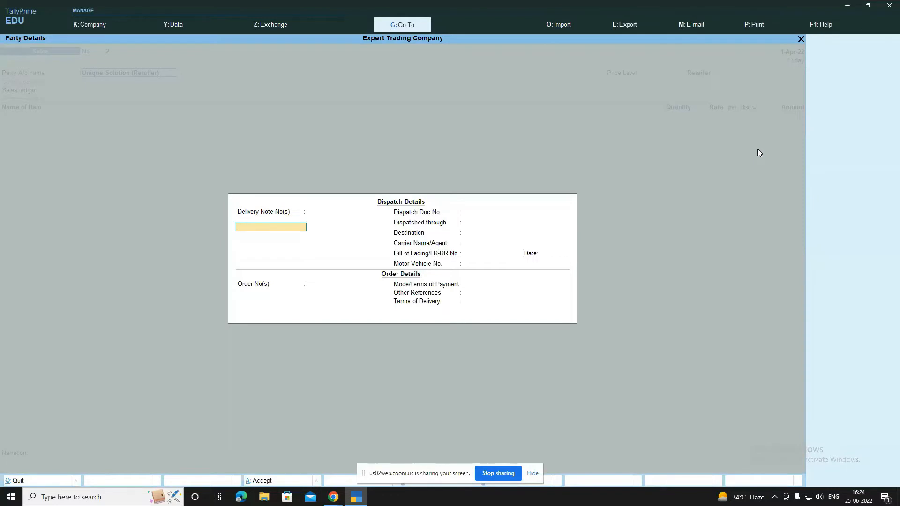
# Leave the dispatch and order details blank, accept the party details, and choose Sales as the sales ledger
pyautogui.press('Return')
pyautogui.press('Return')
pyautogui.hotkey('ctrl', 'a')
pyautogui.press('Return')
pyautogui.press('Return')
pyautogui.press('Return')
pyautogui.press('Return')
pyautogui.press('Return')
pyautogui.press('Return')
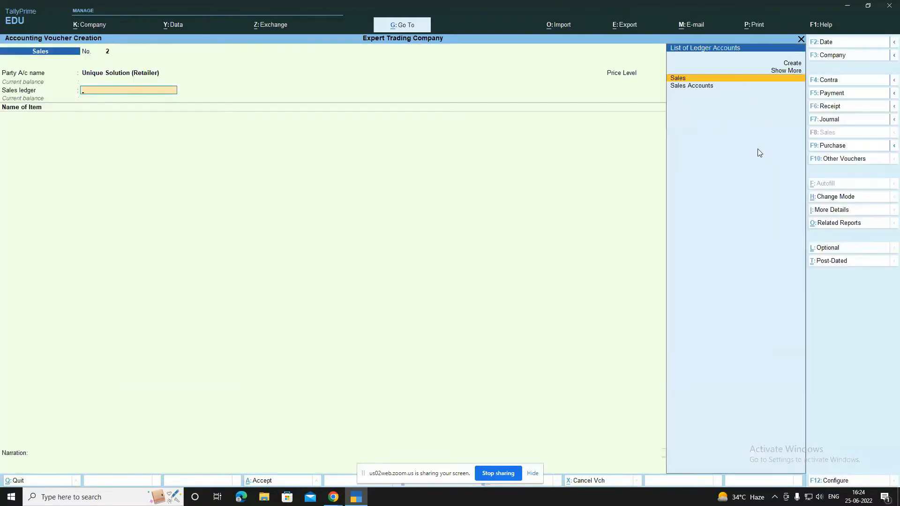
pyautogui.press('Down')
pyautogui.press('Up')
pyautogui.press('Return')
# Add Keyboard to the retailer's voucher with a quantity of 15 nos at the price list rate and discount
pyautogui.press('Down')
pyautogui.press('Return')
pyautogui.write('10')
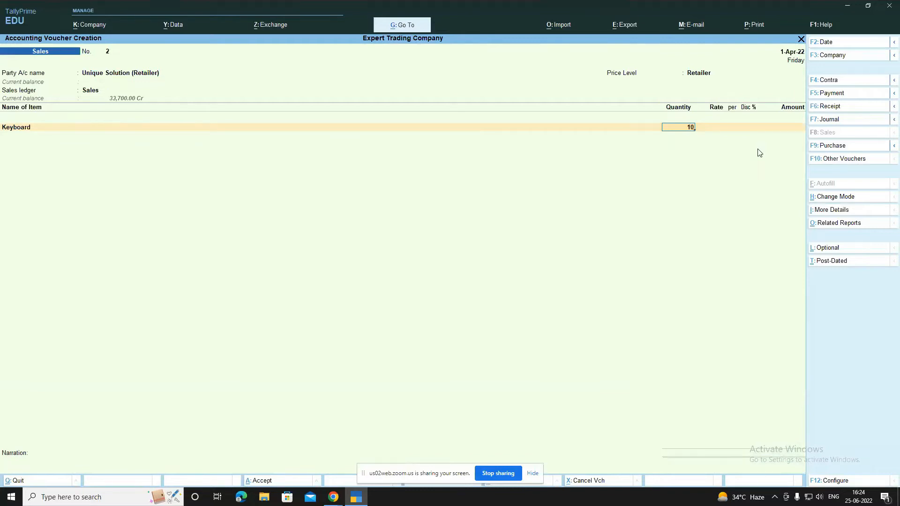
pyautogui.press('BackSpace')
pyautogui.write('5 nos')
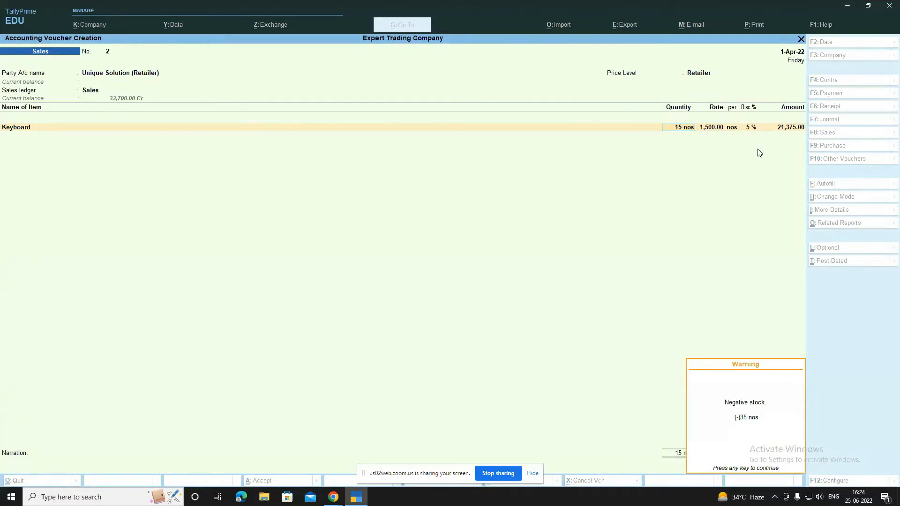
pyautogui.press('Return')
pyautogui.press('Return')
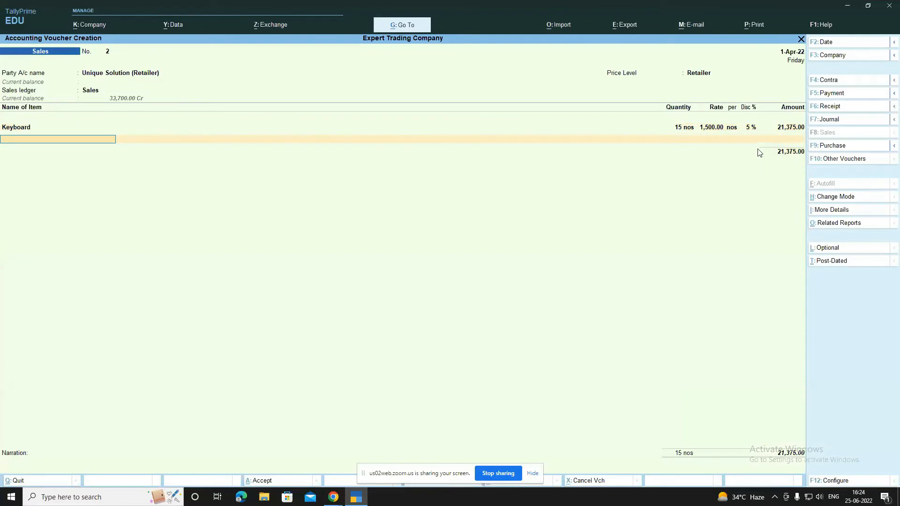
# Add Mouse to the retailer's voucher with a quantity of 25 nos at the price list rate and discount
pyautogui.press('Down')
pyautogui.press('Down')
pyautogui.press('Return')
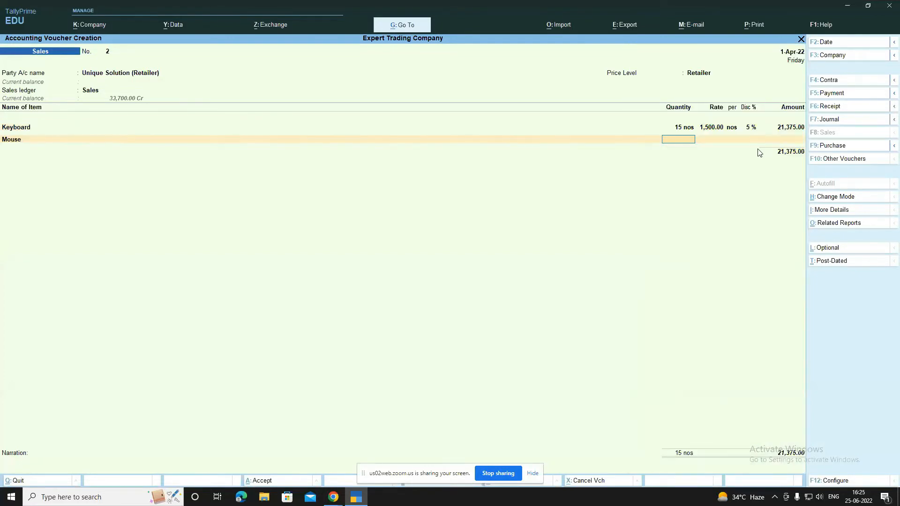
pyautogui.write('25')
pyautogui.press('Return')
pyautogui.press('Return')
pyautogui.press('Return')
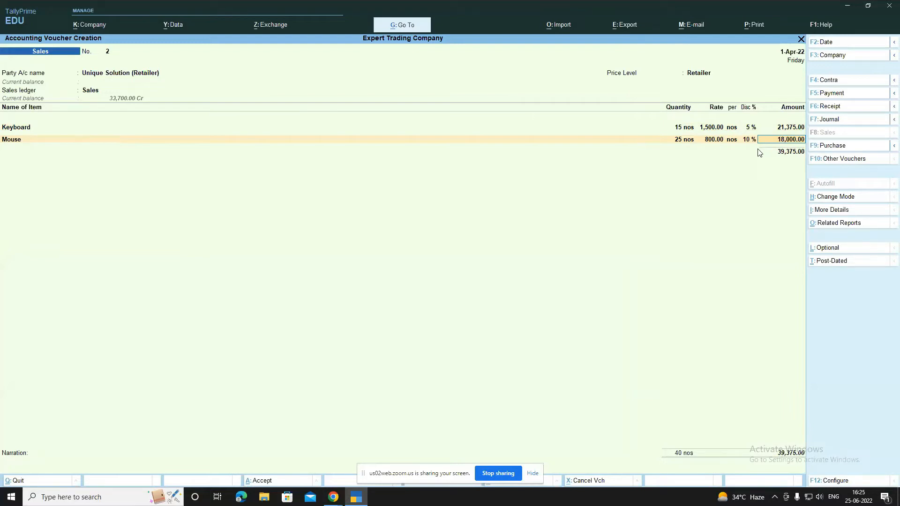
pyautogui.press('Return')
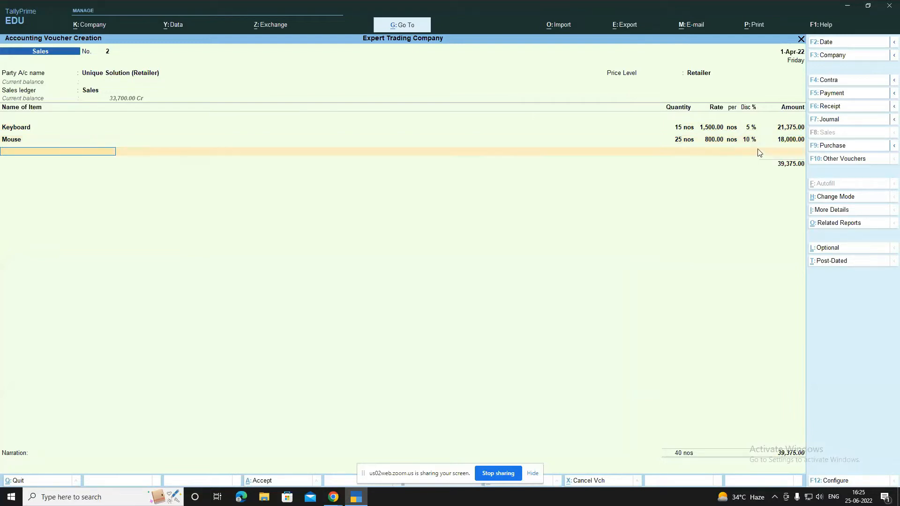
# Add Speaker to the retailer's voucher with a quantity of 10 nos at a rate of 100
pyautogui.press('Down')
pyautogui.press('Down')
pyautogui.press('Down')
pyautogui.press('Down')
pyautogui.press('Return')
pyautogui.write('10')
pyautogui.press('Return')
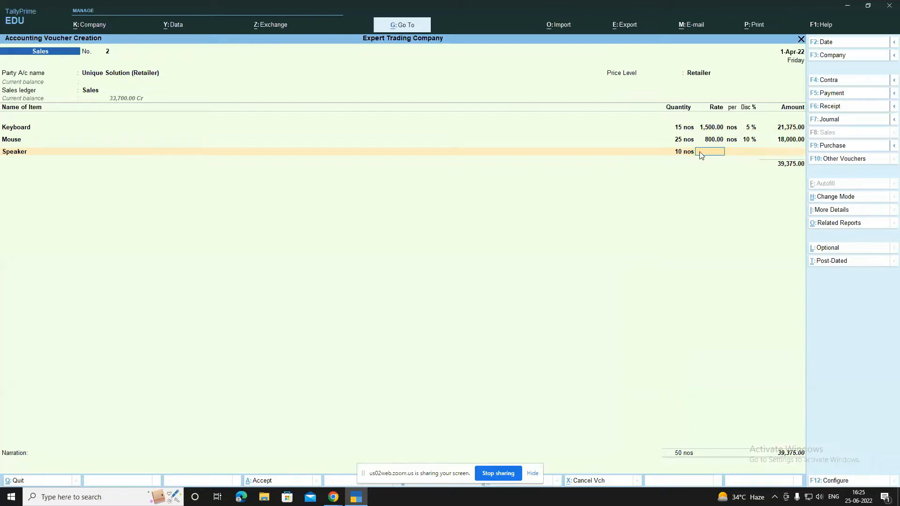
pyautogui.write('100')
pyautogui.press('Return')
pyautogui.press('Return')
pyautogui.press('Return')
pyautogui.press('Return')
# Finish the item list, leave the narration blank, and save the Unique Solution (Retailer) sales voucher
pyautogui.press('Return')
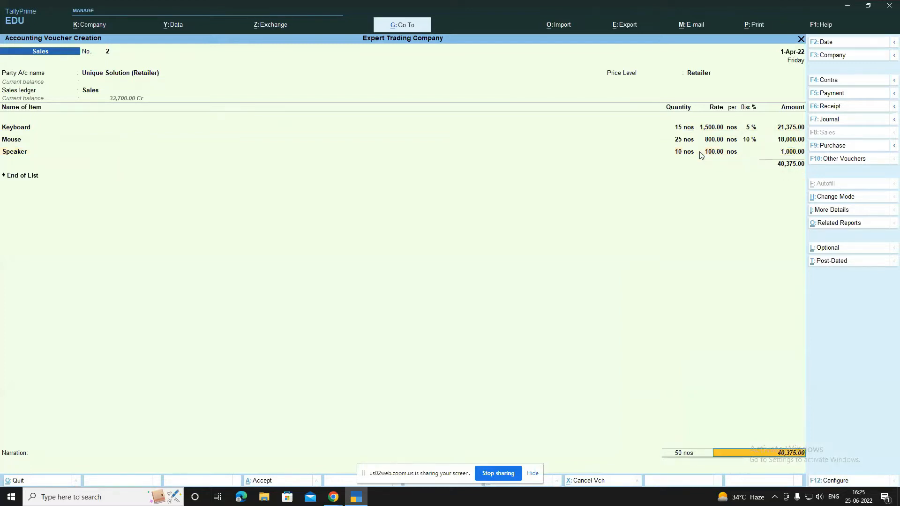
pyautogui.press('Return')
pyautogui.press('Return')
pyautogui.press('Return')
pyautogui.press('Return')
pyautogui.press('Return')
pyautogui.press('Return')
pyautogui.press('Return')
pyautogui.press('Return')
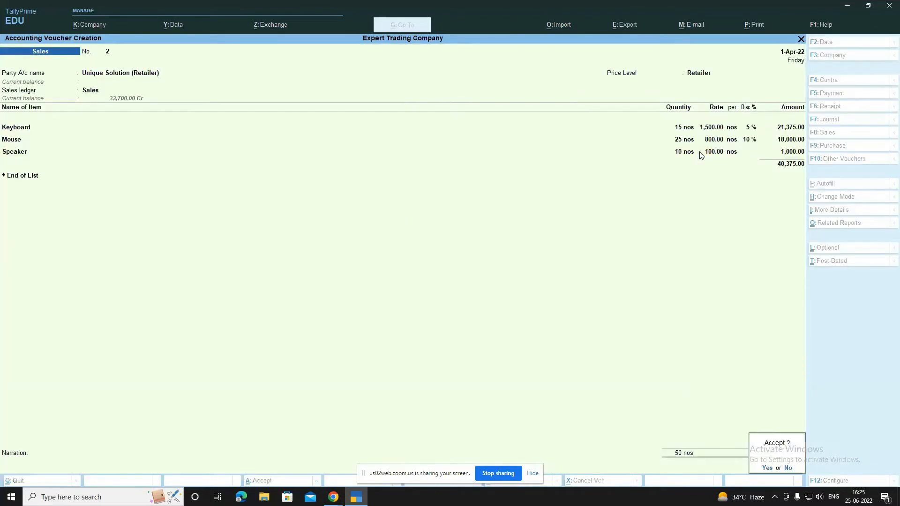
pyautogui.press('Return')
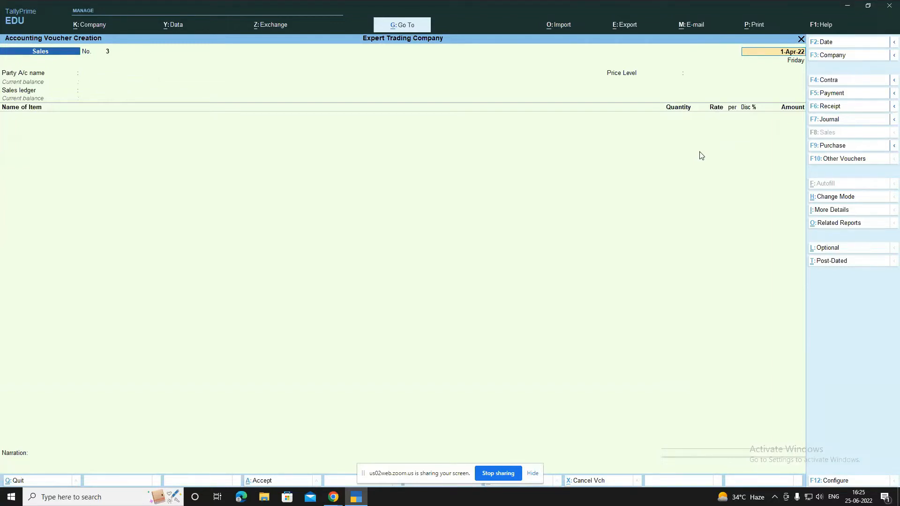
# Leave sales voucher entry and open the list of ledgers for master alteration
pyautogui.press('BackSpace')
pyautogui.press('Escape')
pyautogui.press('Up')
pyautogui.press('Up')
pyautogui.press('Return')
pyautogui.press('Down')
pyautogui.press('Down')
pyautogui.press('Down')
pyautogui.press('Down')
pyautogui.press('Up')
pyautogui.press('Up')
pyautogui.press('Return')
pyautogui.press('Escape')
pyautogui.press('Up')
pyautogui.press('Return')
# Open the customer's party ledger for alteration from the list of ledgers
pyautogui.press('Down')
pyautogui.press('Down')
pyautogui.press('Down')
pyautogui.press('Down')
pyautogui.press('Down')
pyautogui.press('Down')
pyautogui.press('Down')
pyautogui.press('Down')
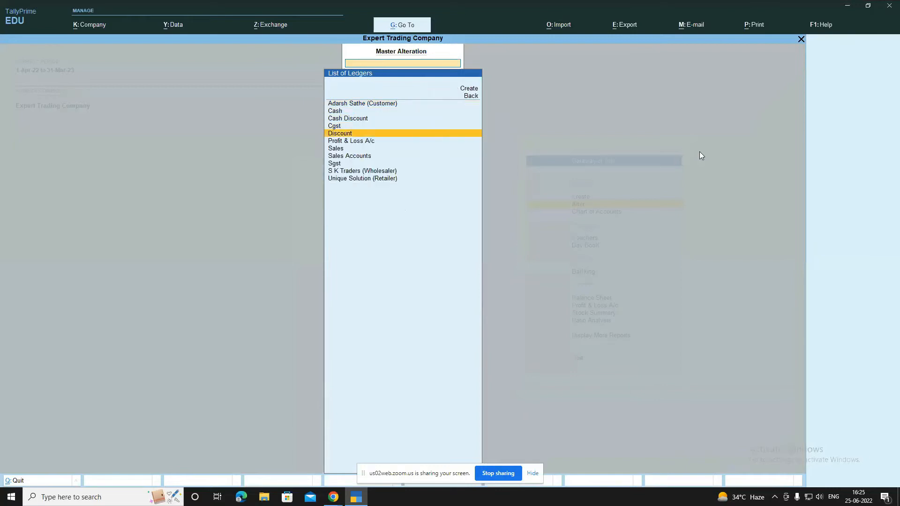
pyautogui.press('Up')
pyautogui.press('Up')
pyautogui.press('Up')
pyautogui.press('Up')
pyautogui.press('Up')
pyautogui.press('Up')
pyautogui.press('Up')
pyautogui.press('Up')
pyautogui.press('Return')
# Set the customer ledger's applicable pricing level to Not Applicable and save the ledger
pyautogui.press('Return')
pyautogui.press('Return')
pyautogui.press('Return')
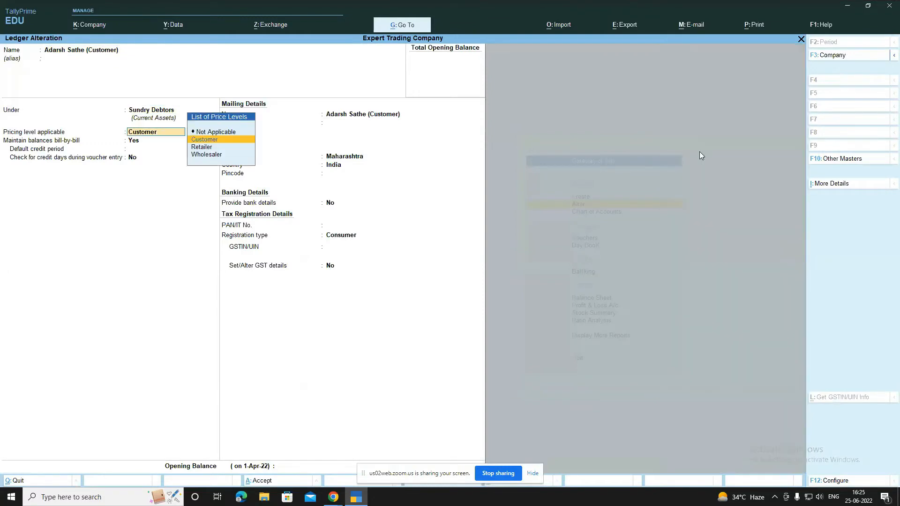
pyautogui.press('Up')
pyautogui.press('Return')
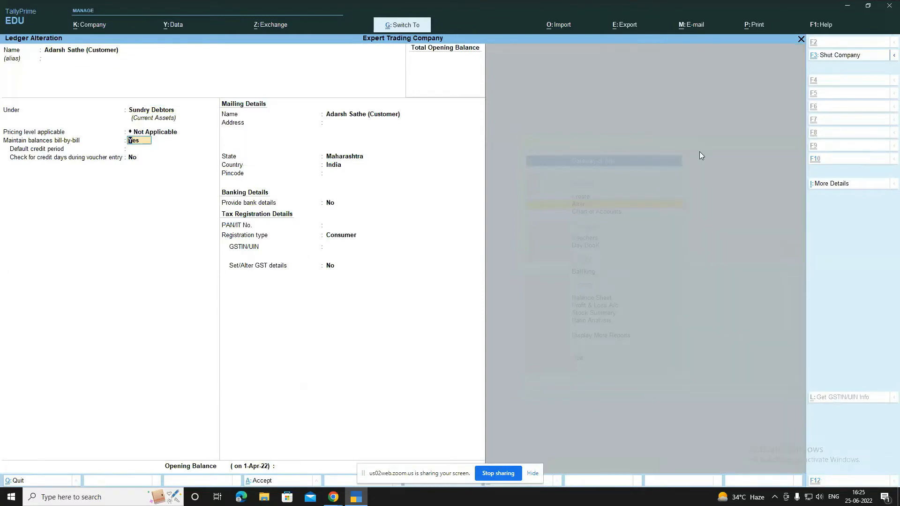
pyautogui.hotkey('ctrl', 'a')
# Leave ledger alteration and open sales voucher entry
pyautogui.press('Escape')
pyautogui.press('Escape')
pyautogui.press('Down')
pyautogui.press('Down')
pyautogui.press('Return')
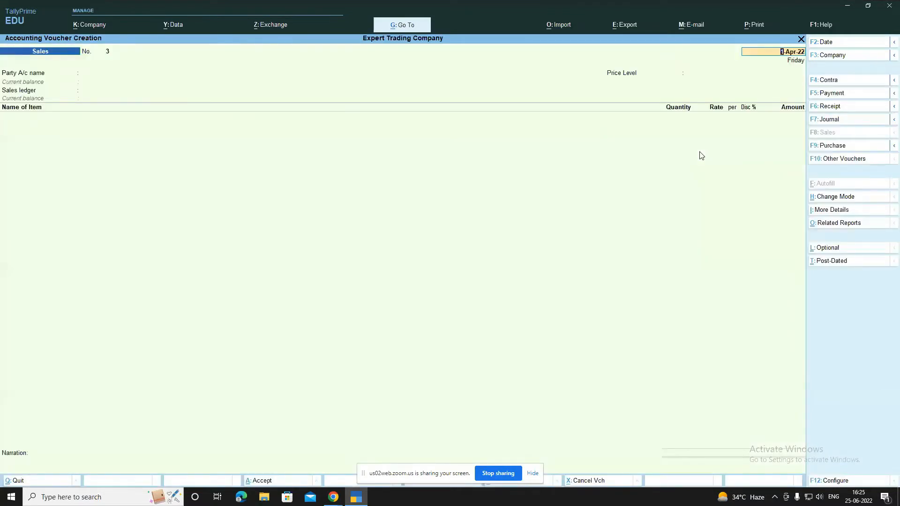
# Select the customer's ledger as the sales voucher's party, leaving dispatch details blank and keeping the default party details
pyautogui.press('Return')
pyautogui.press('Down')
pyautogui.press('Down')
pyautogui.press('Up')
pyautogui.press('Up')
pyautogui.press('Return')
pyautogui.press('Return')
pyautogui.press('Return')
pyautogui.press('Return')
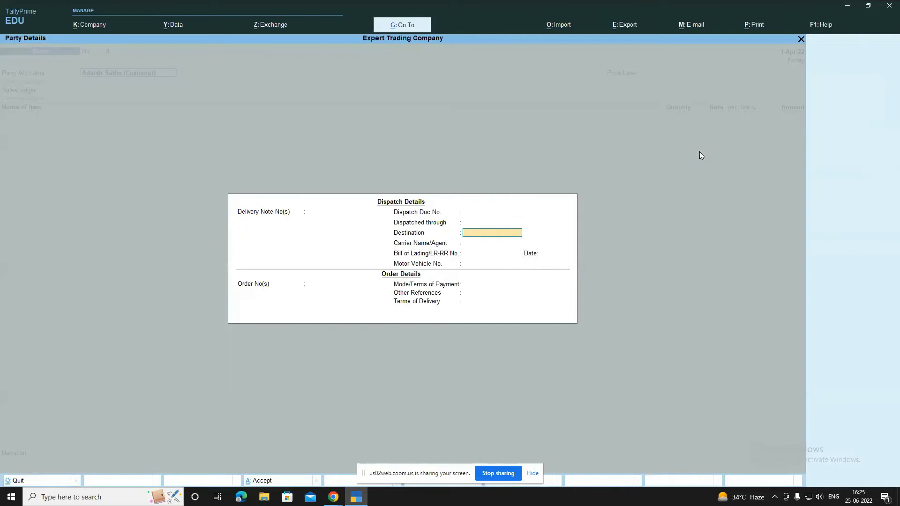
pyautogui.hotkey('ctrl', 'a')
pyautogui.press('Return')
pyautogui.press('Return')
pyautogui.press('Return')
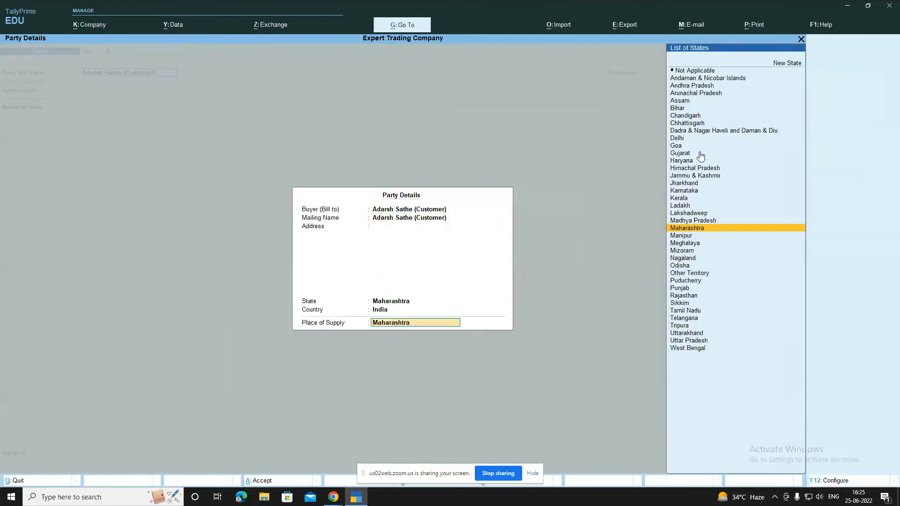
pyautogui.press('Return')
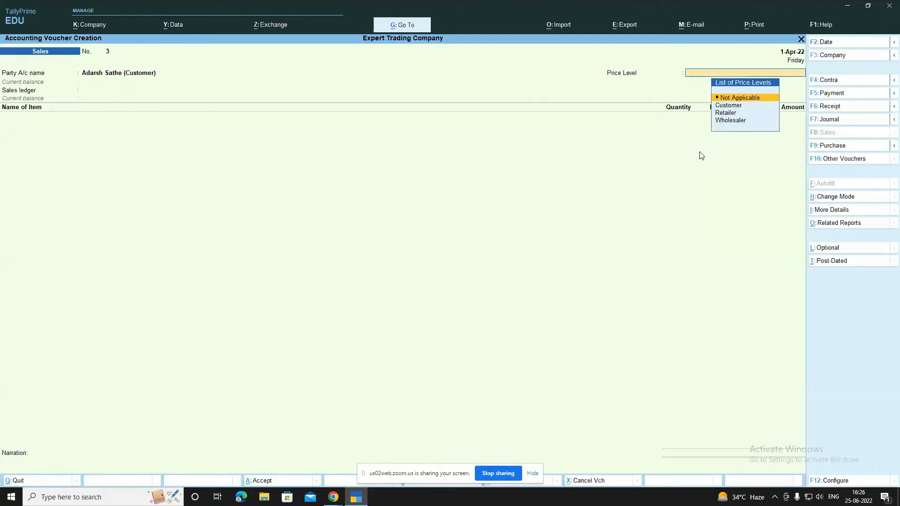
# Set the voucher's price level to Customer and choose Sales as the sales ledger
pyautogui.press('Down')
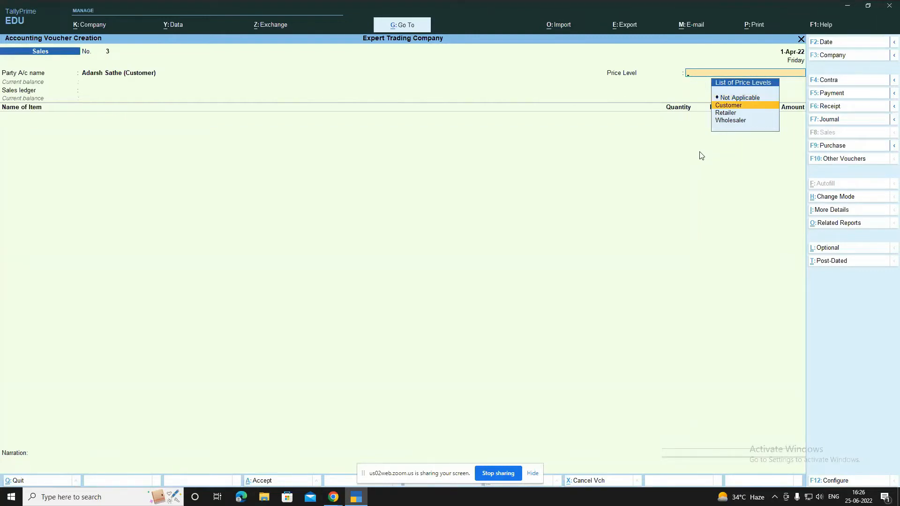
pyautogui.press('Return')
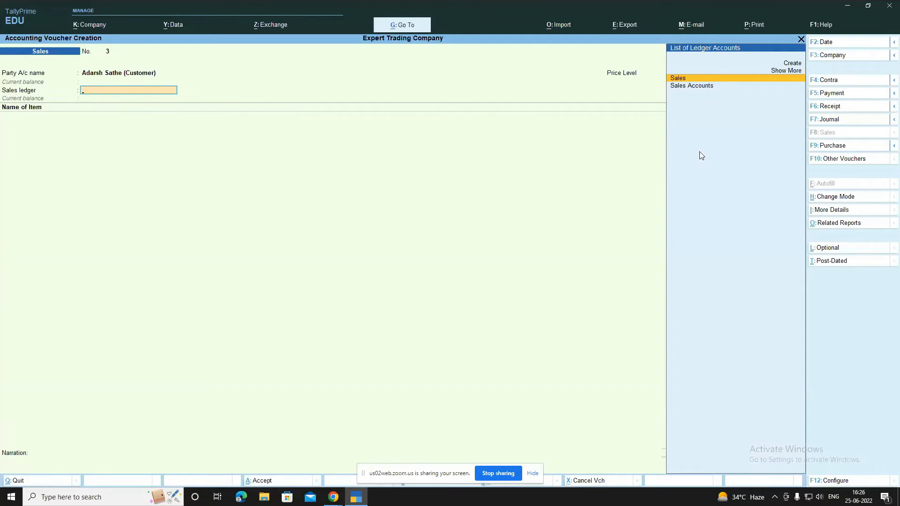
pyautogui.press('Return')
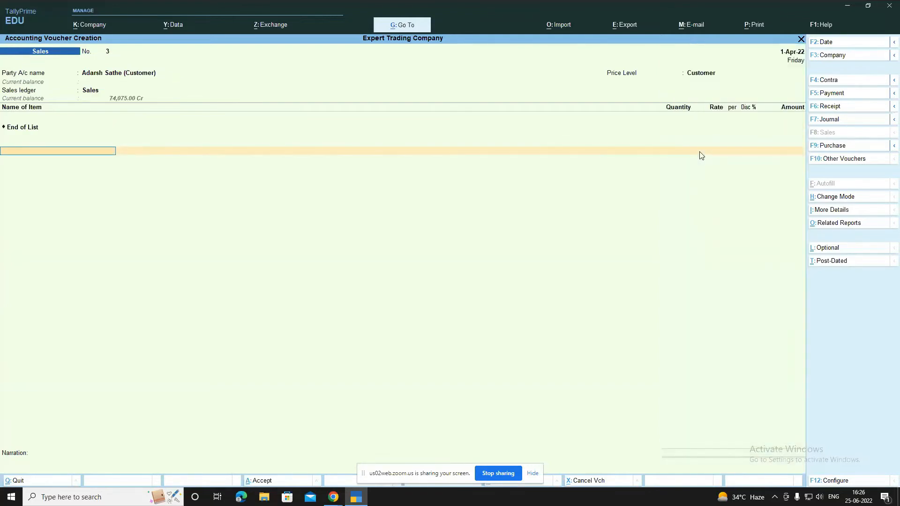
# Add Keyboard to the customer's voucher with a quantity of 10 nos at the price list rate of 2,000 and 10 % discount
pyautogui.press('Down')
pyautogui.press('Down')
pyautogui.press('Up')
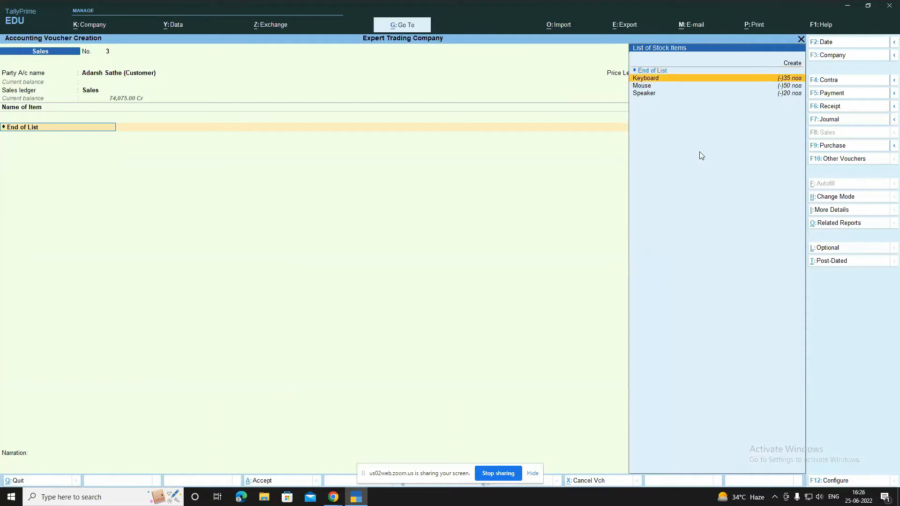
pyautogui.press('Return')
pyautogui.write('100')
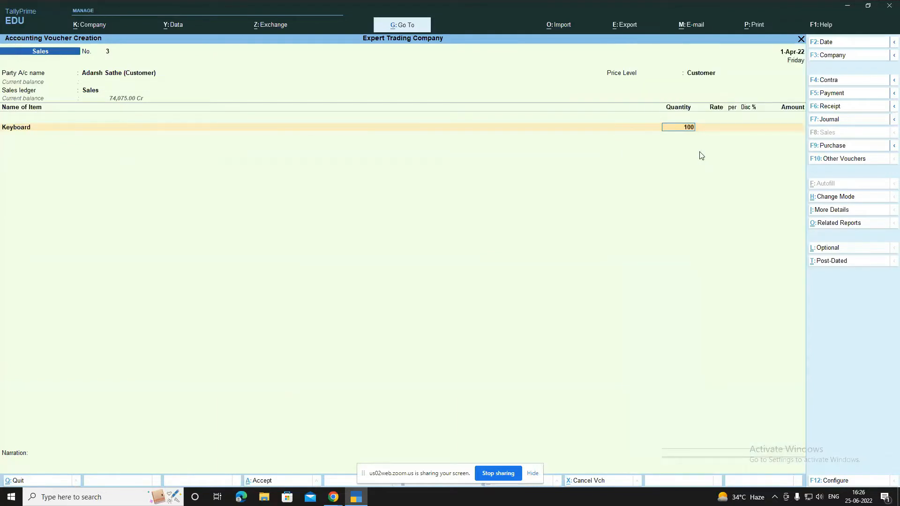
pyautogui.press('Return')
pyautogui.press('Return')
pyautogui.press('Return')
pyautogui.press('Return')
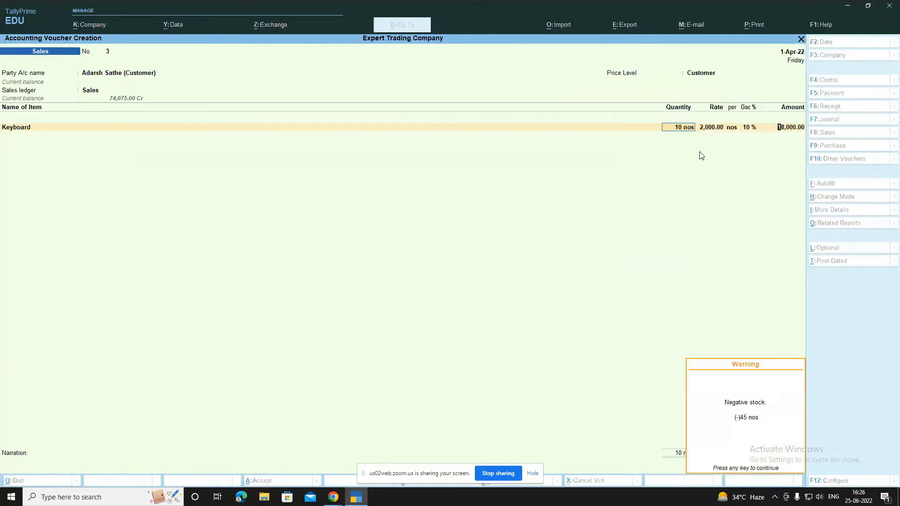
pyautogui.press('Return')
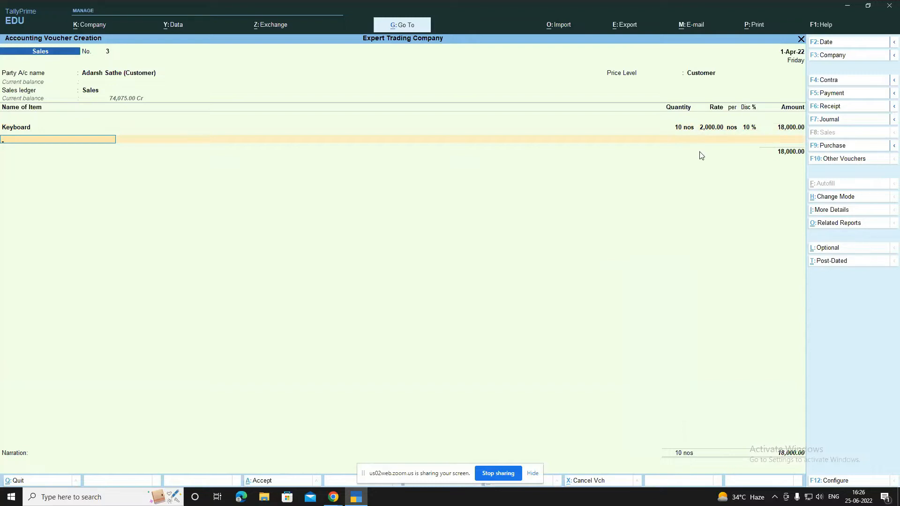
pyautogui.press('Down')
pyautogui.press('Down')
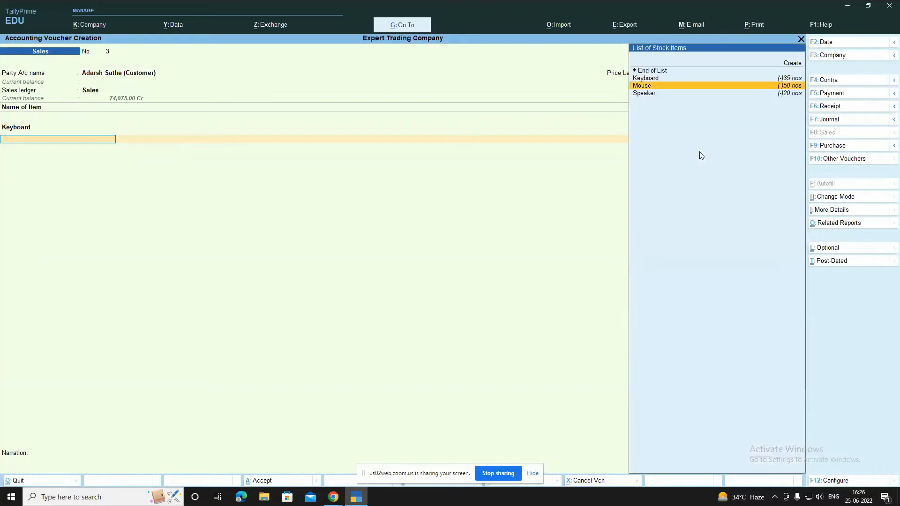
pyautogui.press('Return')
pyautogui.write('10')
pyautogui.press('Return')
pyautogui.press('BackSpace')
pyautogui.press('BackSpace')
pyautogui.press('BackSpace')
# Finish the item list with Keyboard only, leave the narration blank, and save the customer's sales voucher
pyautogui.press('Return')
pyautogui.press('Return')
pyautogui.press('Return')
pyautogui.press('Return')
pyautogui.press('Return')
pyautogui.press('Return')
pyautogui.press('Return')
pyautogui.press('Return')
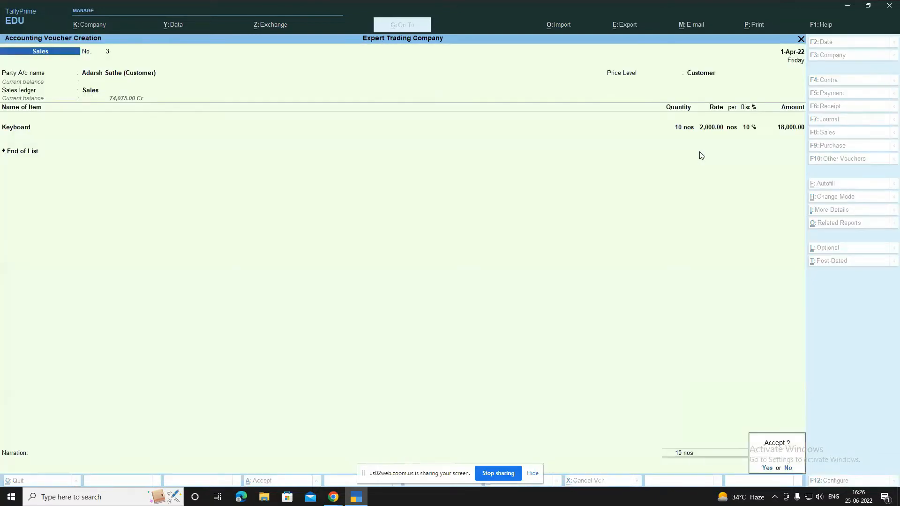
pyautogui.press('Return')
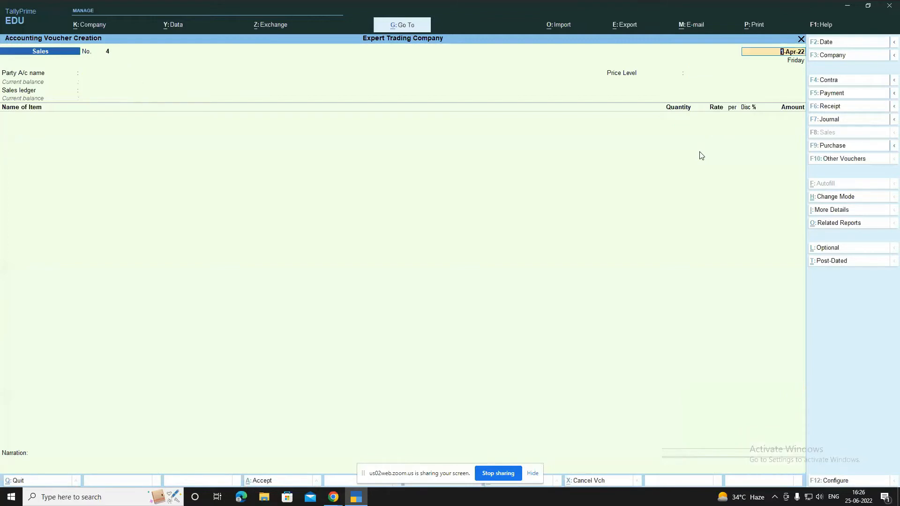
# Leave the new sales voucher and reopen voucher entry from the Gateway of Tally
pyautogui.press('Escape')
pyautogui.press('Return')
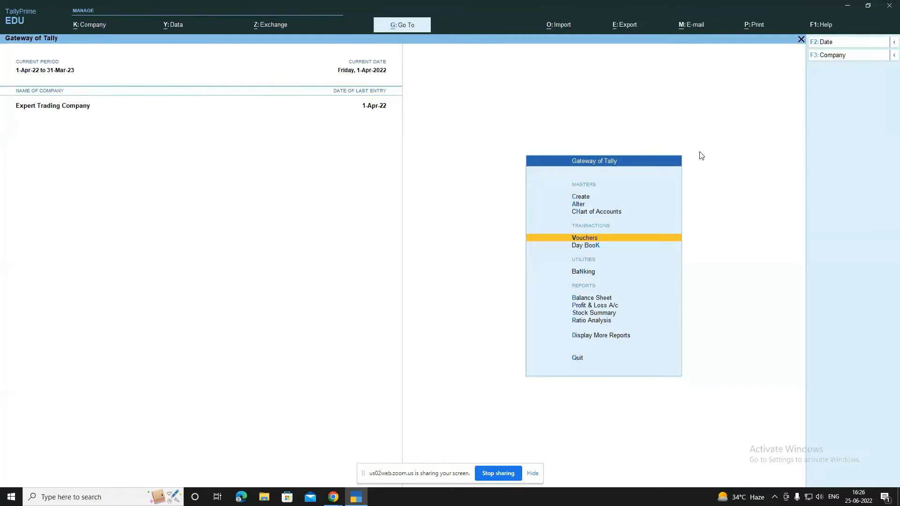
pyautogui.press('Return')
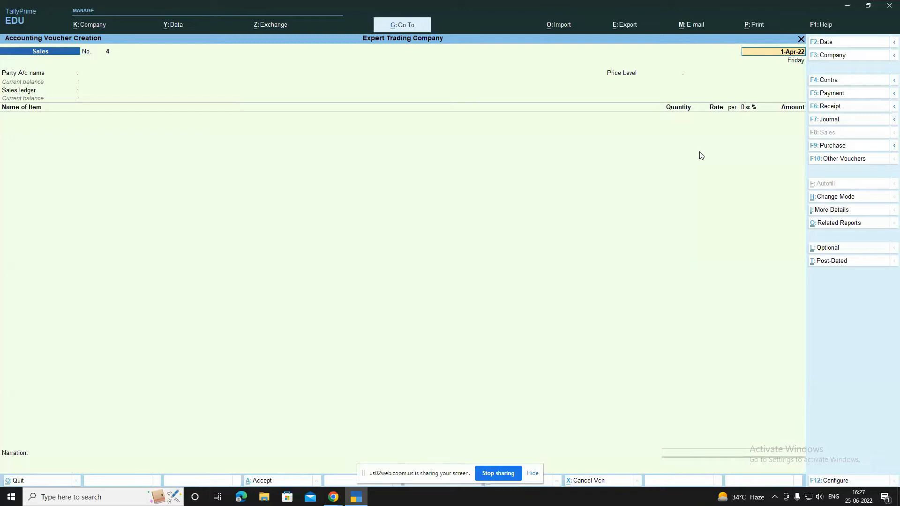
# Select the customer's ledger as the party of sales voucher 4 and leave the dispatch details blank
pyautogui.press('Return')
pyautogui.press('Down')
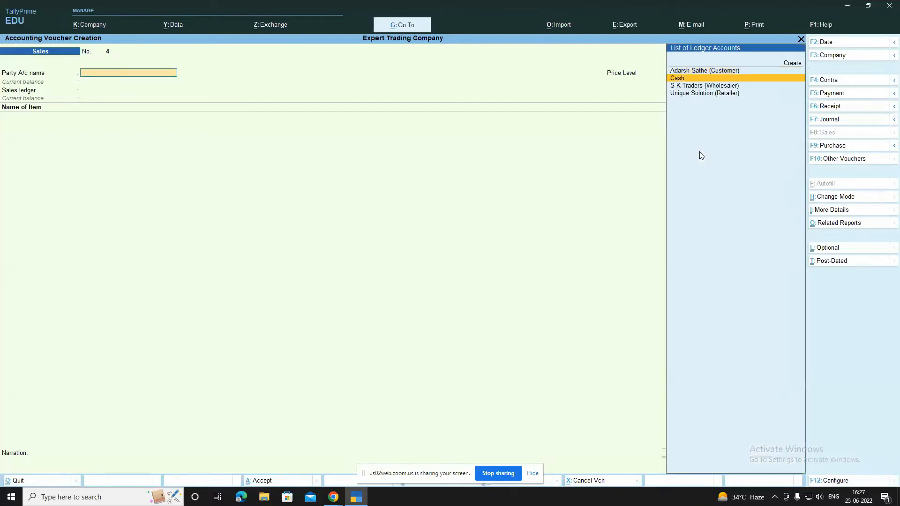
pyautogui.press('Up')
pyautogui.press('Return')
pyautogui.press('Return')
pyautogui.press('Return')
pyautogui.press('Return')
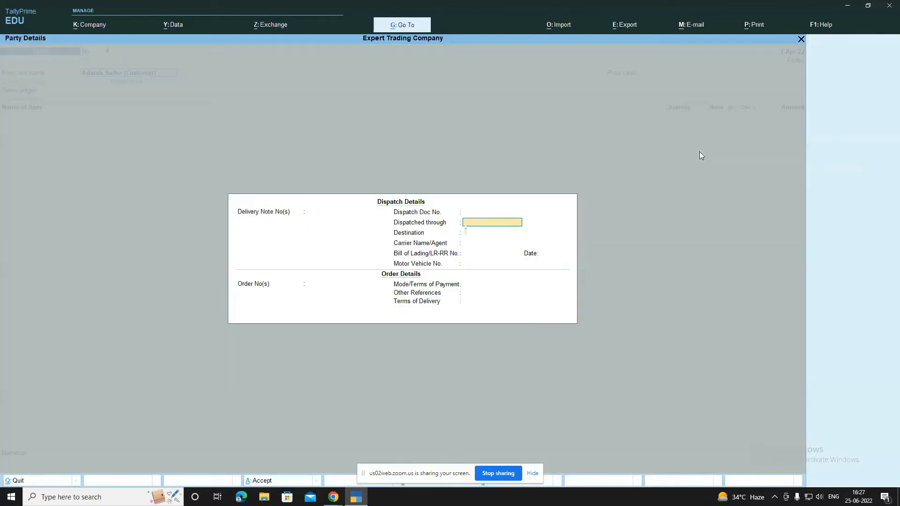
pyautogui.hotkey('ctrl', 'a')
# Accept the default party details with price level Not Applicable and choose Sales as the sales ledger
pyautogui.press('Return')
pyautogui.press('Return')
pyautogui.press('Return')
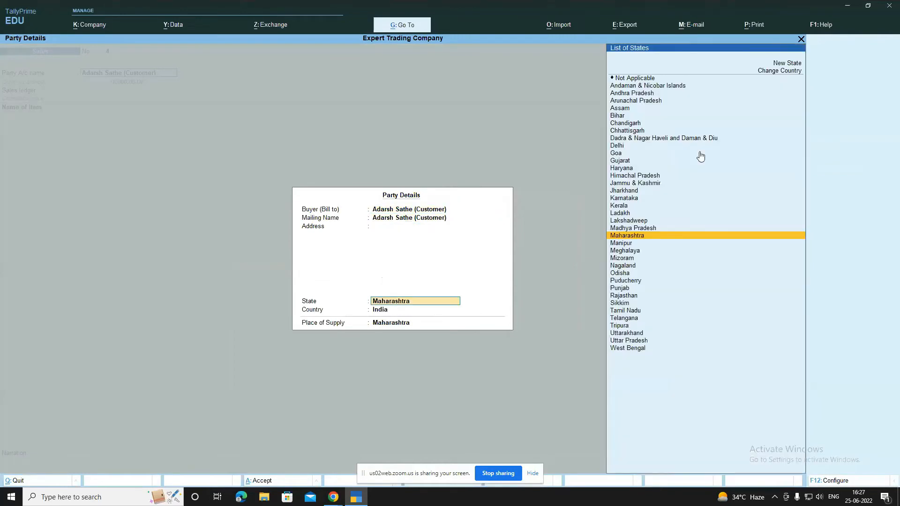
pyautogui.hotkey('ctrl', 'a')
pyautogui.press('Return')
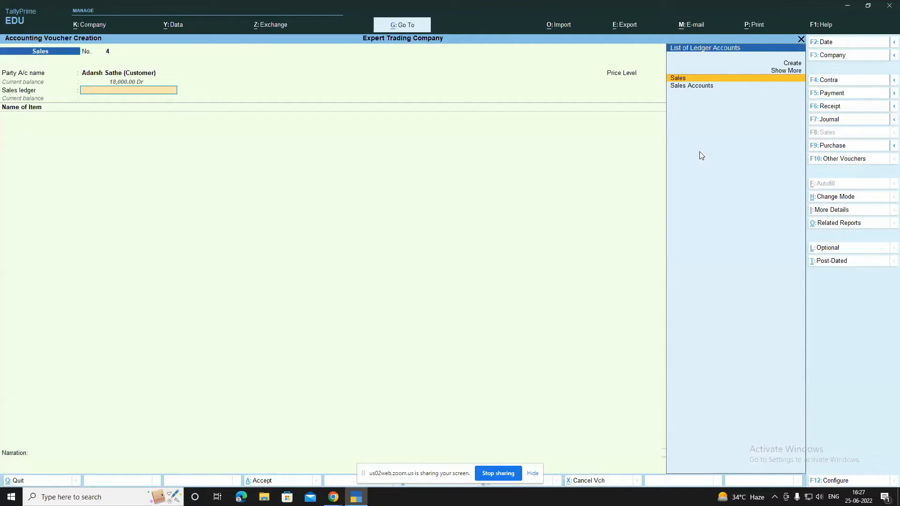
pyautogui.press('Return')
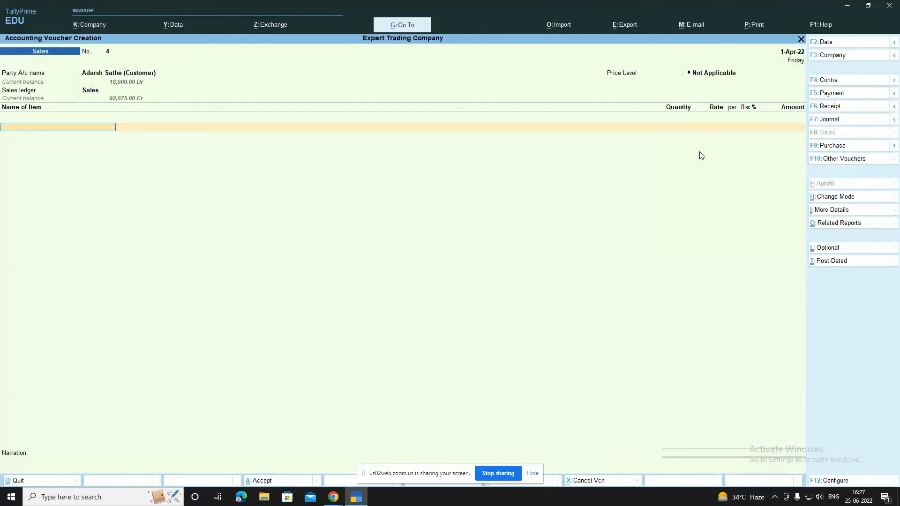
# Set Provide Cash/Trade Discount to Yes in the voucher configuration and save it
pyautogui.press('F12')
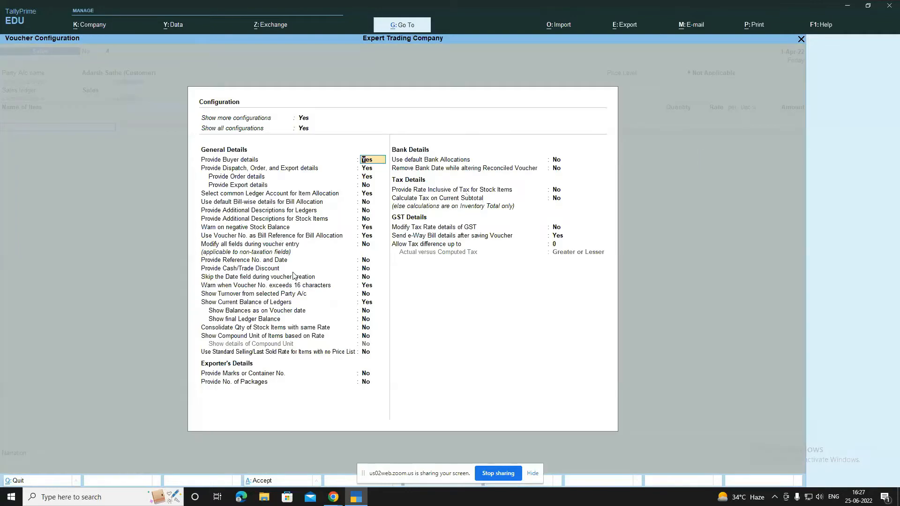
pyautogui.click(367, 270)
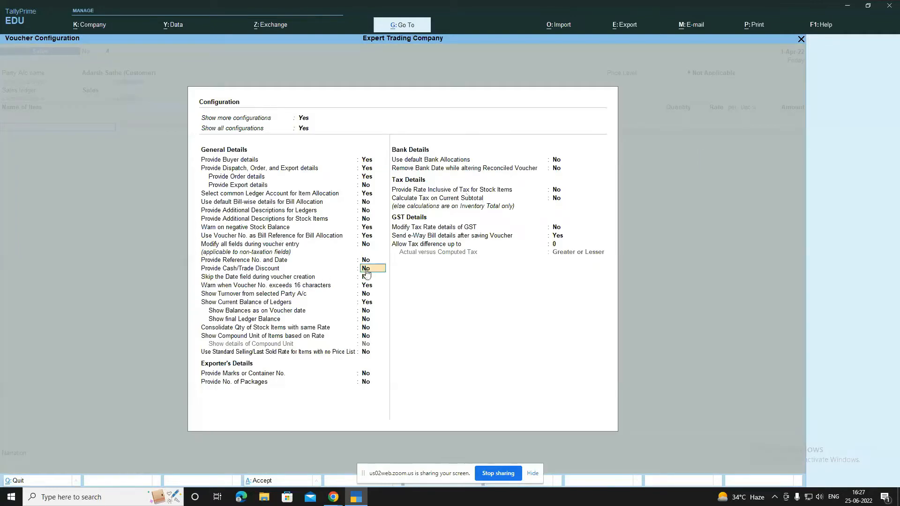
pyautogui.press('y')
pyautogui.hotkey('ctrl', 'a')
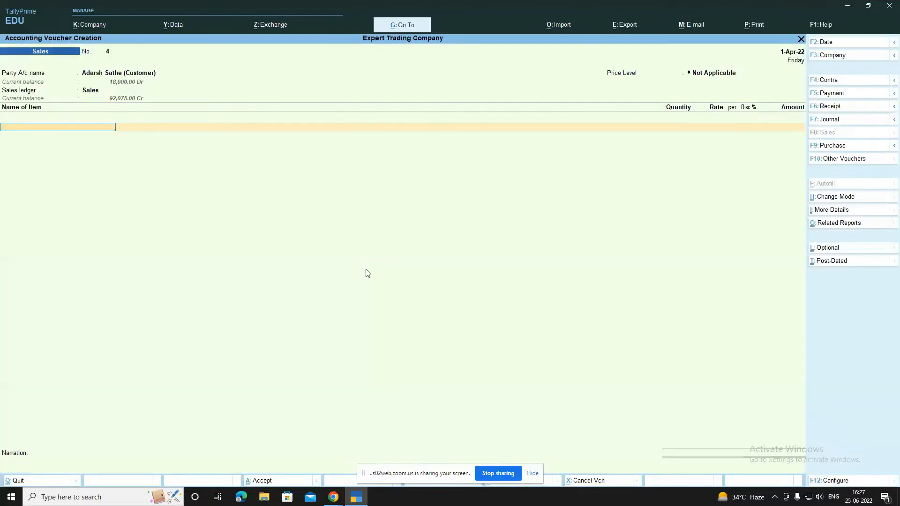
# Add Keyboard to sales voucher 4 with a quantity of 10 nos at a rate of 2,000
pyautogui.press('Down')
pyautogui.press('Down')
pyautogui.press('Return')
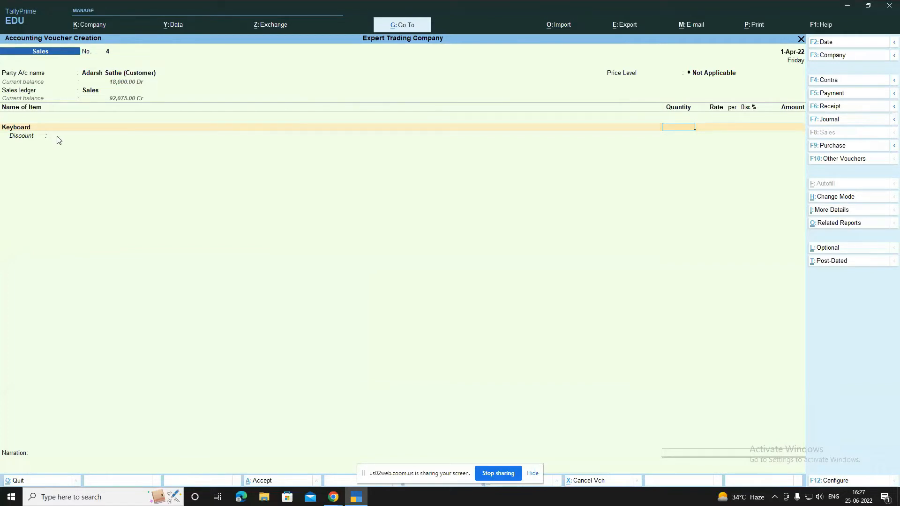
pyautogui.write('10')
pyautogui.press('Return')
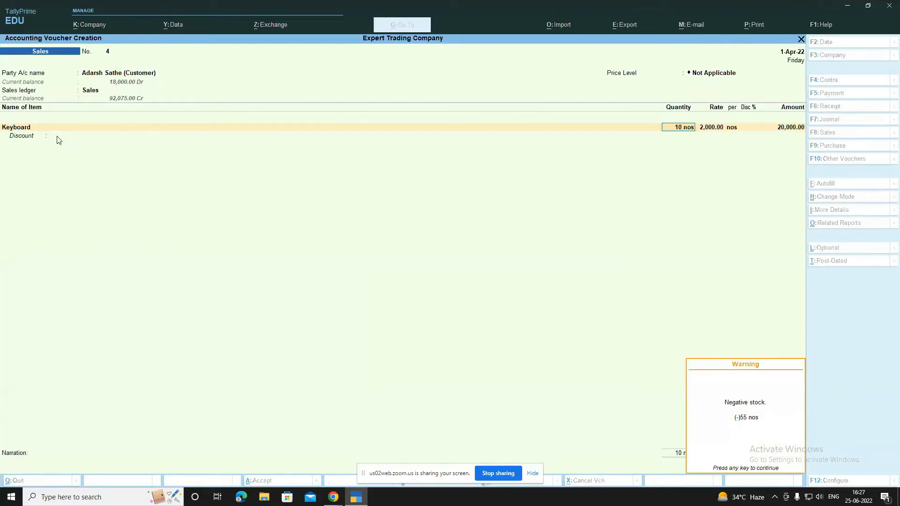
pyautogui.press('Return')
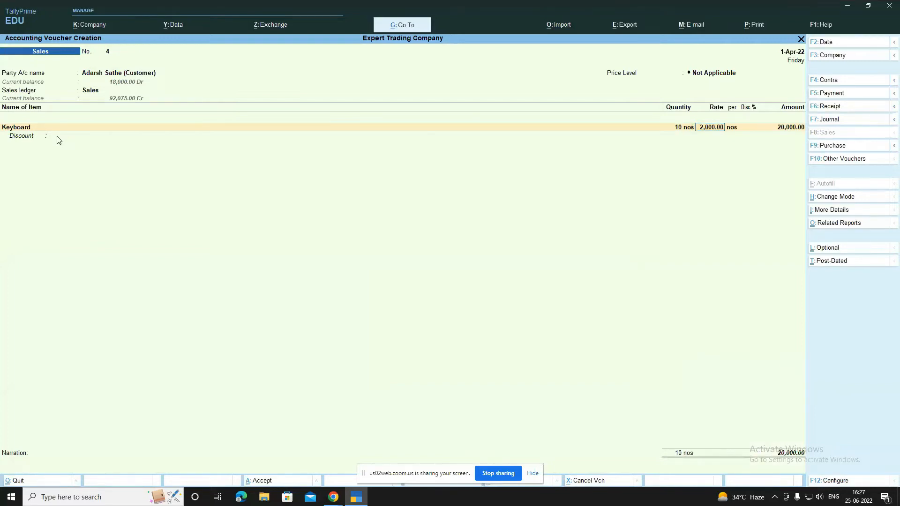
pyautogui.press('Return')
pyautogui.press('Return')
pyautogui.press('Return')
pyautogui.press('Return')
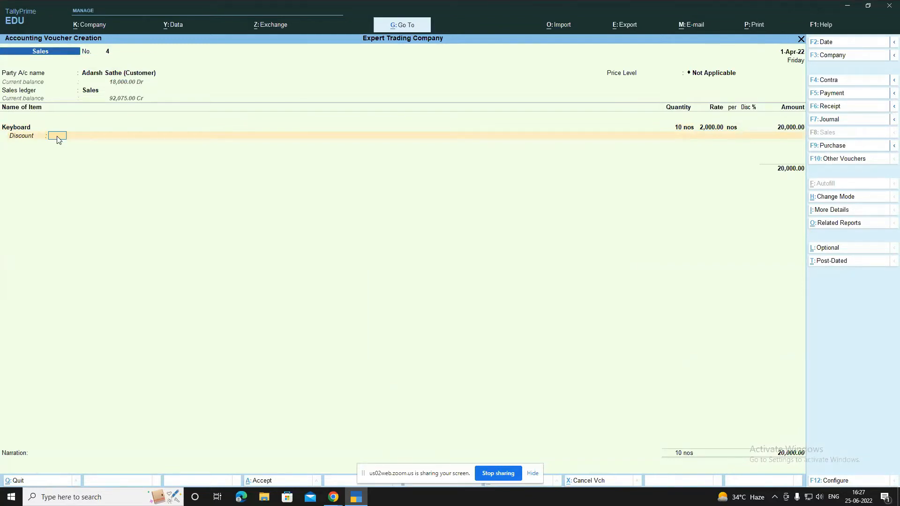
# Enter a 5 % discount for Keyboard with the calculated discount amount, and finish the item list
pyautogui.press('Return')
pyautogui.press('Return')
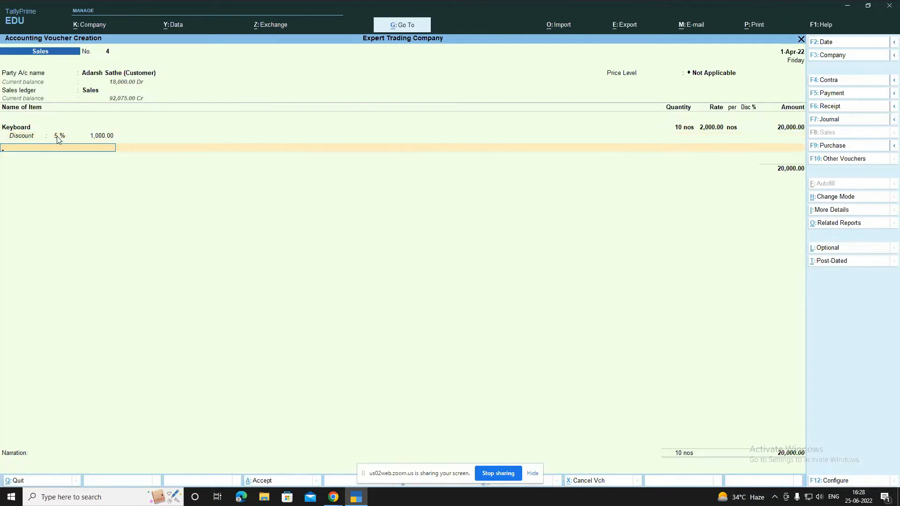
pyautogui.press('BackSpace')
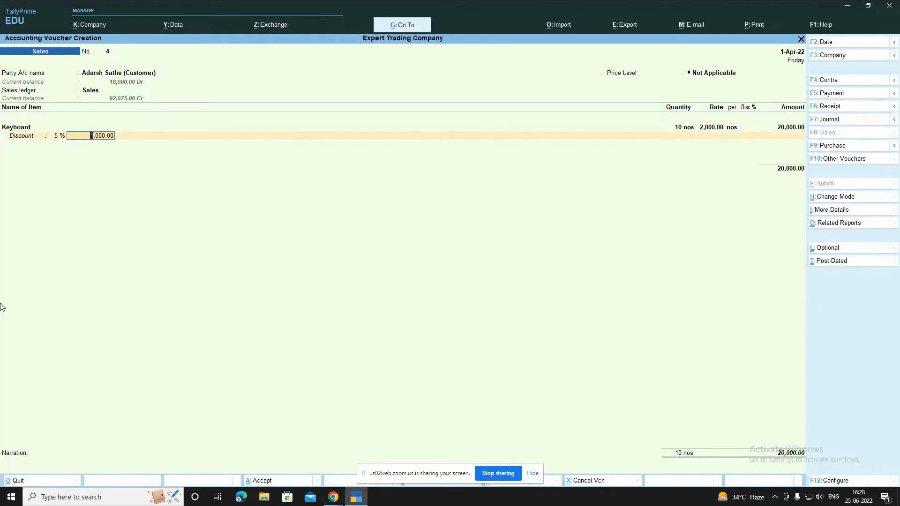
pyautogui.press('Return')
pyautogui.press('Return')
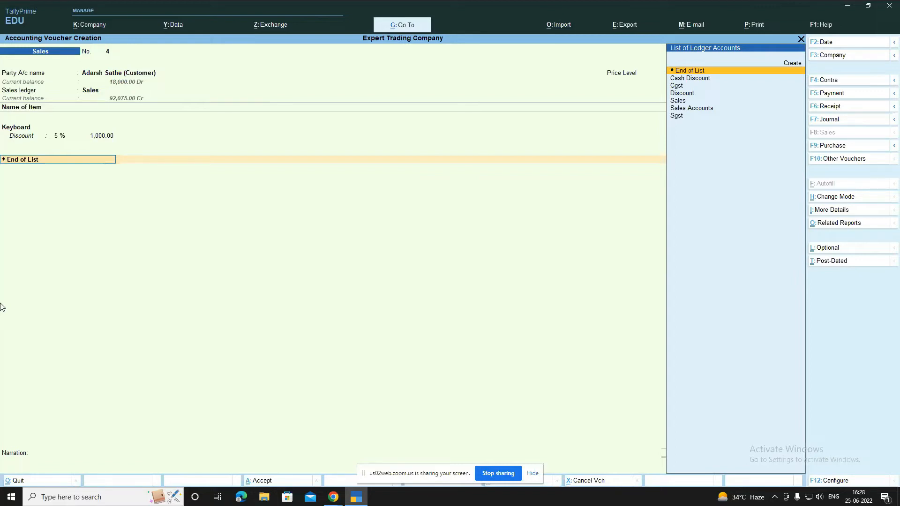
# Add the Discount ledger below the Keyboard item in sales voucher 4 with its calculated amount
pyautogui.press('Down')
pyautogui.press('Down')
pyautogui.press('Down')
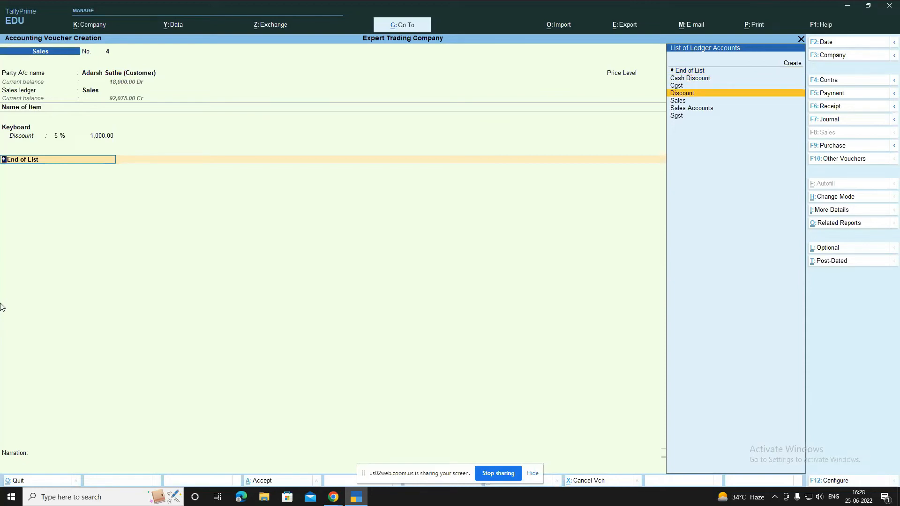
pyautogui.press('Return')
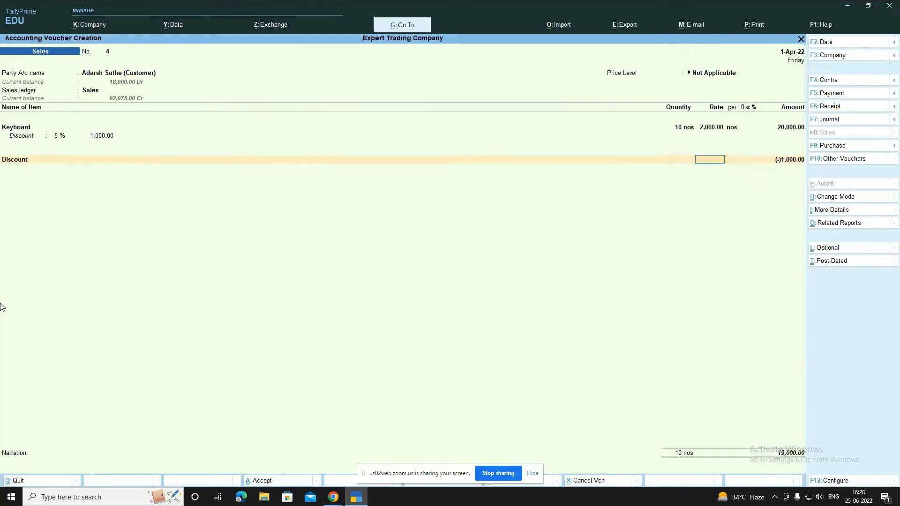
# Check the Type of Ledger setting in the Discount ledger master and accept the ledger with Discount kept as its type
pyautogui.hotkey('shift', 'Tab')
pyautogui.hotkey('ctrl', 'Return')
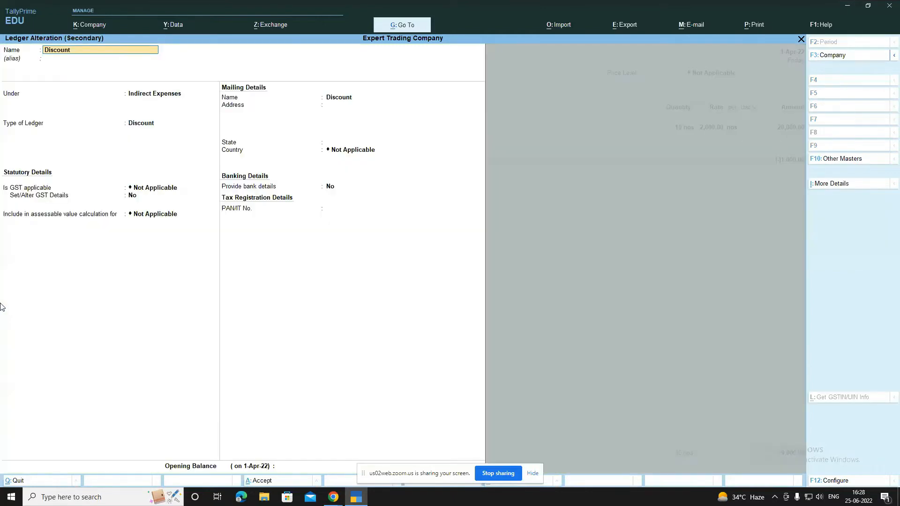
pyautogui.click(143, 125)
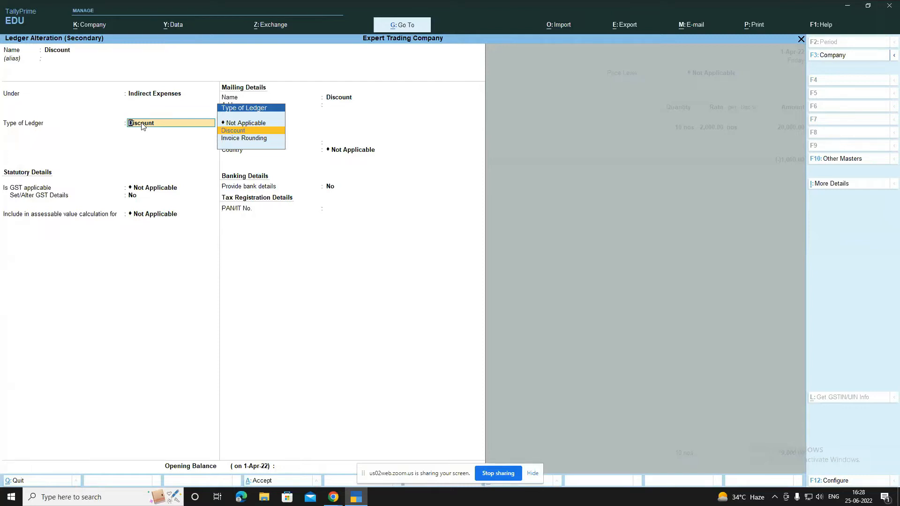
pyautogui.press('Return')
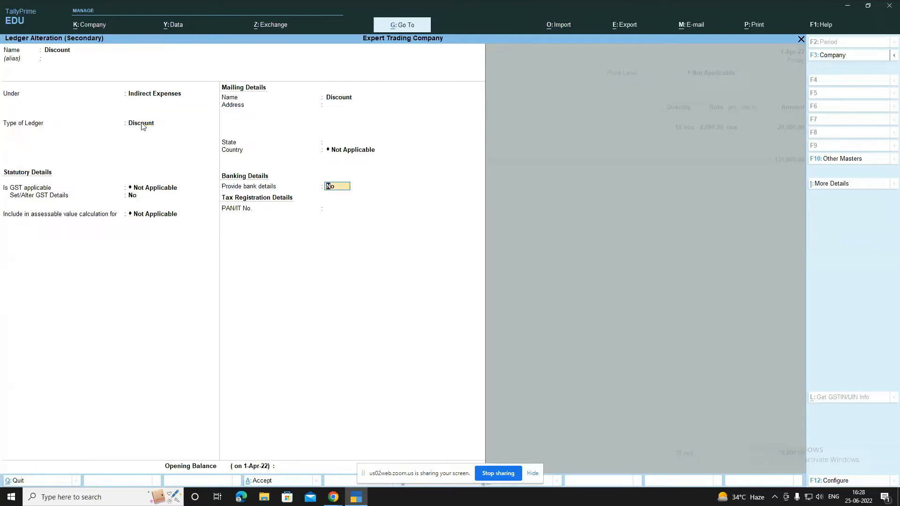
pyautogui.press('Return')
pyautogui.press('Return')
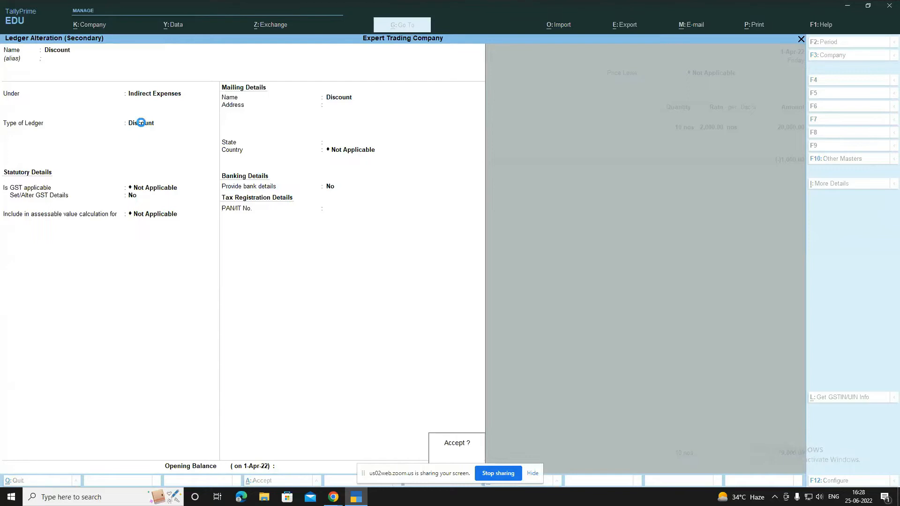
pyautogui.press('Return')
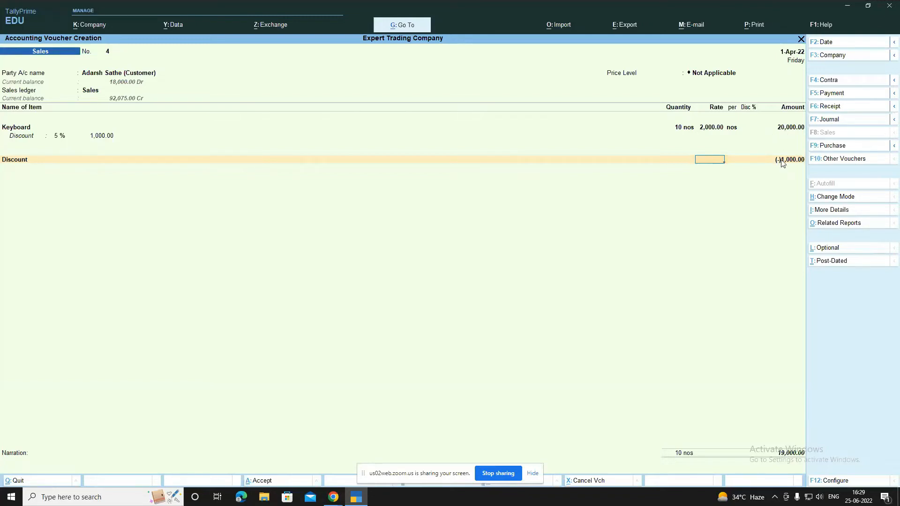
# Finish the ledger entries, accept the bill-wise details as New Ref with a blank narration, and save sales voucher 4
pyautogui.press('Return')
pyautogui.press('Return')
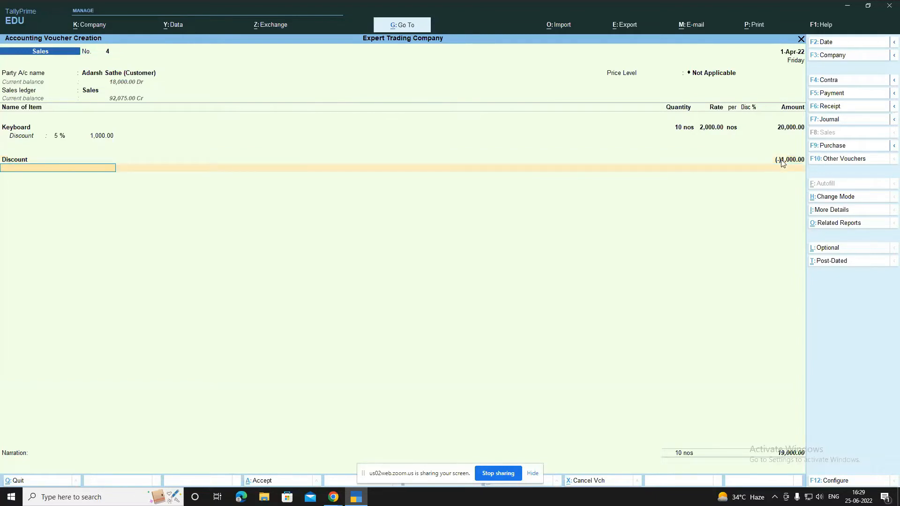
pyautogui.press('Return')
pyautogui.press('Return')
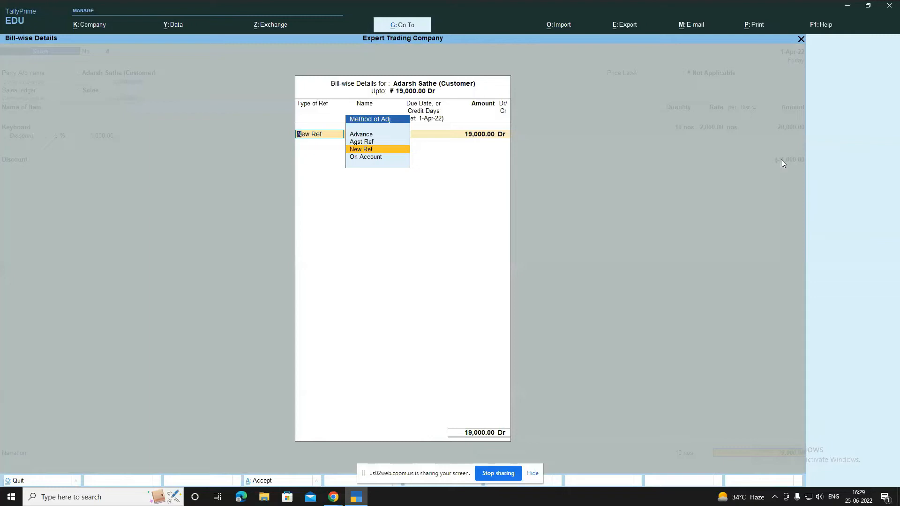
pyautogui.press('Return')
pyautogui.press('Return')
pyautogui.press('Return')
pyautogui.press('Return')
pyautogui.press('Return')
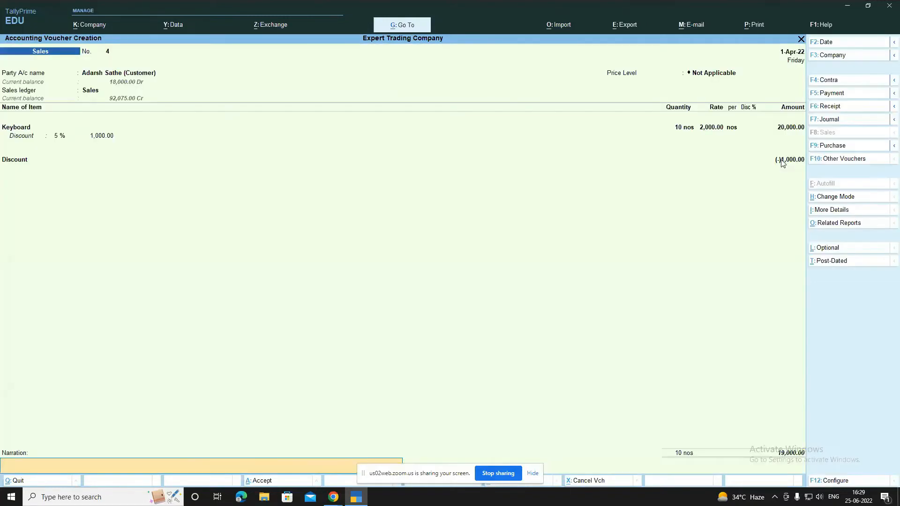
pyautogui.press('Return')
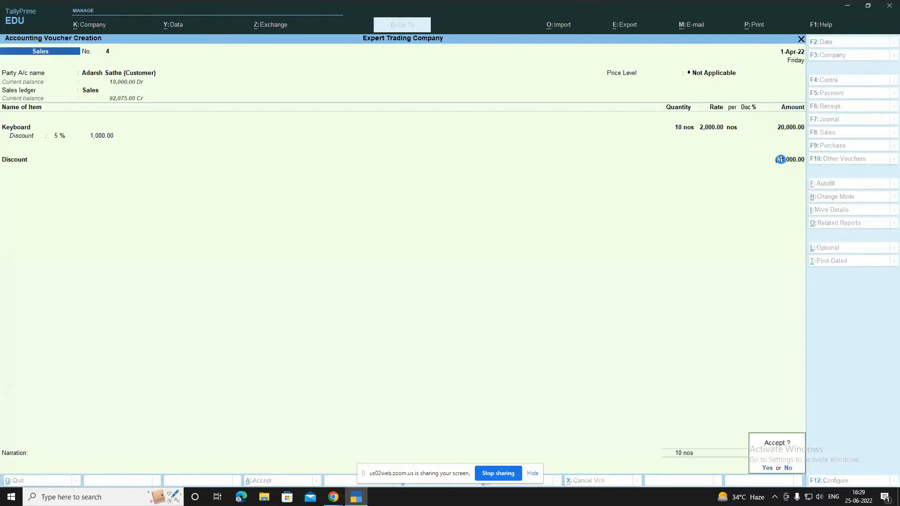
pyautogui.press('Return')
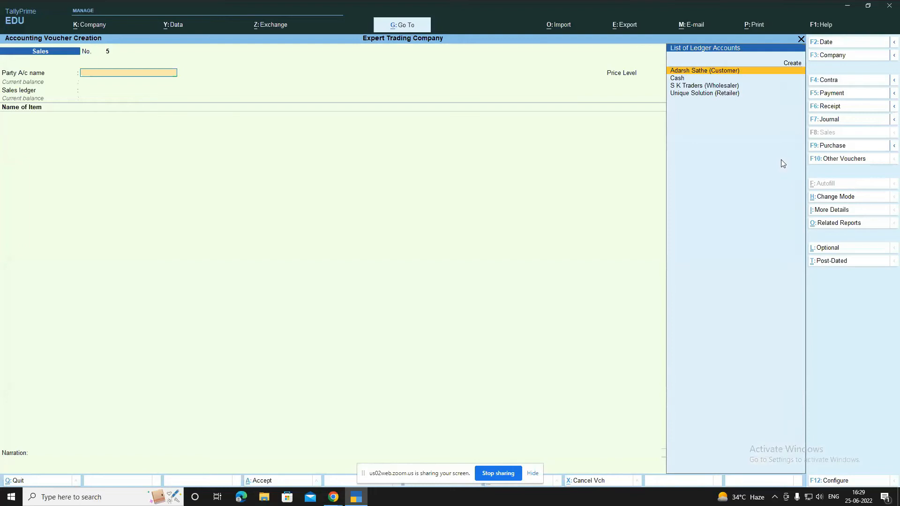
# Select S K Traders (Wholesaler) as the party for sales voucher 5 and accept the default party details
pyautogui.press('Down')
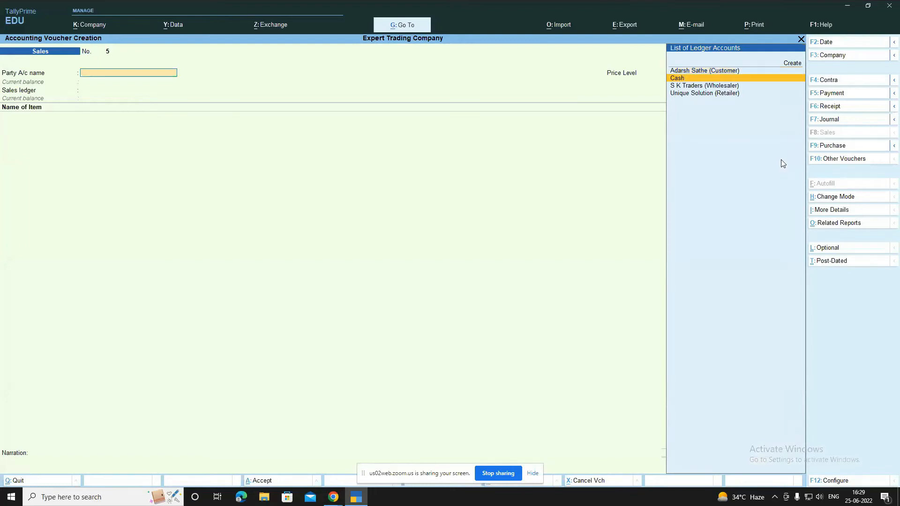
pyautogui.press('Up')
pyautogui.press('Down')
pyautogui.press('Down')
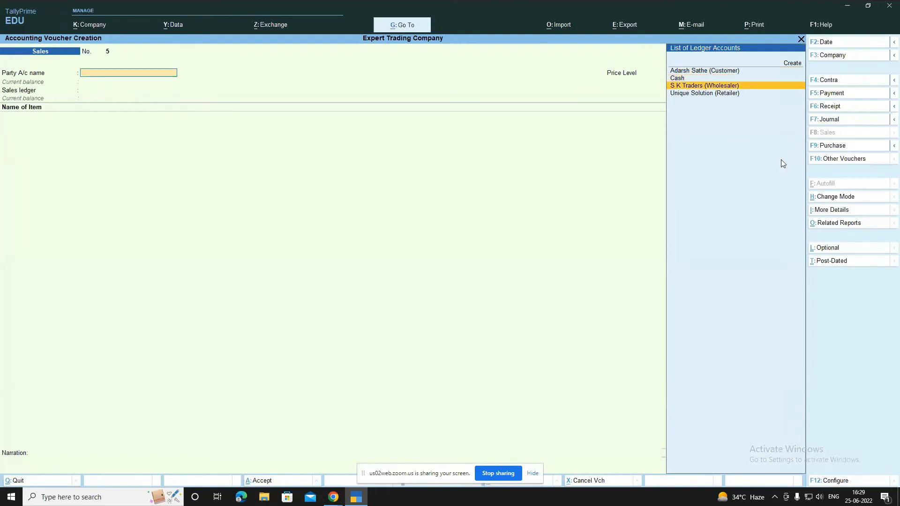
pyautogui.press('Return')
pyautogui.press('Return')
pyautogui.press('Return')
pyautogui.press('Return')
pyautogui.hotkey('ctrl', 'a')
pyautogui.press('Return')
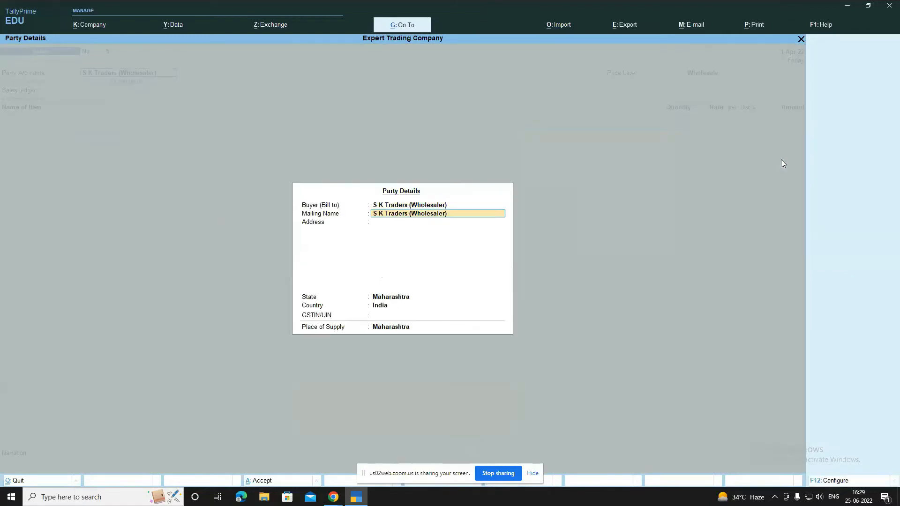
pyautogui.press('Return')
pyautogui.press('Return')
pyautogui.hotkey('ctrl', 'a')
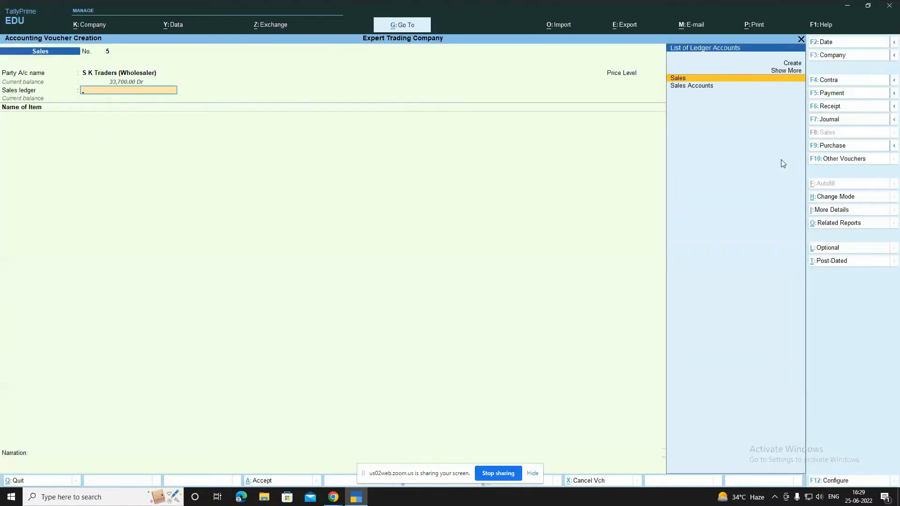
# Choose Sales as the sales ledger and add Mouse with a quantity of 10 nos at the price-level rate of 450
pyautogui.press('Return')
pyautogui.press('Down')
pyautogui.press('Down')
pyautogui.press('Return')
pyautogui.write('10')
pyautogui.press('Return')
pyautogui.press('Return')
pyautogui.press('Return')
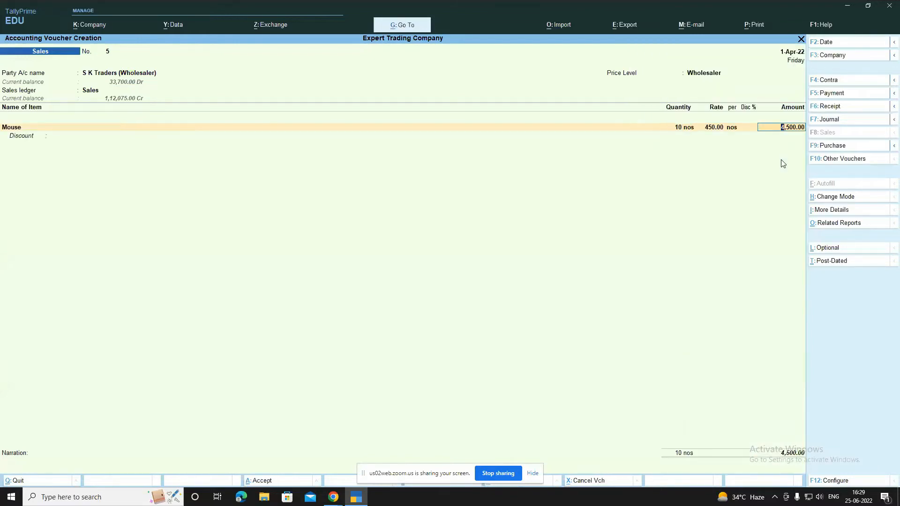
pyautogui.press('Return')
pyautogui.press('Return')
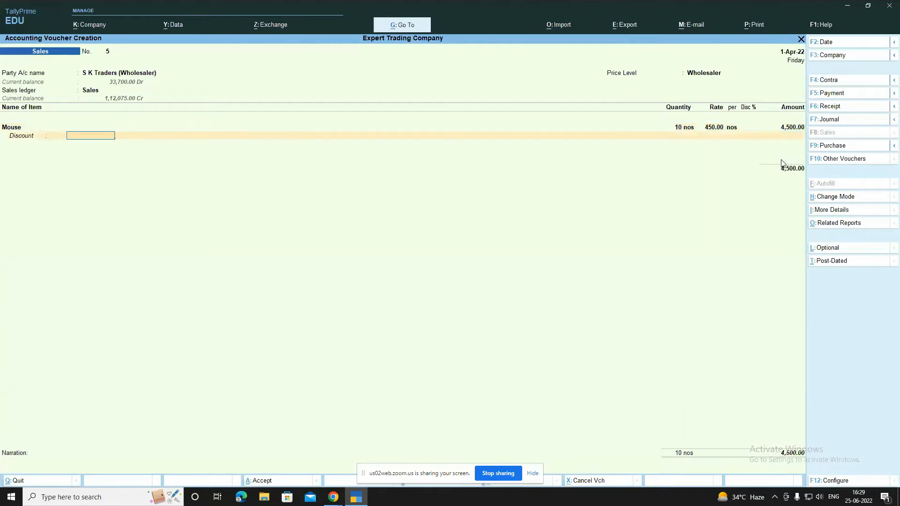
# Leave the discount for Mouse blank and finish the item list
pyautogui.press('BackSpace')
pyautogui.press('BackSpace')
pyautogui.press('Return')
pyautogui.press('Return')
pyautogui.press('Return')
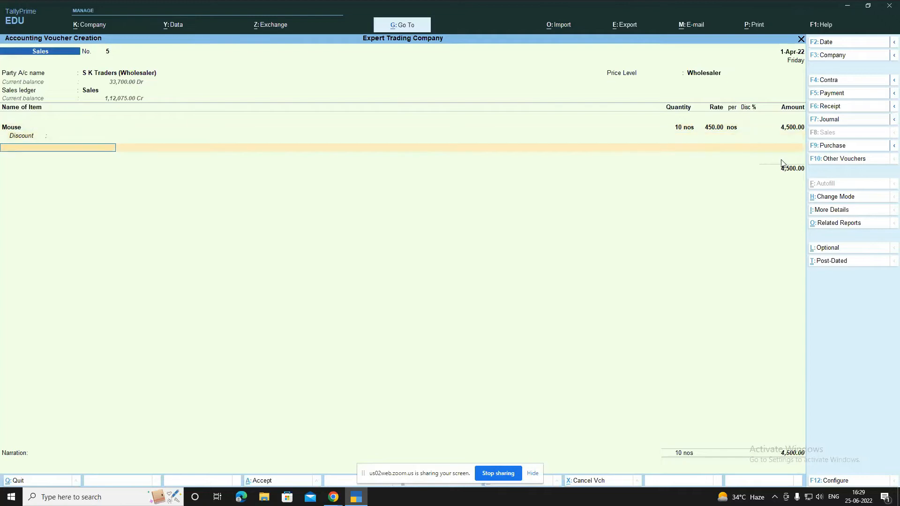
pyautogui.press('Return')
pyautogui.press('BackSpace')
pyautogui.press('Return')
pyautogui.press('Return')
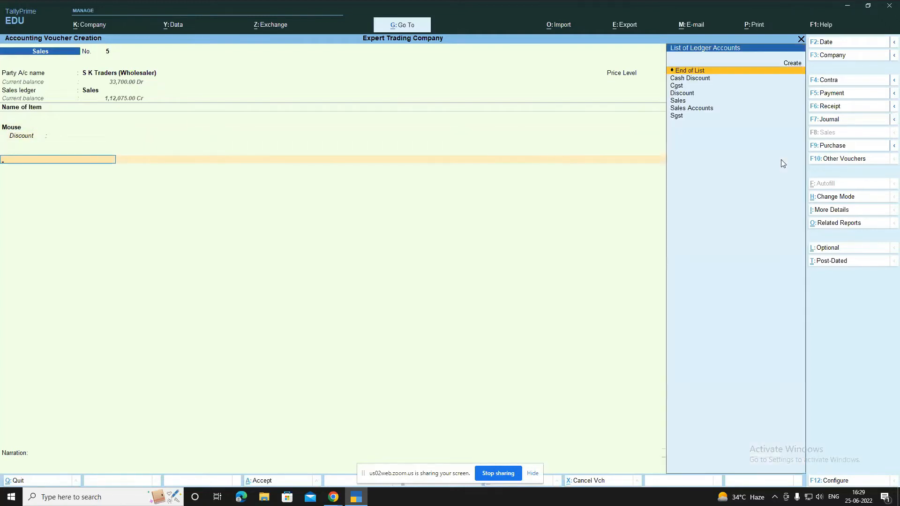
# Add the Cash Discount ledger to sales voucher 5 and check the Type of Ledger setting in its ledger master
pyautogui.press('Down')
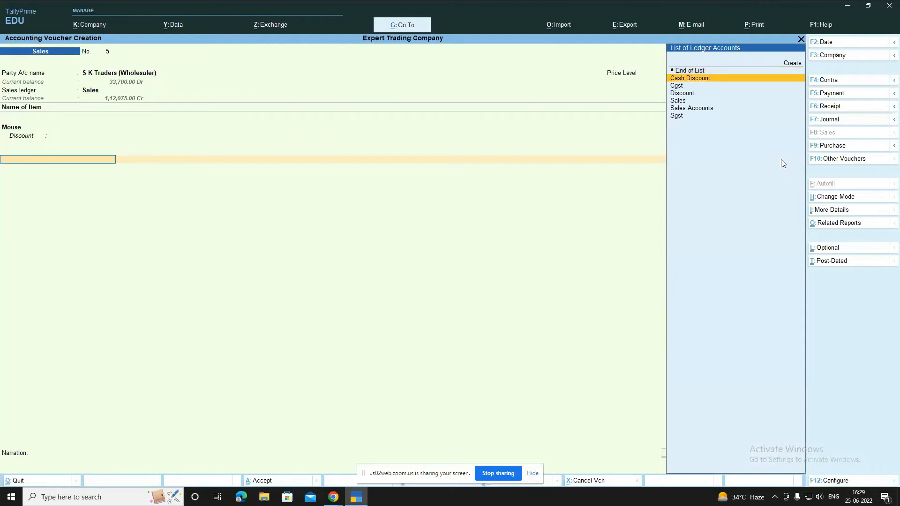
pyautogui.press('Return')
pyautogui.press('BackSpace')
pyautogui.hotkey('ctrl', 'Return')
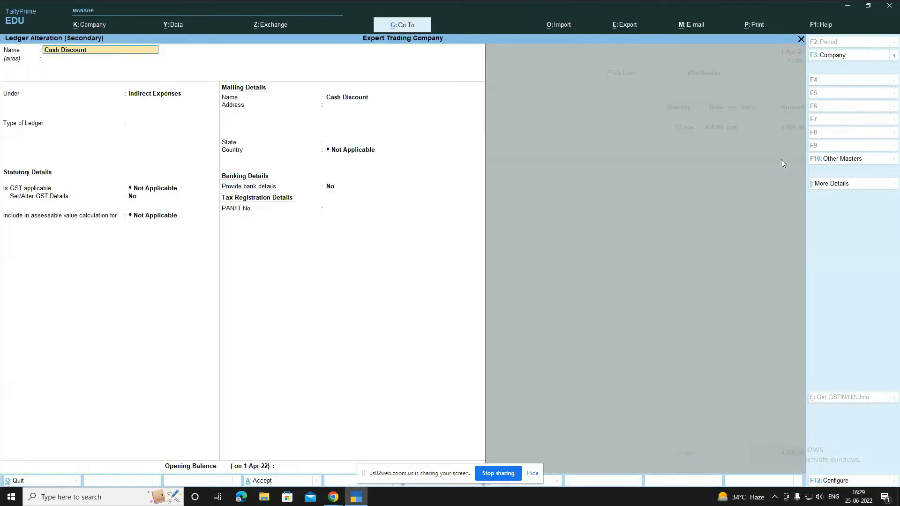
pyautogui.press('Return')
pyautogui.press('Return')
pyautogui.press('Return')
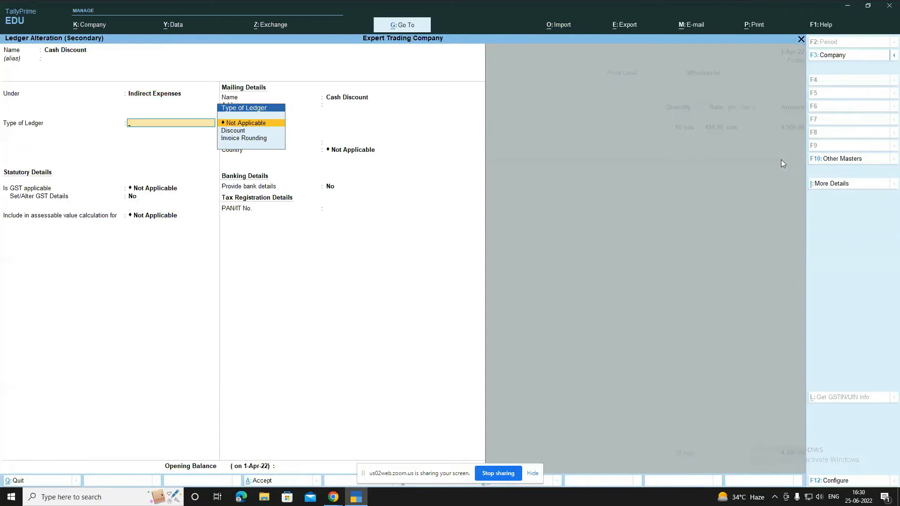
pyautogui.press('ctrl')
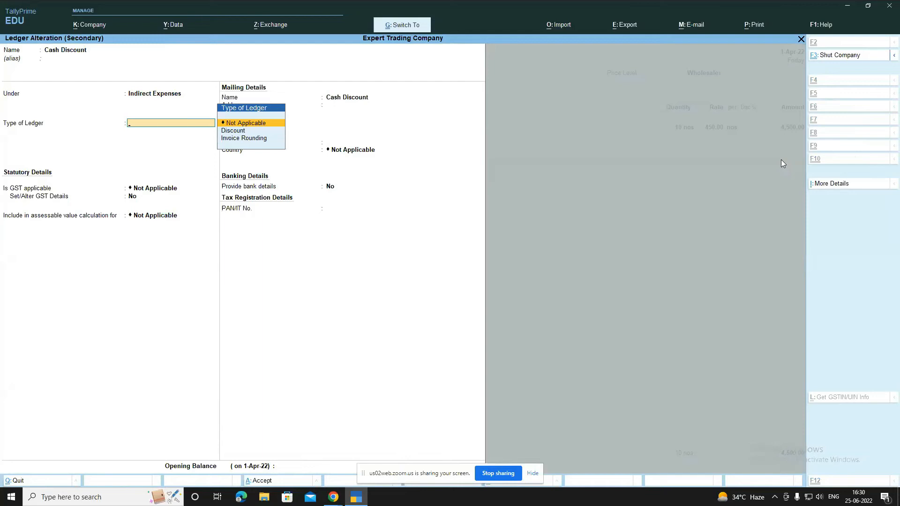
pyautogui.hotkey('ctrl', 'a')
pyautogui.press('Return')
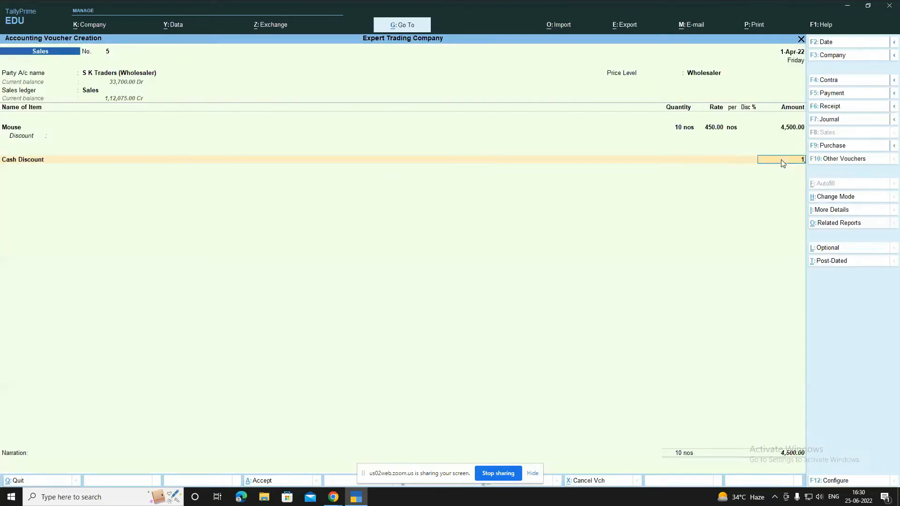
# Enter a negative amount of 100 for Cash Discount and finish the ledger entries
pyautogui.write('-)100')
pyautogui.press('Return')
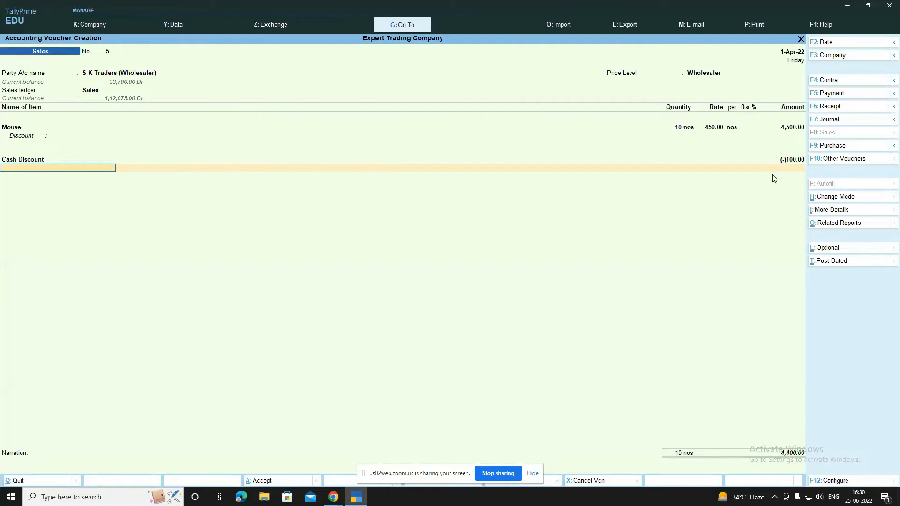
pyautogui.press('Return')
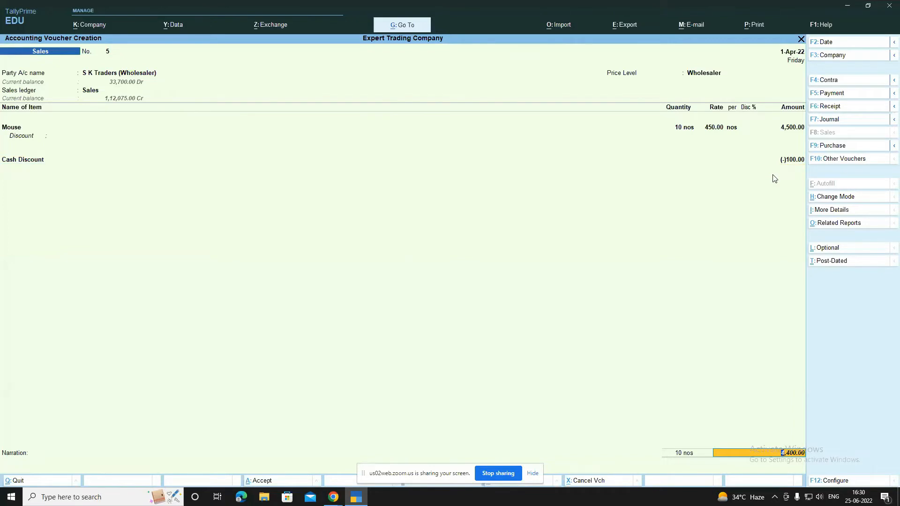
# Save sales voucher 5 with its default bill-wise details and a blank narration, and quit voucher entry to the Gateway of Tally
pyautogui.press('Return')
pyautogui.press('Return')
pyautogui.press('Return')
pyautogui.press('Return')
pyautogui.press('Return')
pyautogui.press('Return')
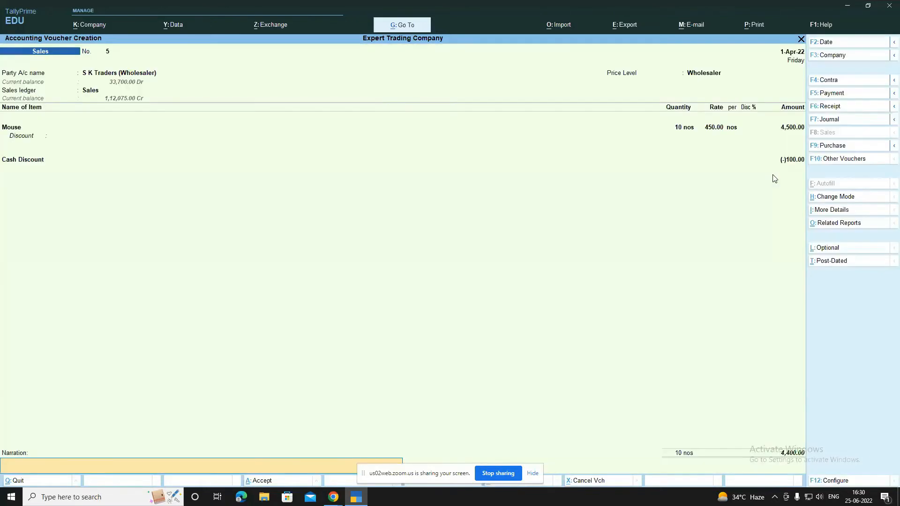
pyautogui.press('Return')
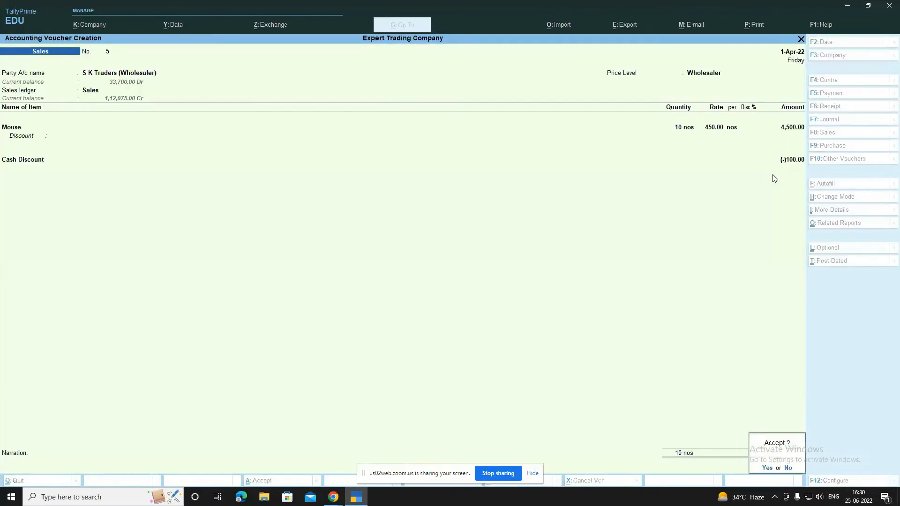
pyautogui.press('Escape')
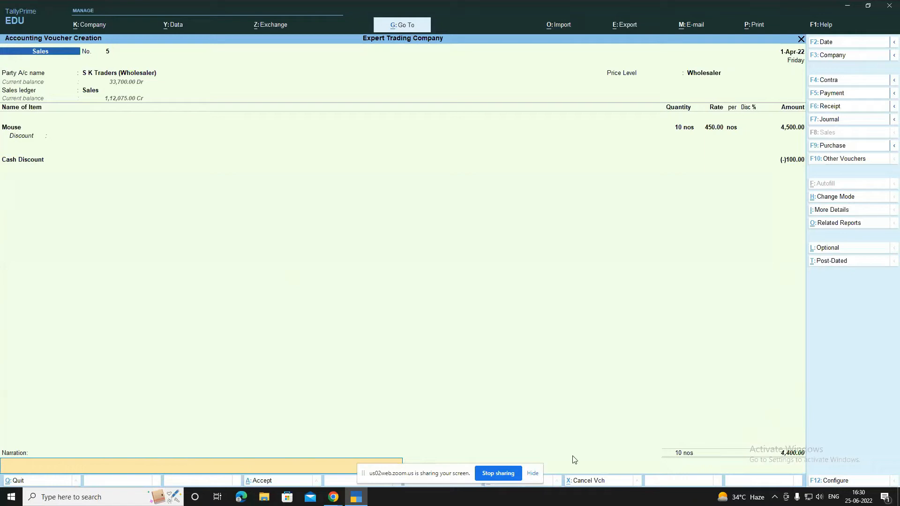
pyautogui.press('Return')
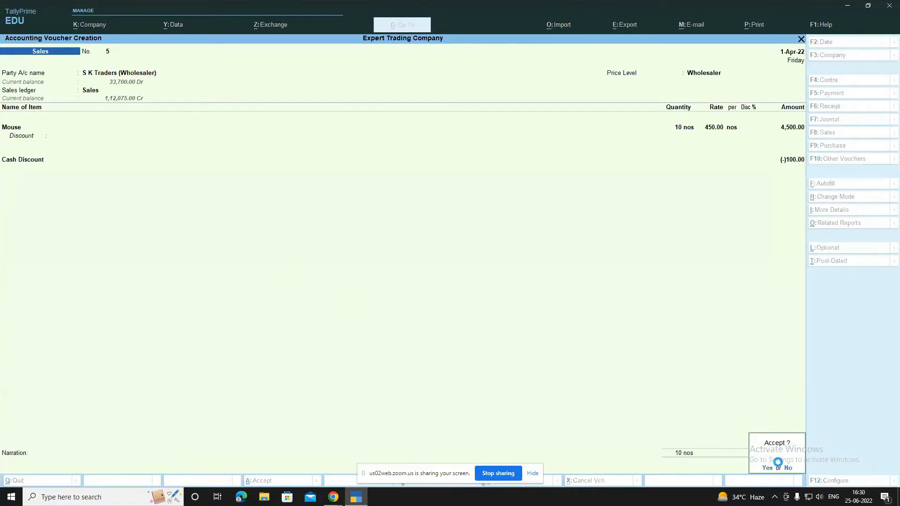
pyautogui.press('Return')
pyautogui.press('Escape')
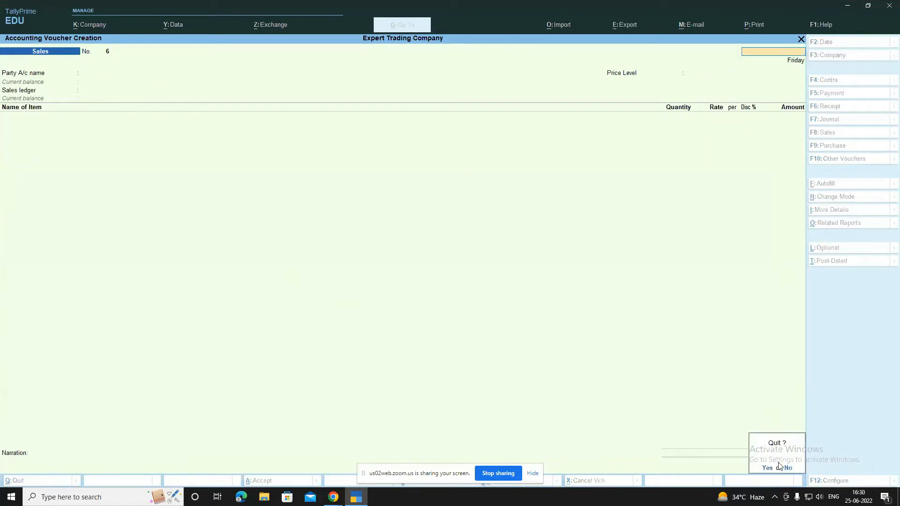
pyautogui.press('Return')
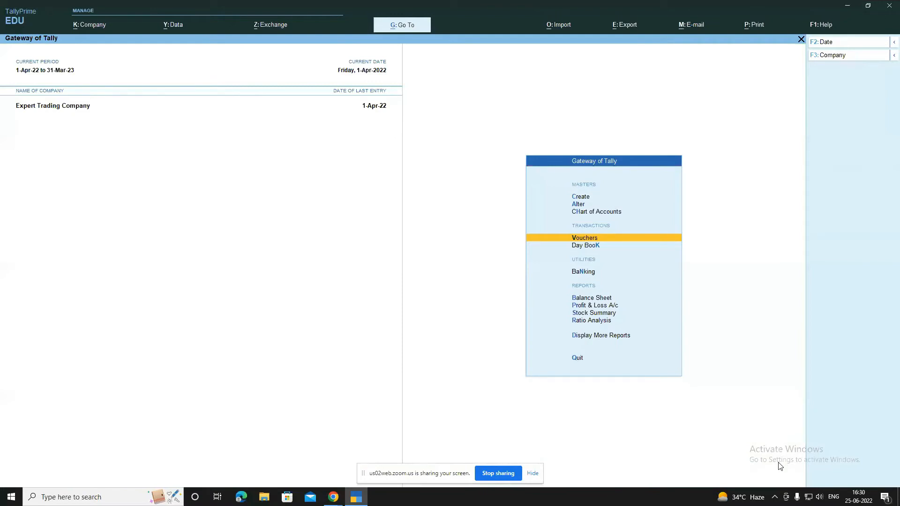